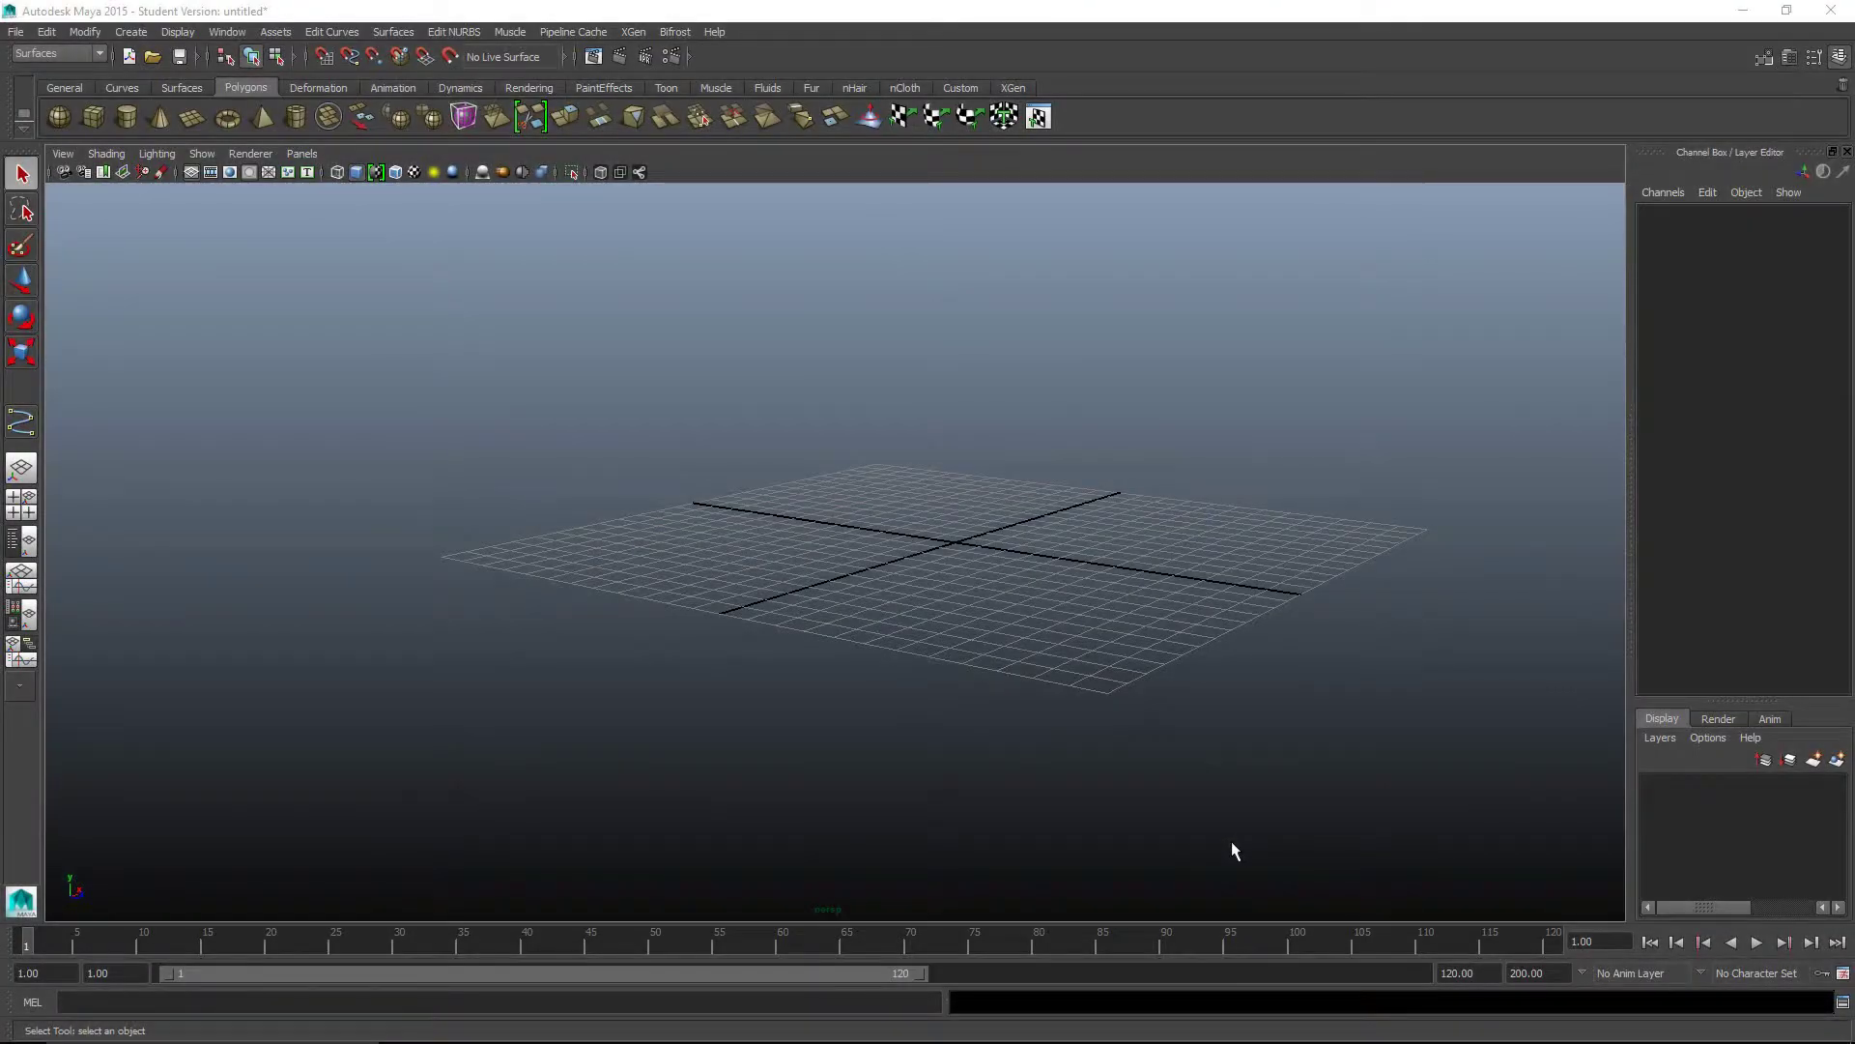
Step: Dolly out and orbit the empty perspective view to see the whole grid from a new angle
{"action": "mouse_move", "coordinate": [897, 607]}
{"action": "right_mouse_down", "text": "alt"}
{"action": "mouse_move", "coordinate": [841, 612]}
{"action": "mouse_move", "coordinate": [866, 609]}
{"action": "right_mouse_up", "text": "alt"}
{"action": "left_click_drag", "start_coordinate": [857, 601], "coordinate": [874, 612], "text": "alt"}
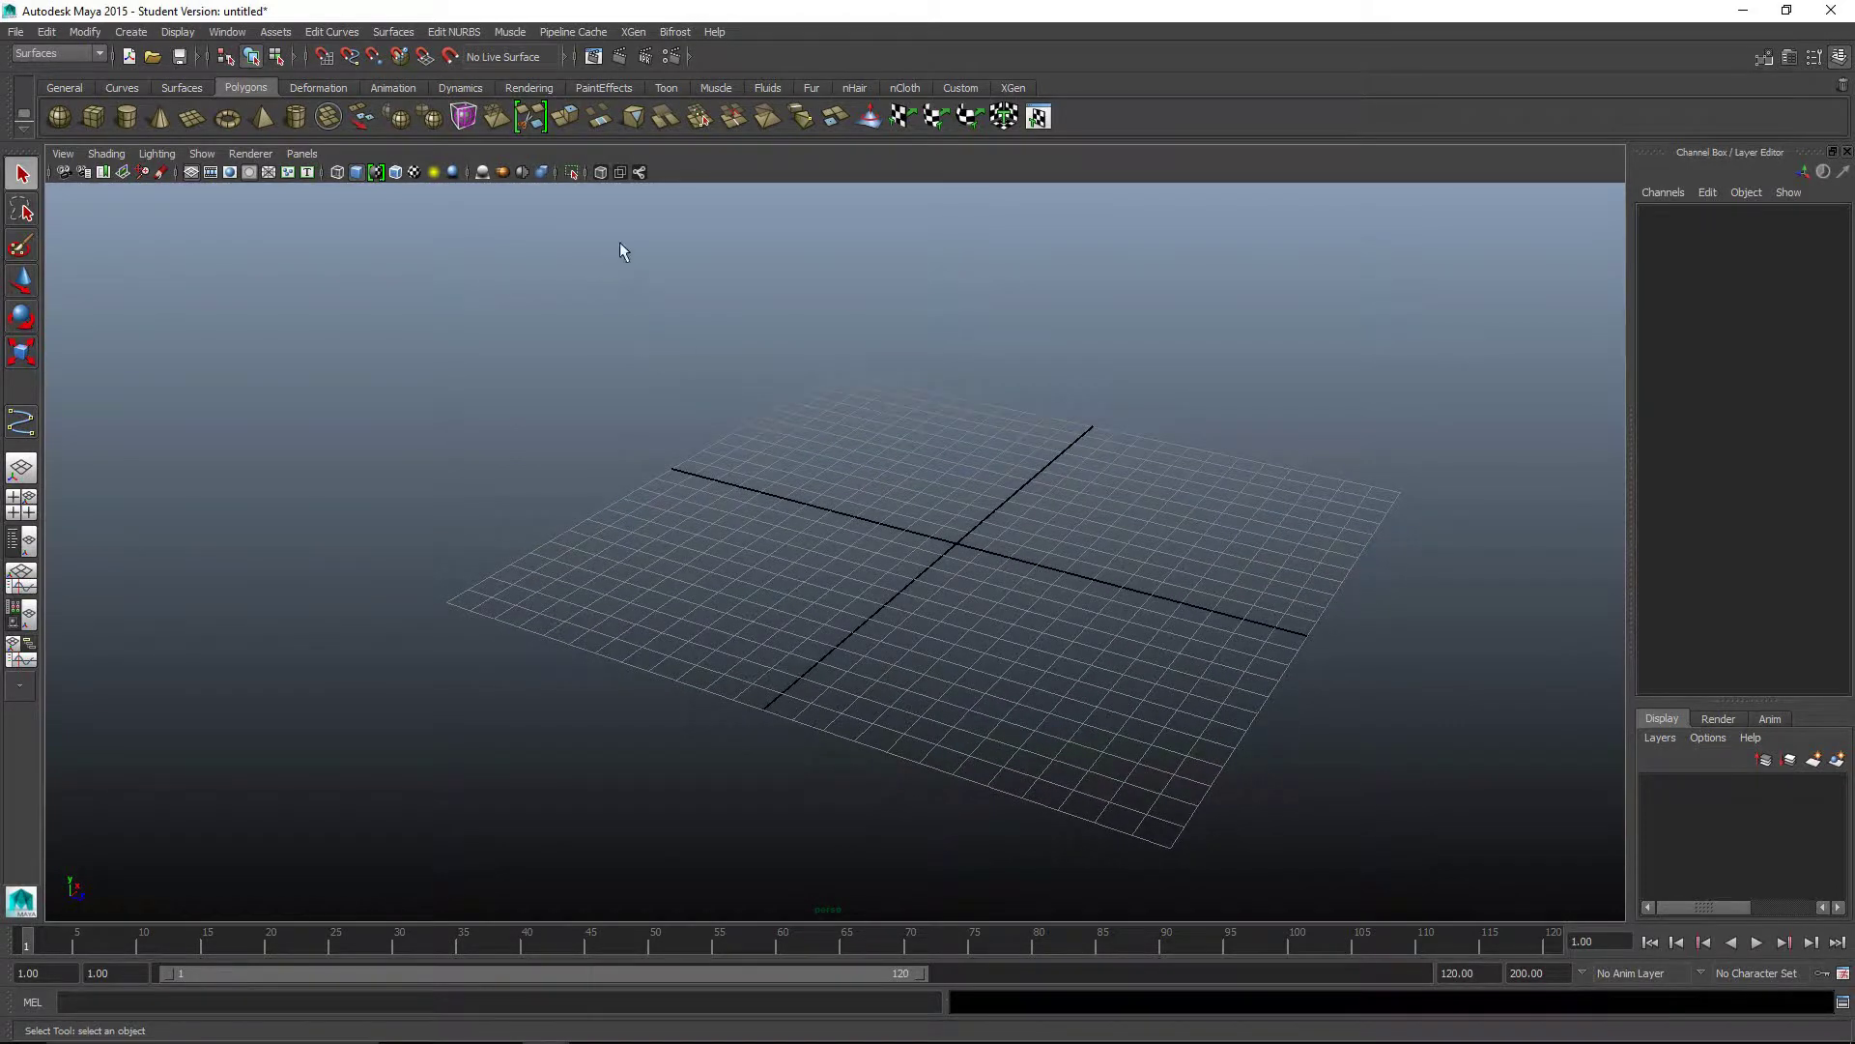
Step: Bring up the Boundary Options window from the Surfaces menu
{"action": "left_click", "coordinate": [391, 32]}
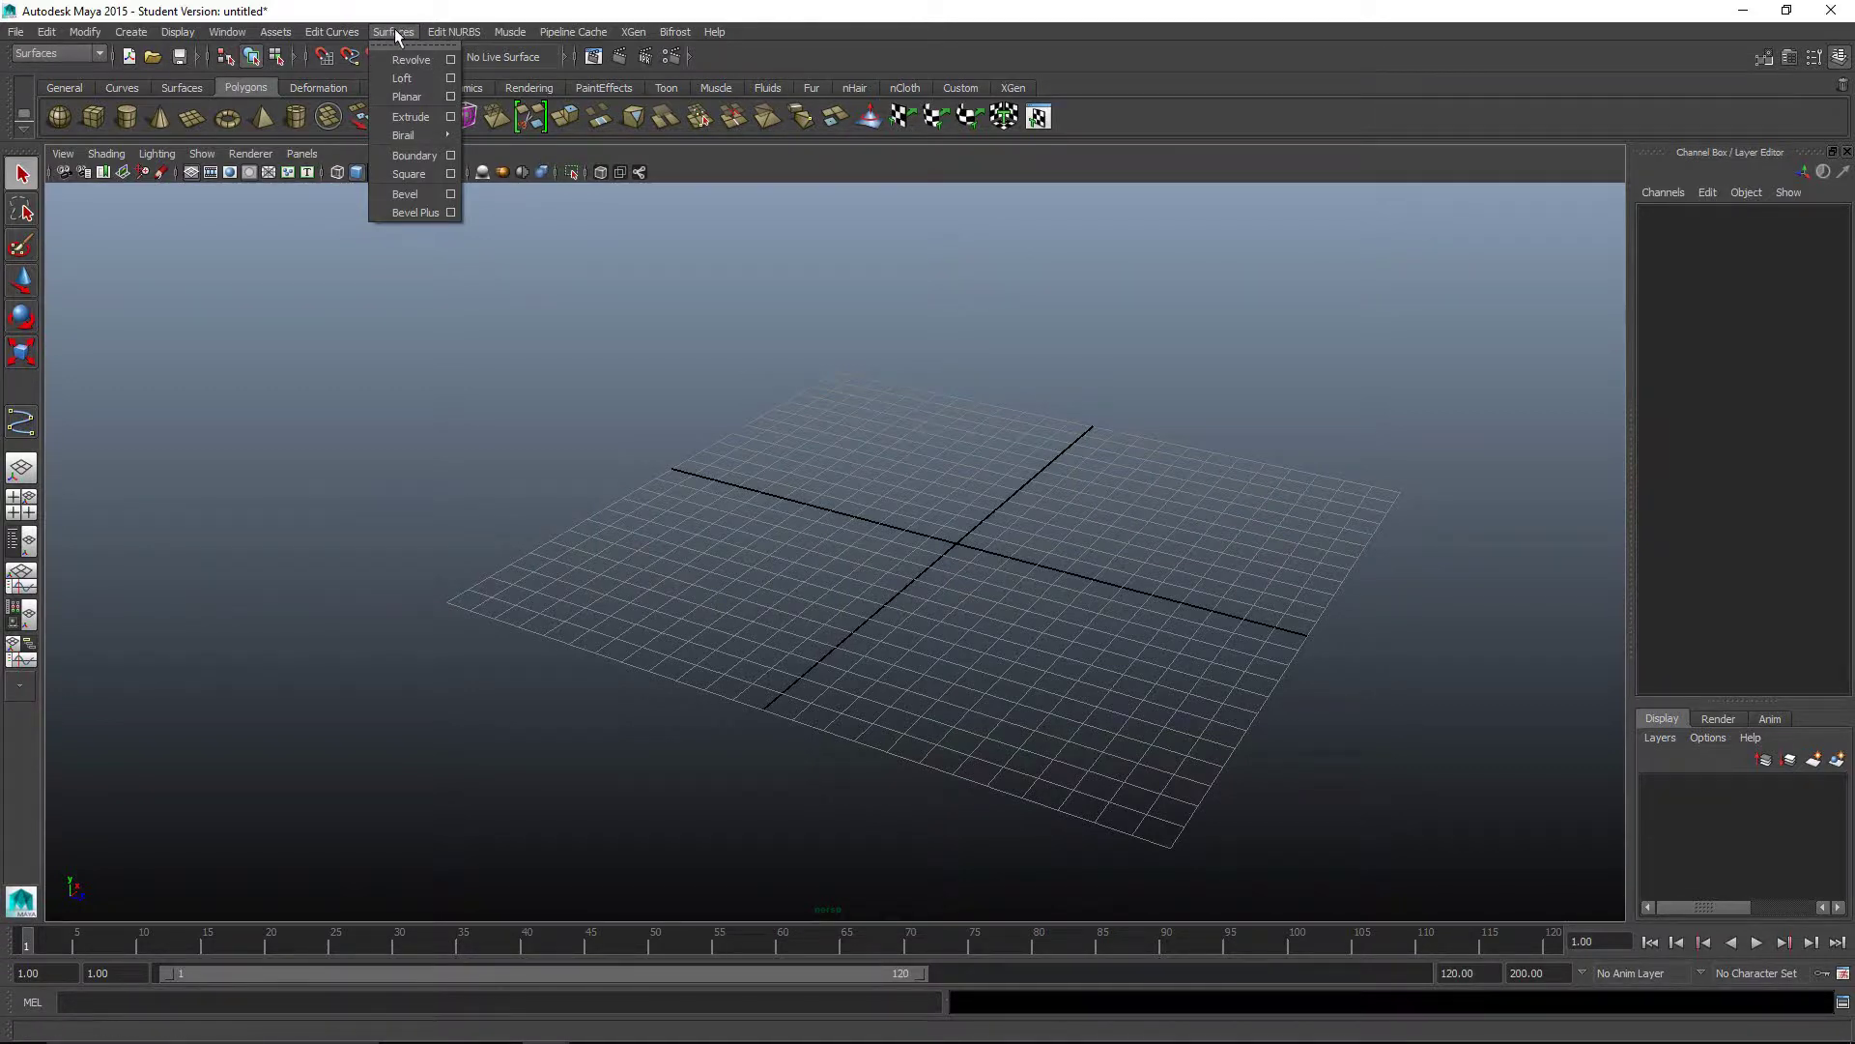
{"action": "left_click", "coordinate": [451, 155]}
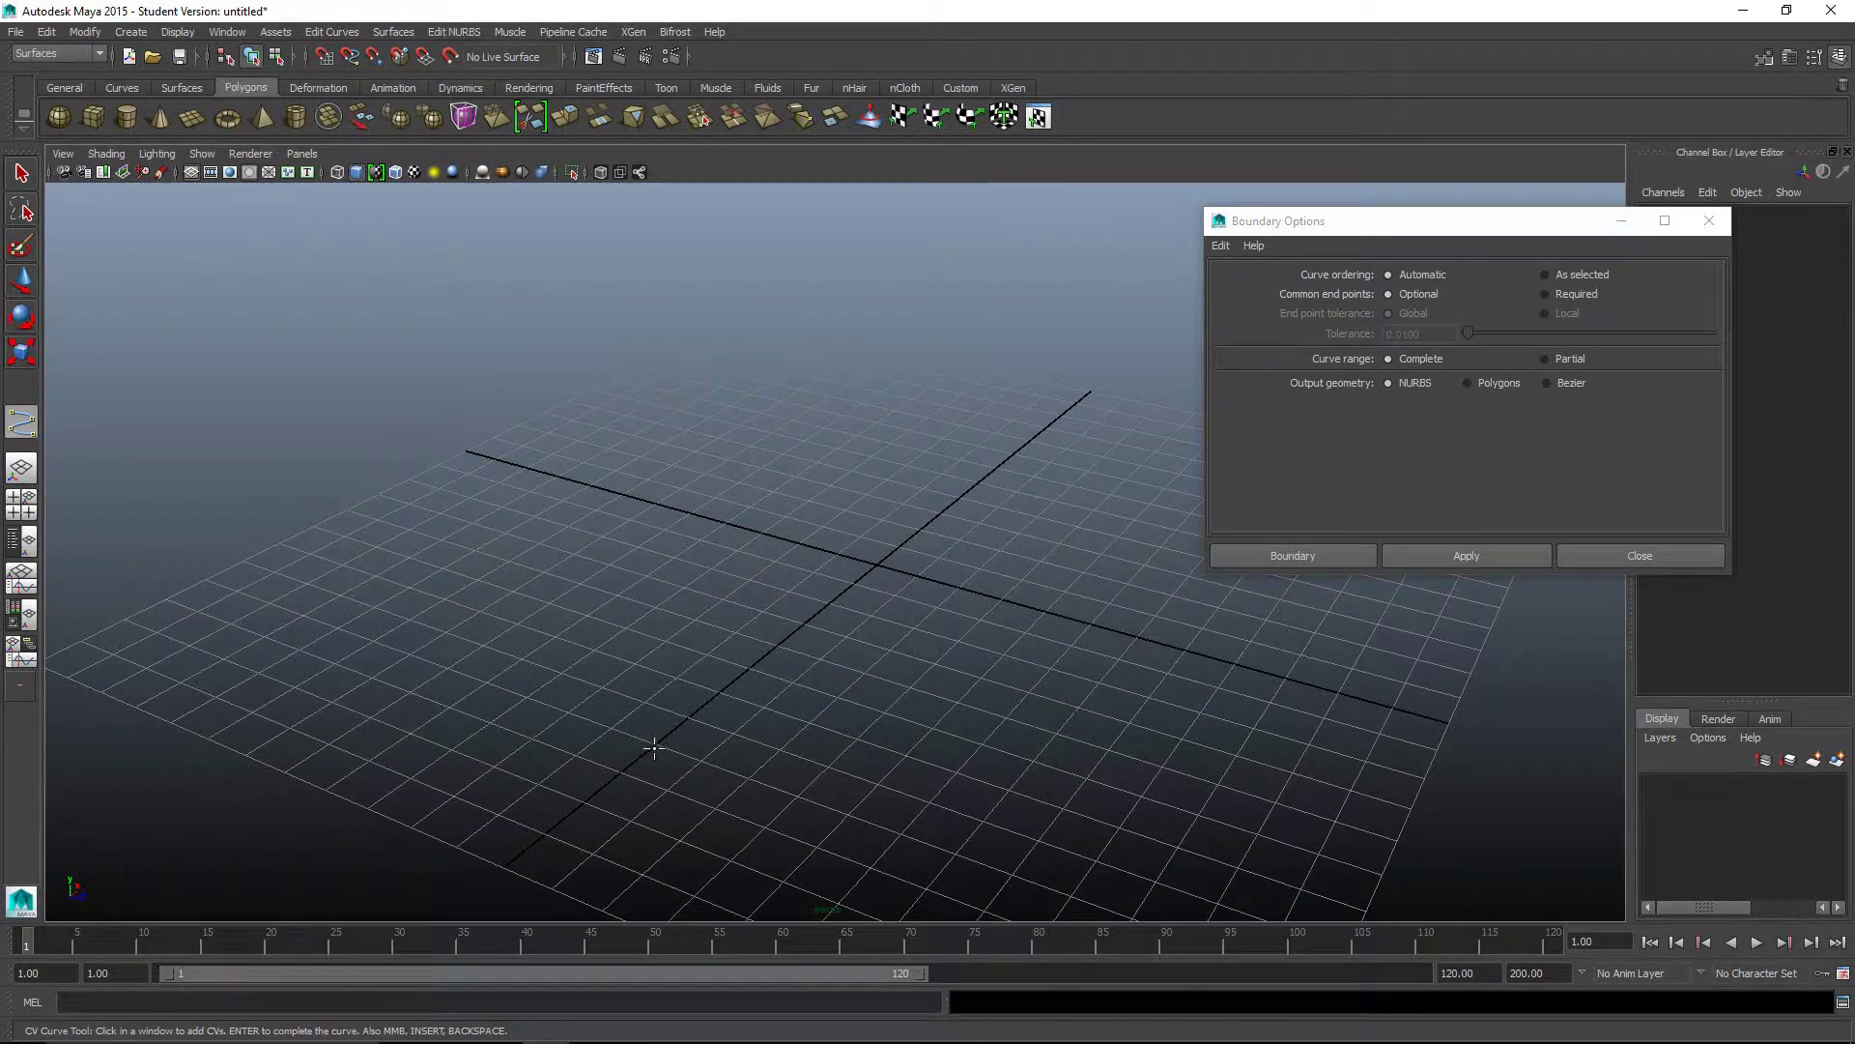
Step: Draw the first seven-point CV curve from the lower left up to the top
{"action": "left_click", "coordinate": [637, 737]}
{"action": "left_click", "coordinate": [553, 681]}
{"action": "left_click", "coordinate": [566, 631]}
{"action": "left_click", "coordinate": [627, 600]}
{"action": "left_click", "coordinate": [682, 550]}
{"action": "left_click", "coordinate": [710, 513]}
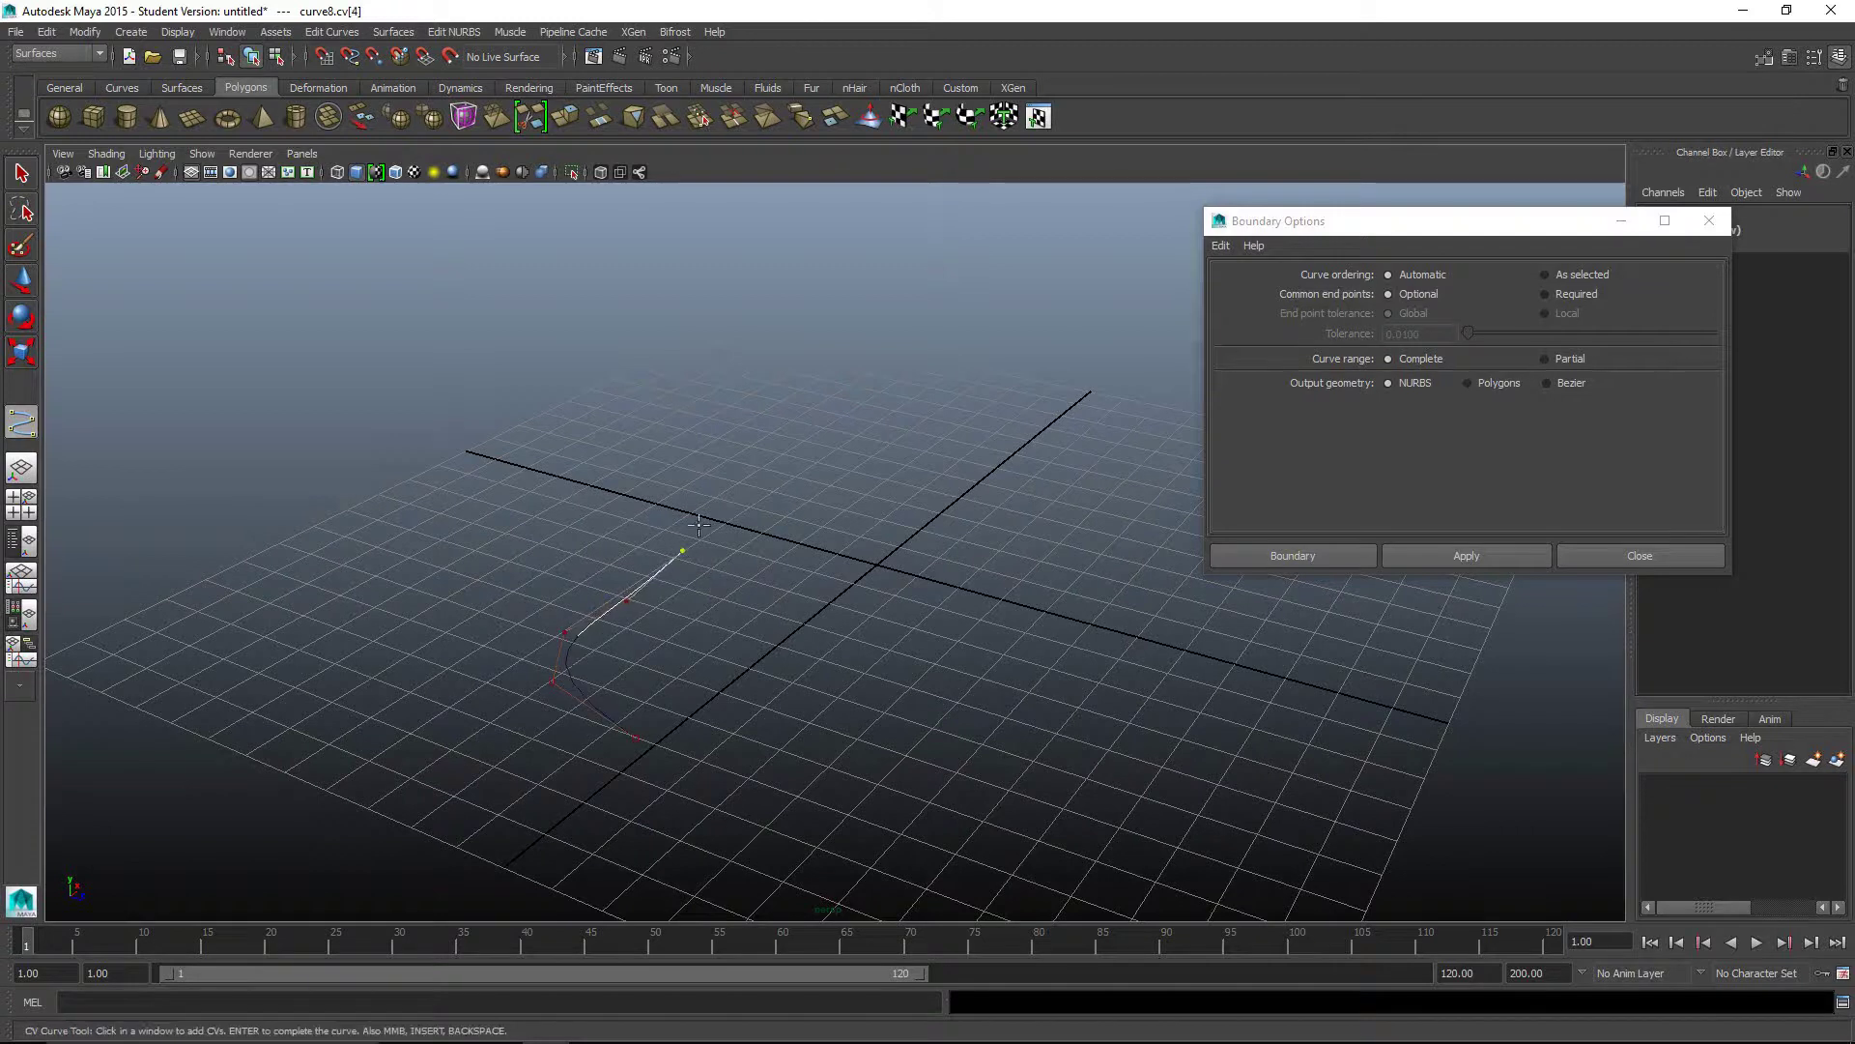
{"action": "left_click", "coordinate": [783, 508]}
{"action": "key", "text": "Return"}
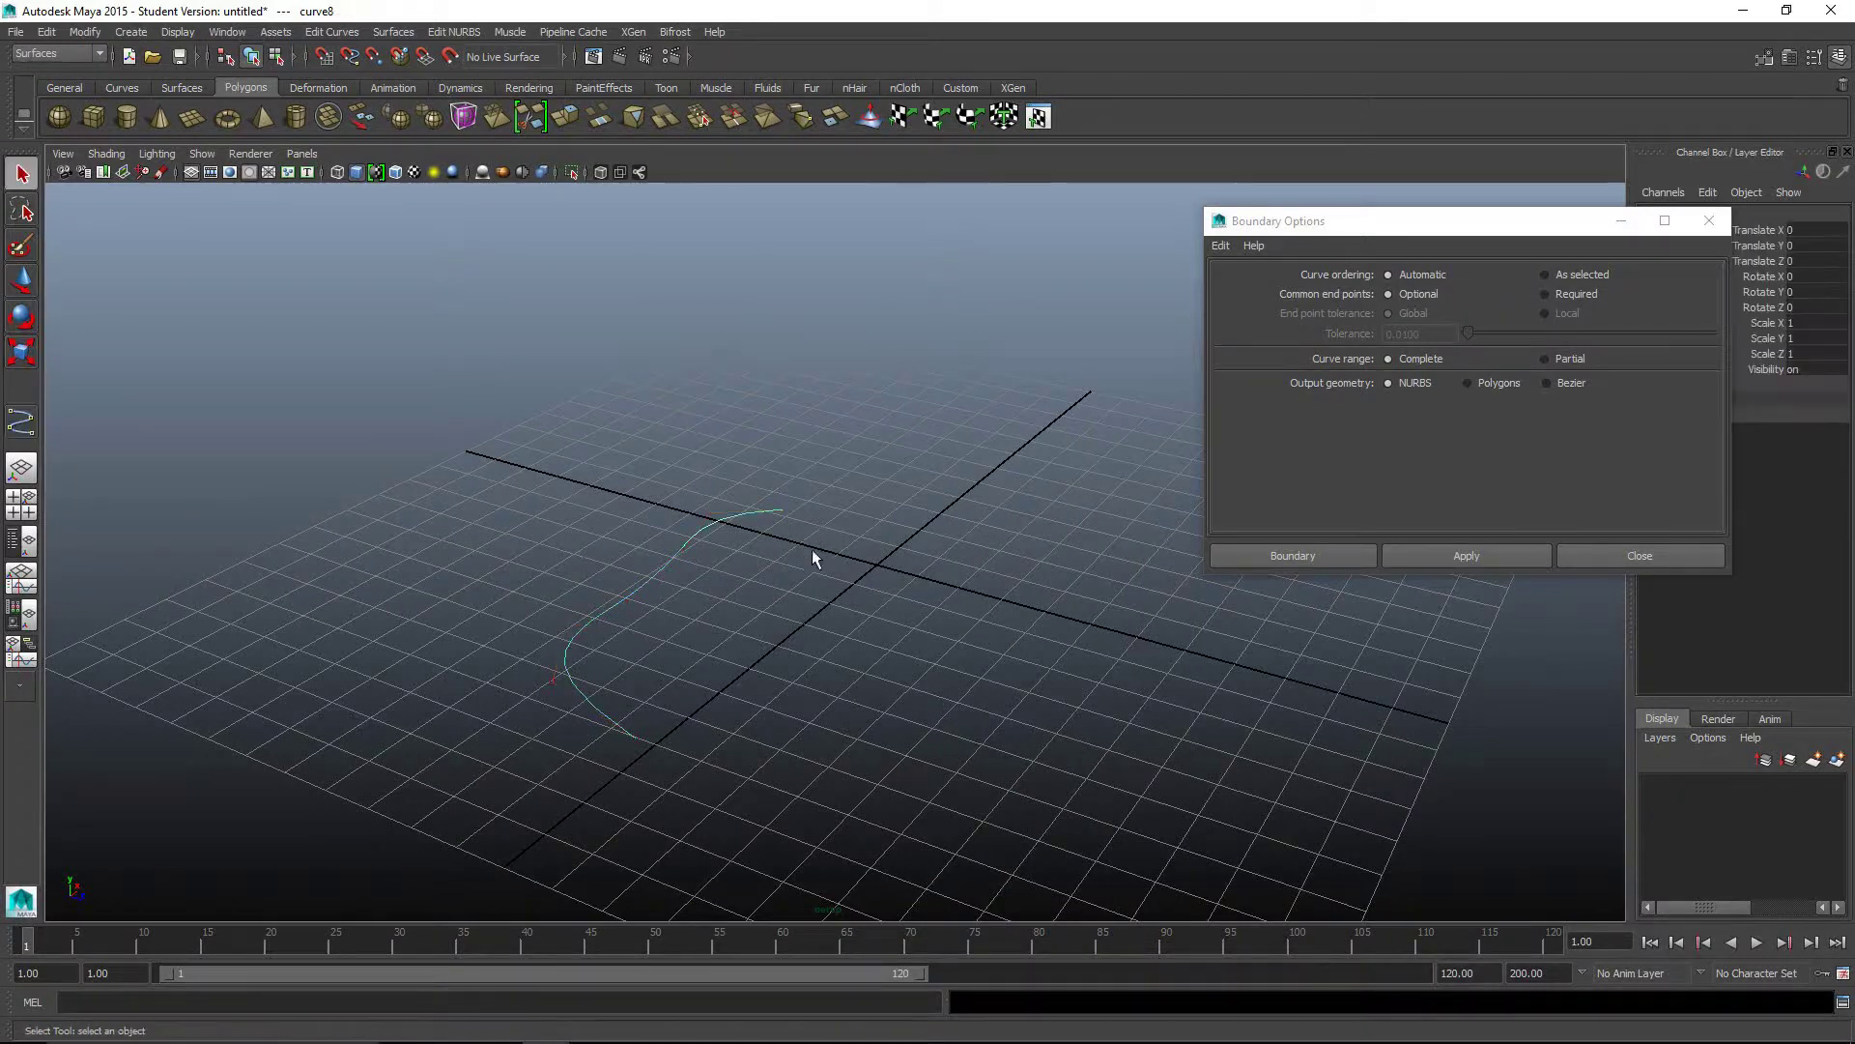
Step: Start a second CV curve snapped exactly to the first curve's end
{"action": "left_click", "coordinate": [21, 422]}
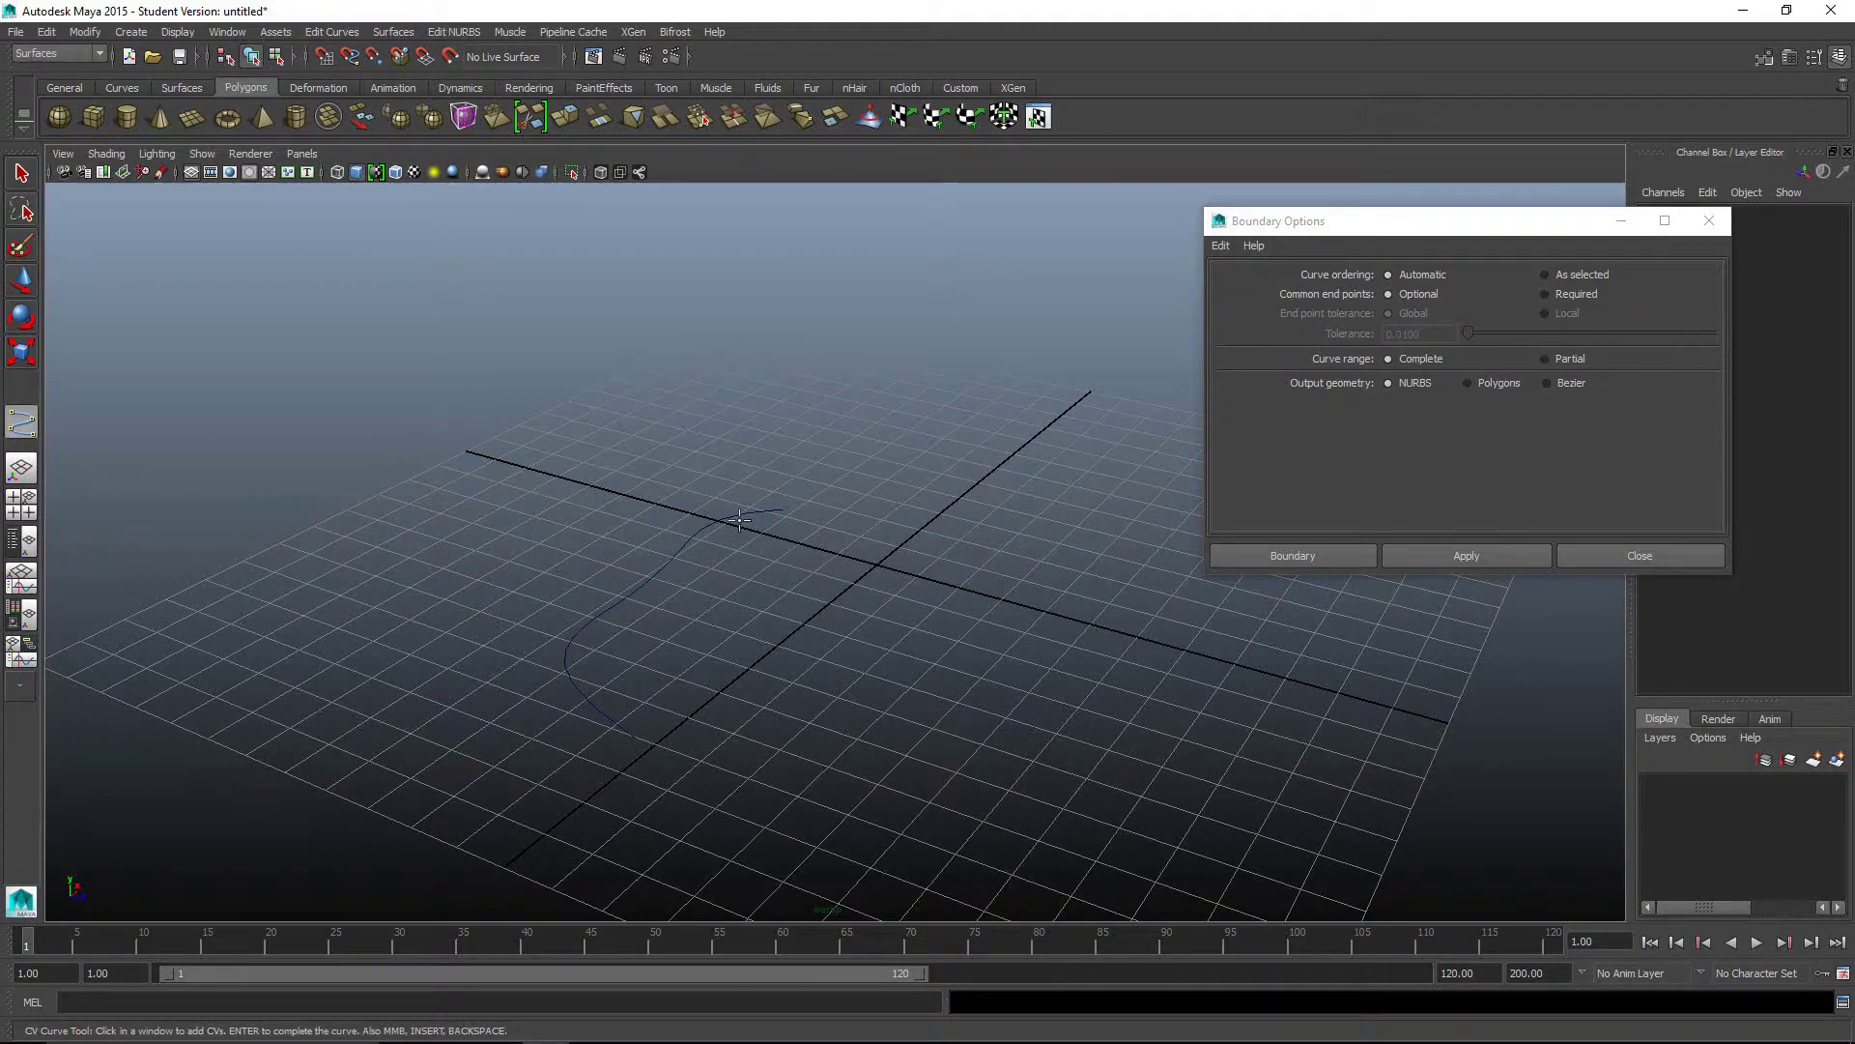
{"action": "scroll", "coordinate": [754, 541], "scroll_direction": "up", "scroll_amount": 2}
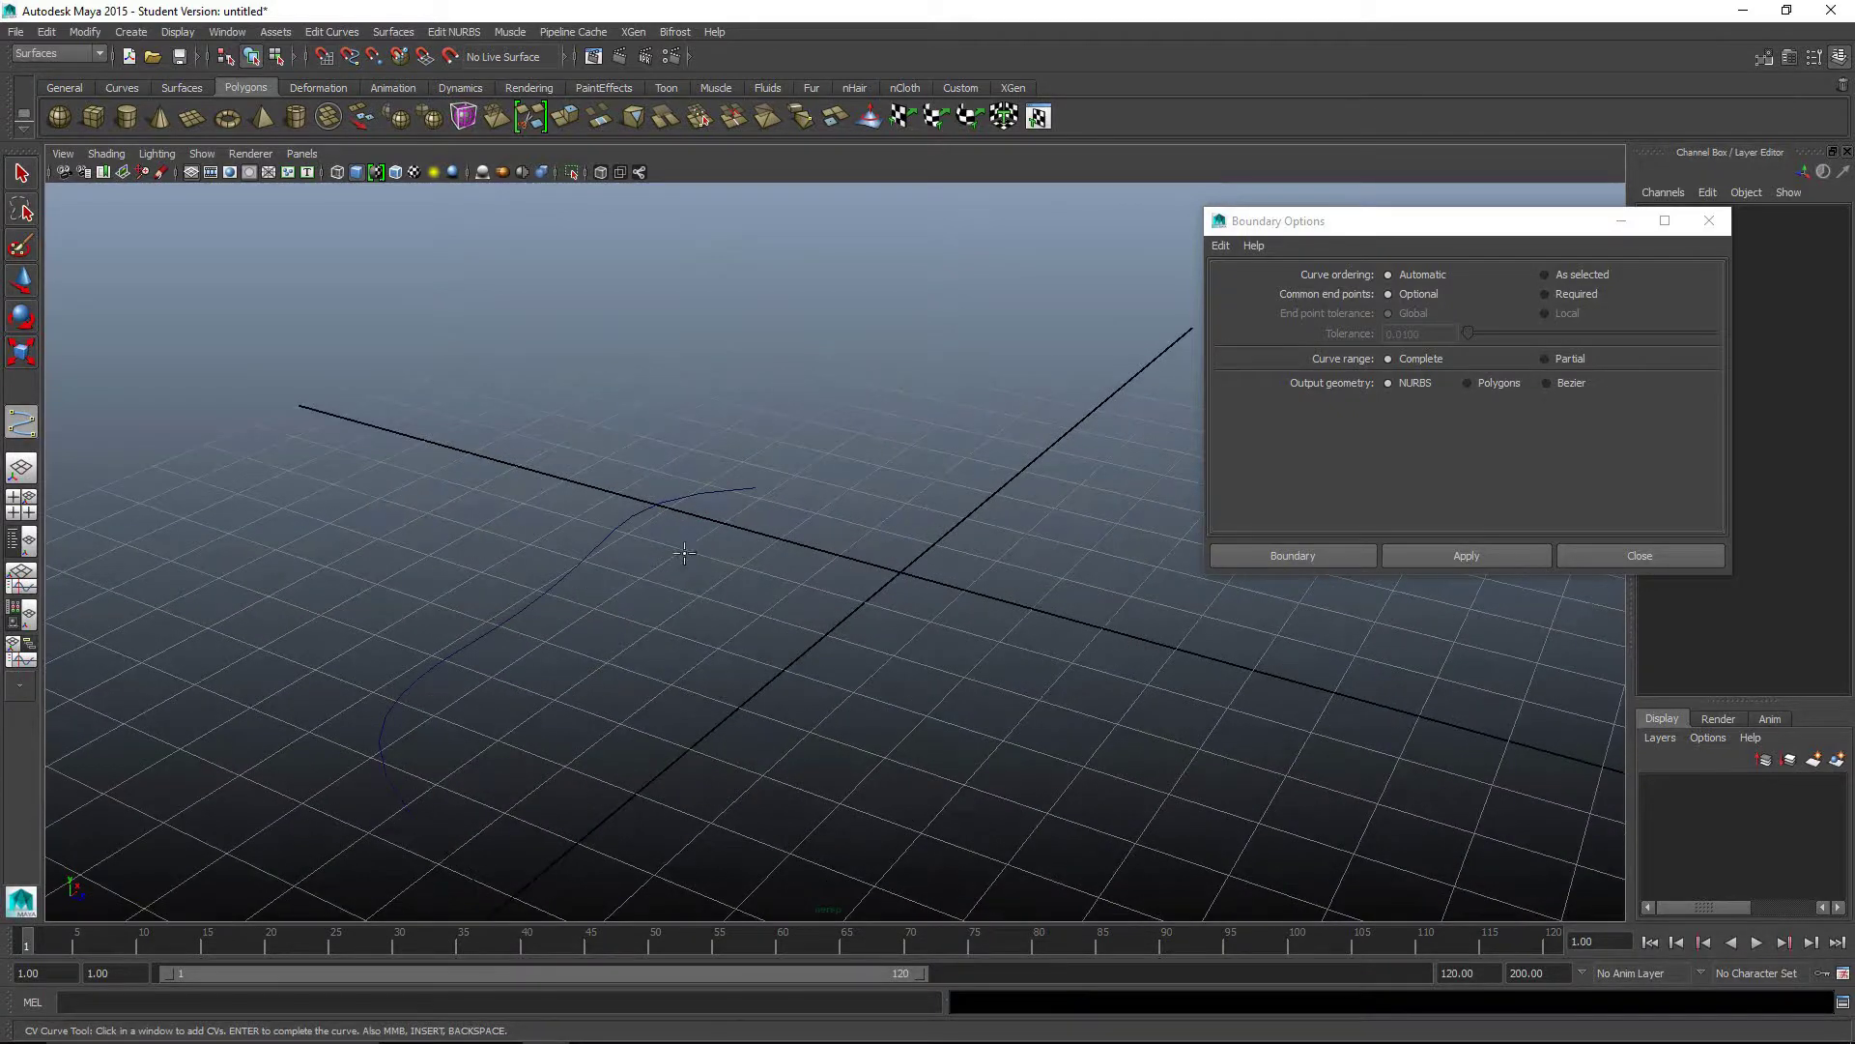
{"action": "scroll", "coordinate": [788, 616], "scroll_direction": "up", "scroll_amount": 1}
{"action": "left_click_drag", "start_coordinate": [788, 617], "coordinate": [795, 663], "text": "alt"}
{"action": "scroll", "coordinate": [798, 664], "scroll_direction": "up", "scroll_amount": 2}
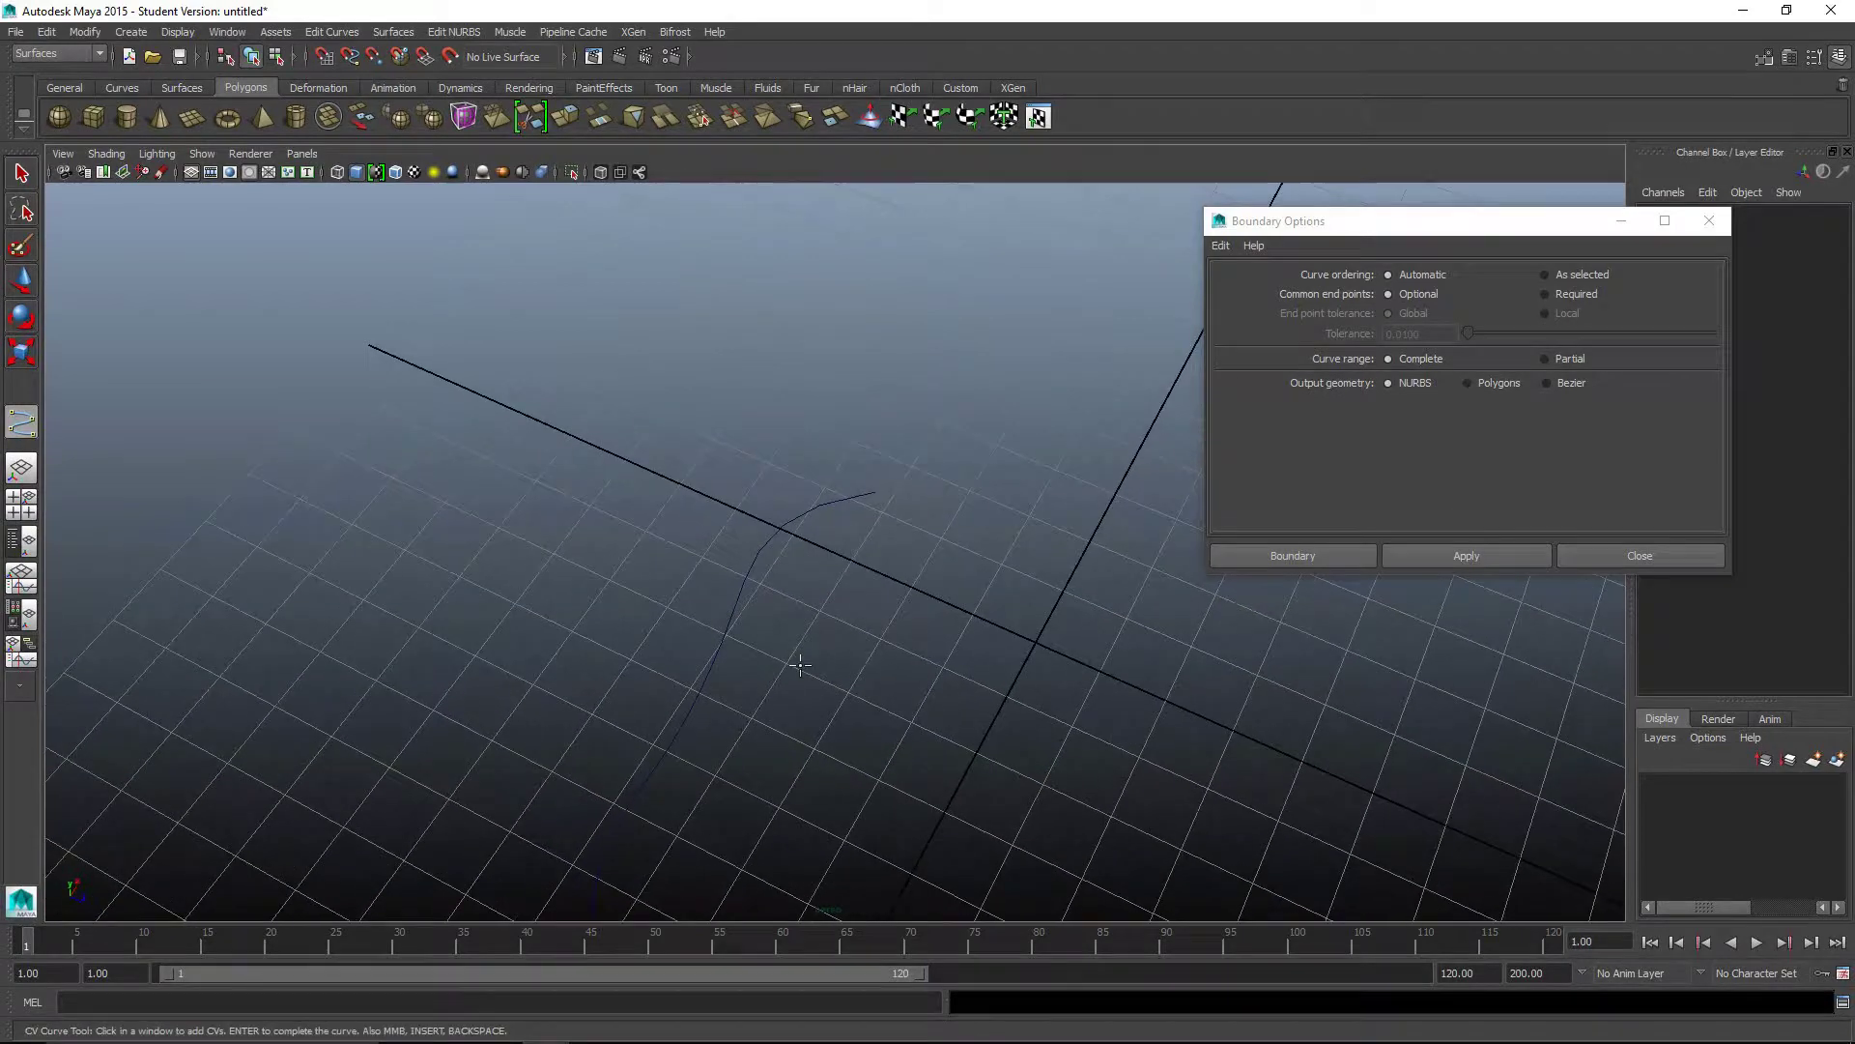
{"action": "key", "text": "c"}
{"action": "left_click", "coordinate": [824, 503]}
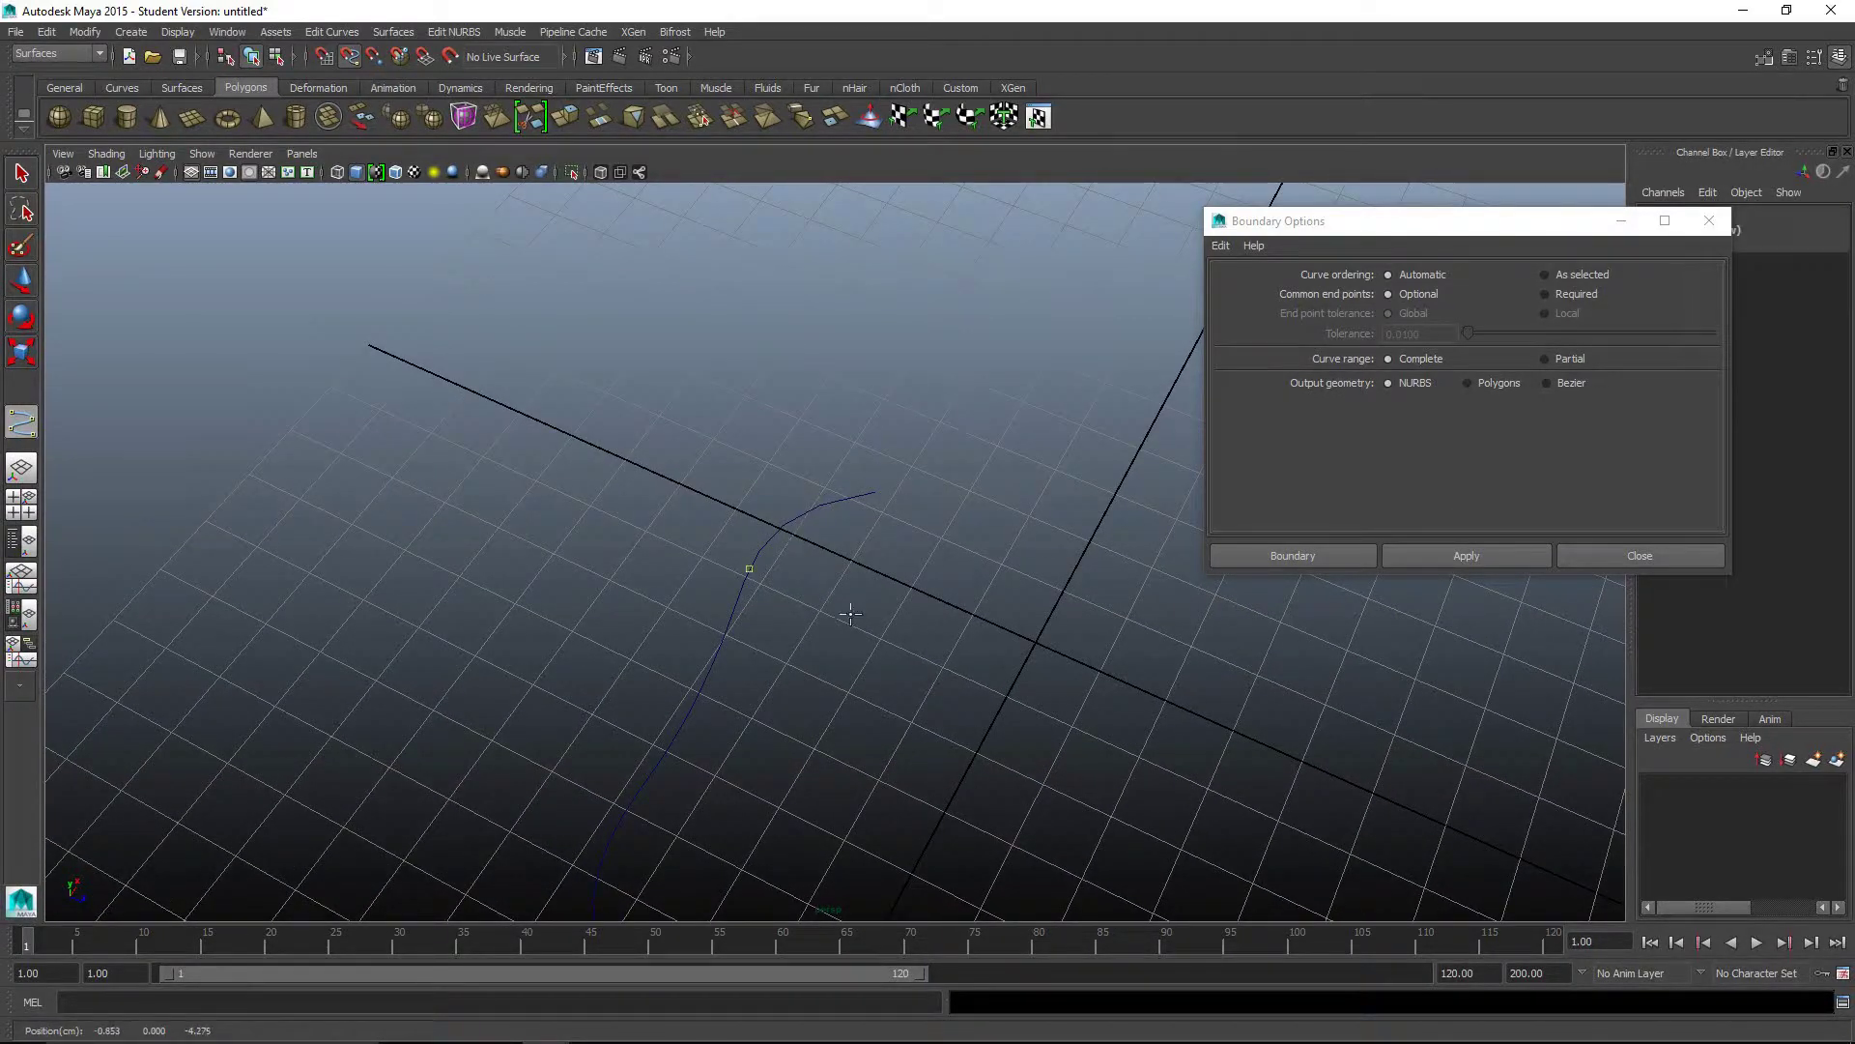
{"action": "left_click_drag", "start_coordinate": [904, 548], "coordinate": [983, 609]}
{"action": "left_click_drag", "start_coordinate": [820, 707], "coordinate": [950, 560]}
{"action": "left_click_drag", "start_coordinate": [849, 654], "coordinate": [909, 579]}
{"action": "left_click", "coordinate": [947, 510]}
Step: Extend the second curve rightward and then downward with more control points
{"action": "left_click", "coordinate": [945, 510]}
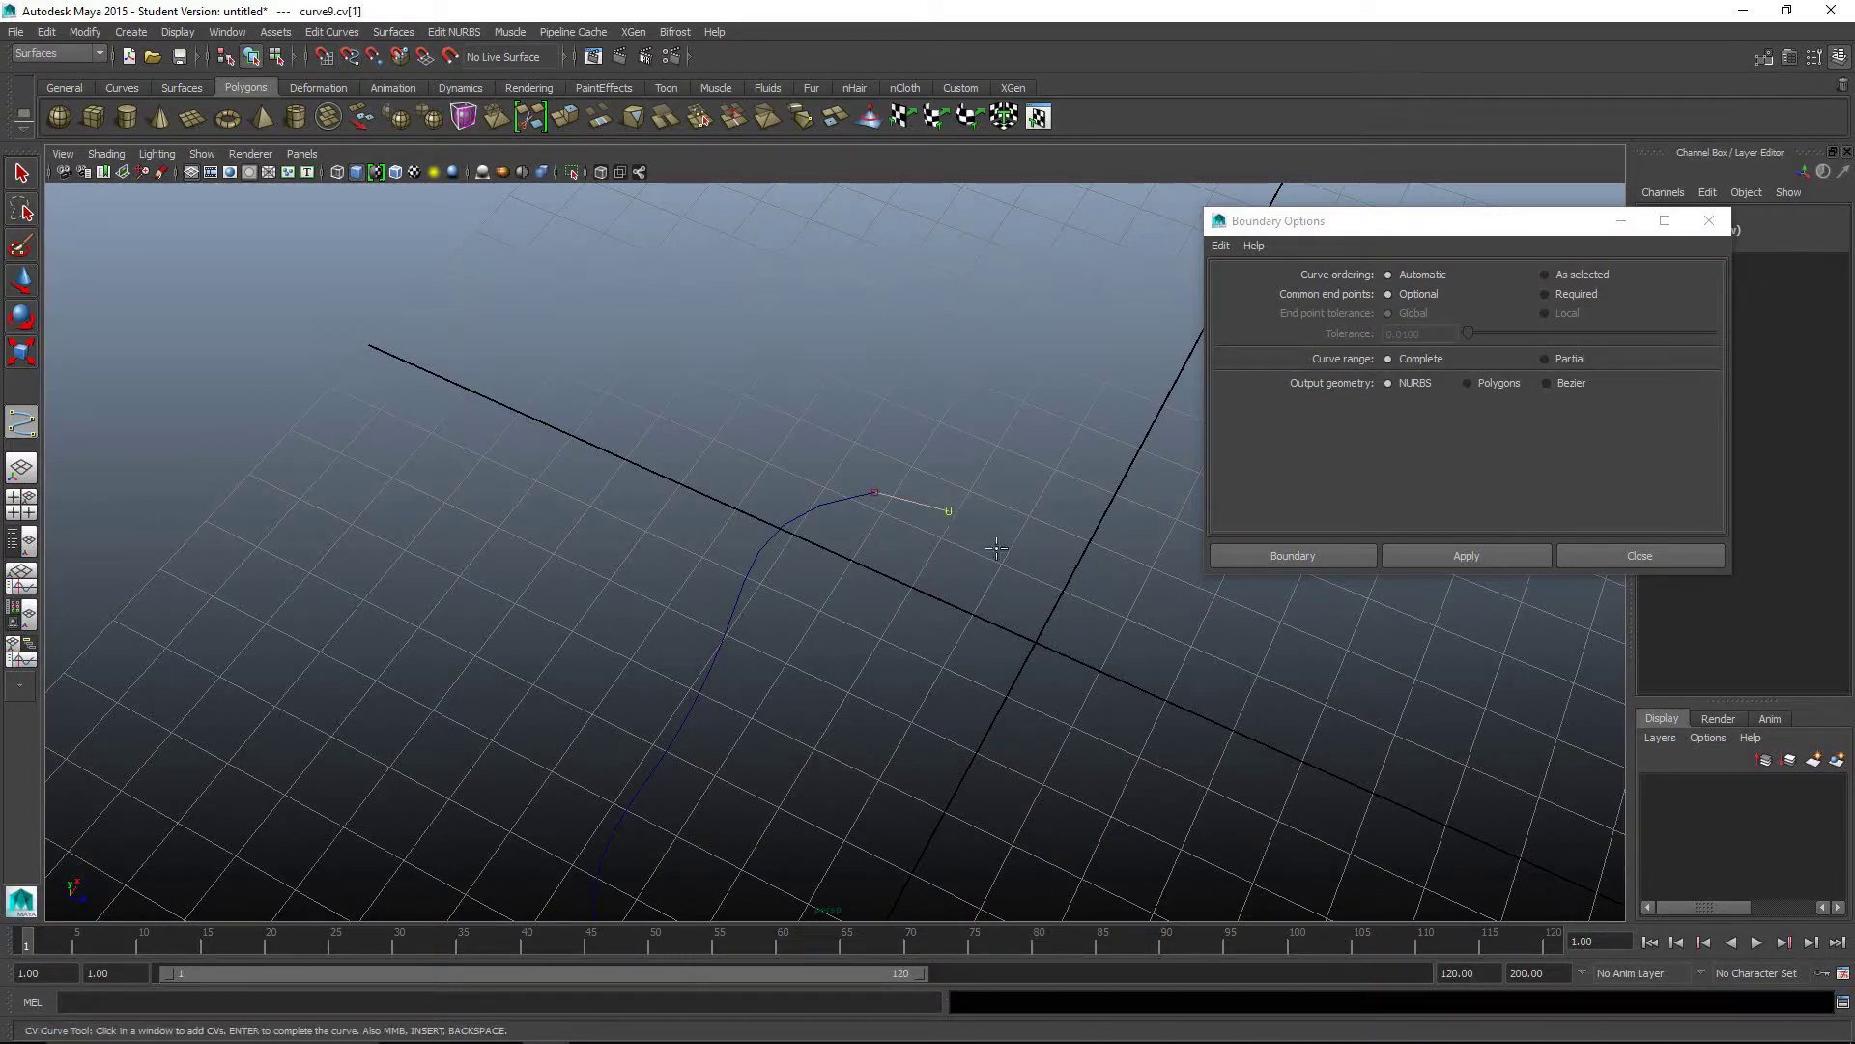
{"action": "left_click", "coordinate": [1035, 557]}
{"action": "left_click", "coordinate": [1114, 506]}
{"action": "left_click", "coordinate": [1164, 562]}
{"action": "left_click", "coordinate": [1264, 679]}
{"action": "left_click", "coordinate": [1276, 698]}
{"action": "middle_click_drag", "start_coordinate": [1094, 683], "coordinate": [1009, 525], "text": "alt"}
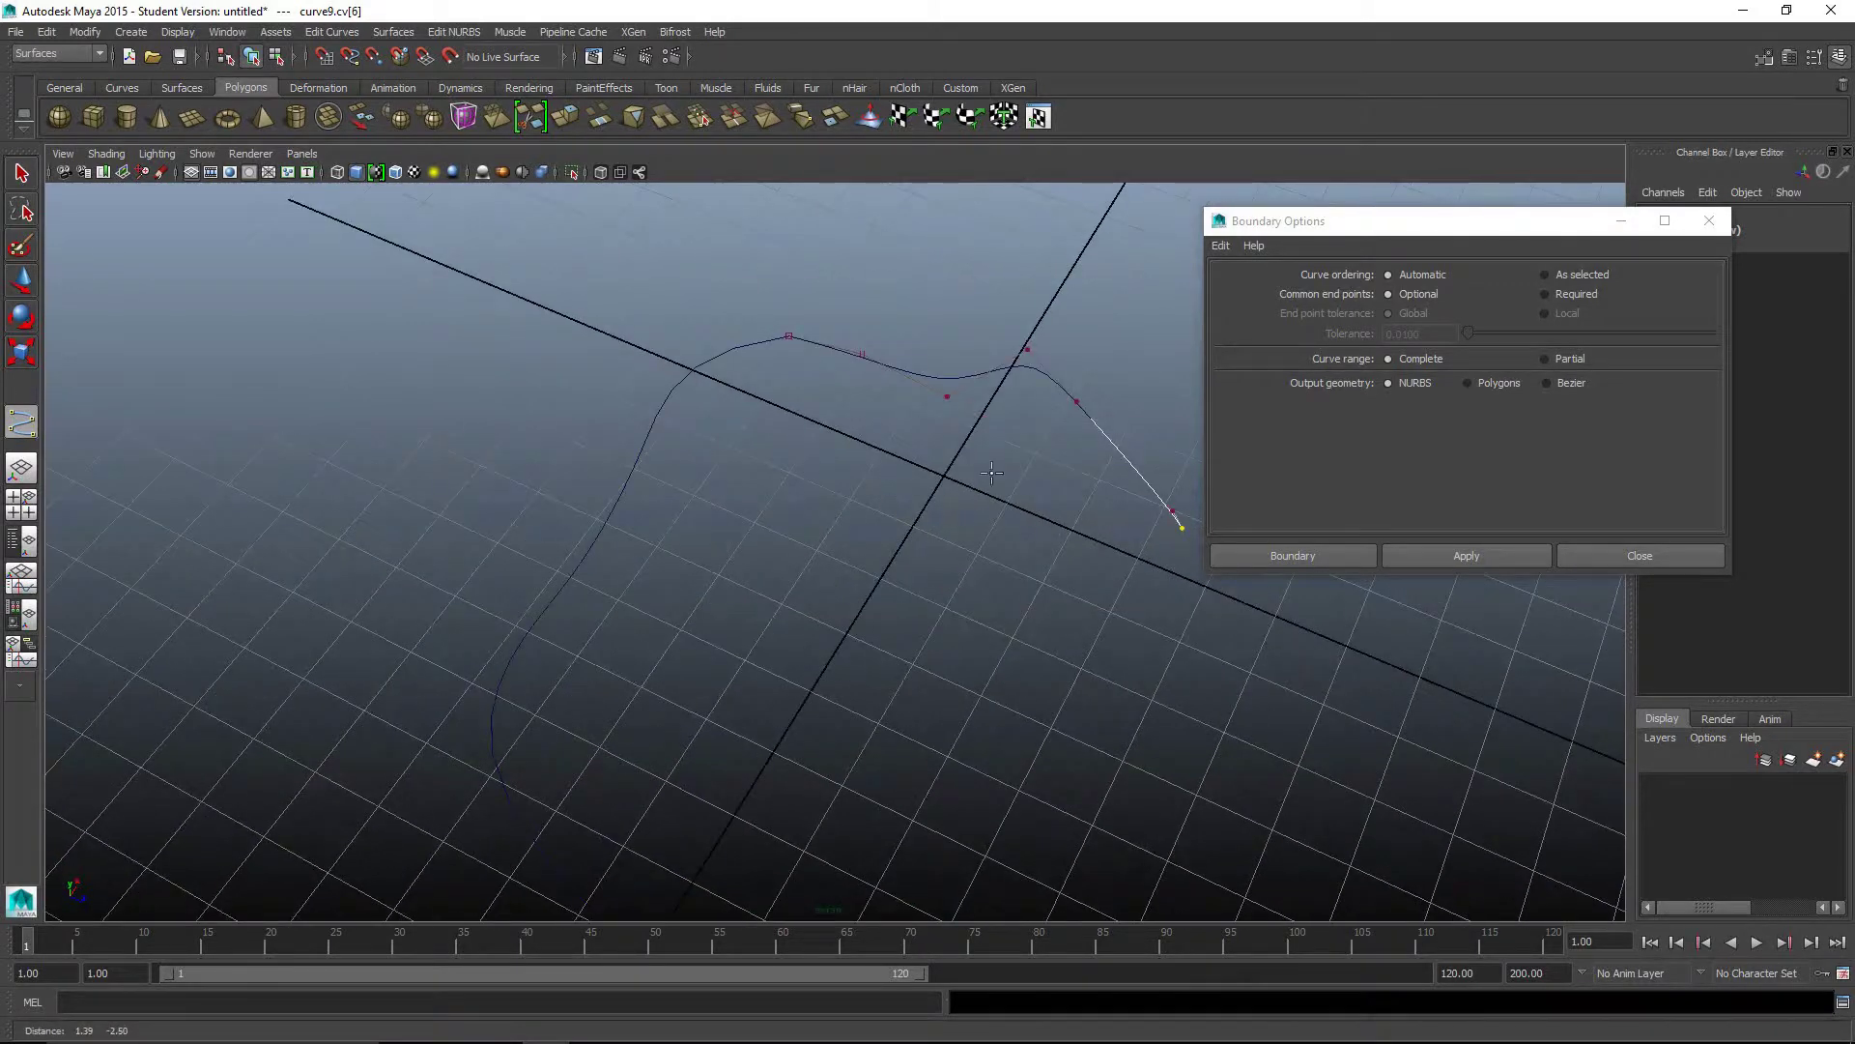
{"action": "middle_click_drag", "start_coordinate": [986, 445], "coordinate": [956, 568], "text": "alt"}
{"action": "left_click", "coordinate": [997, 368]}
{"action": "left_click", "coordinate": [911, 475]}
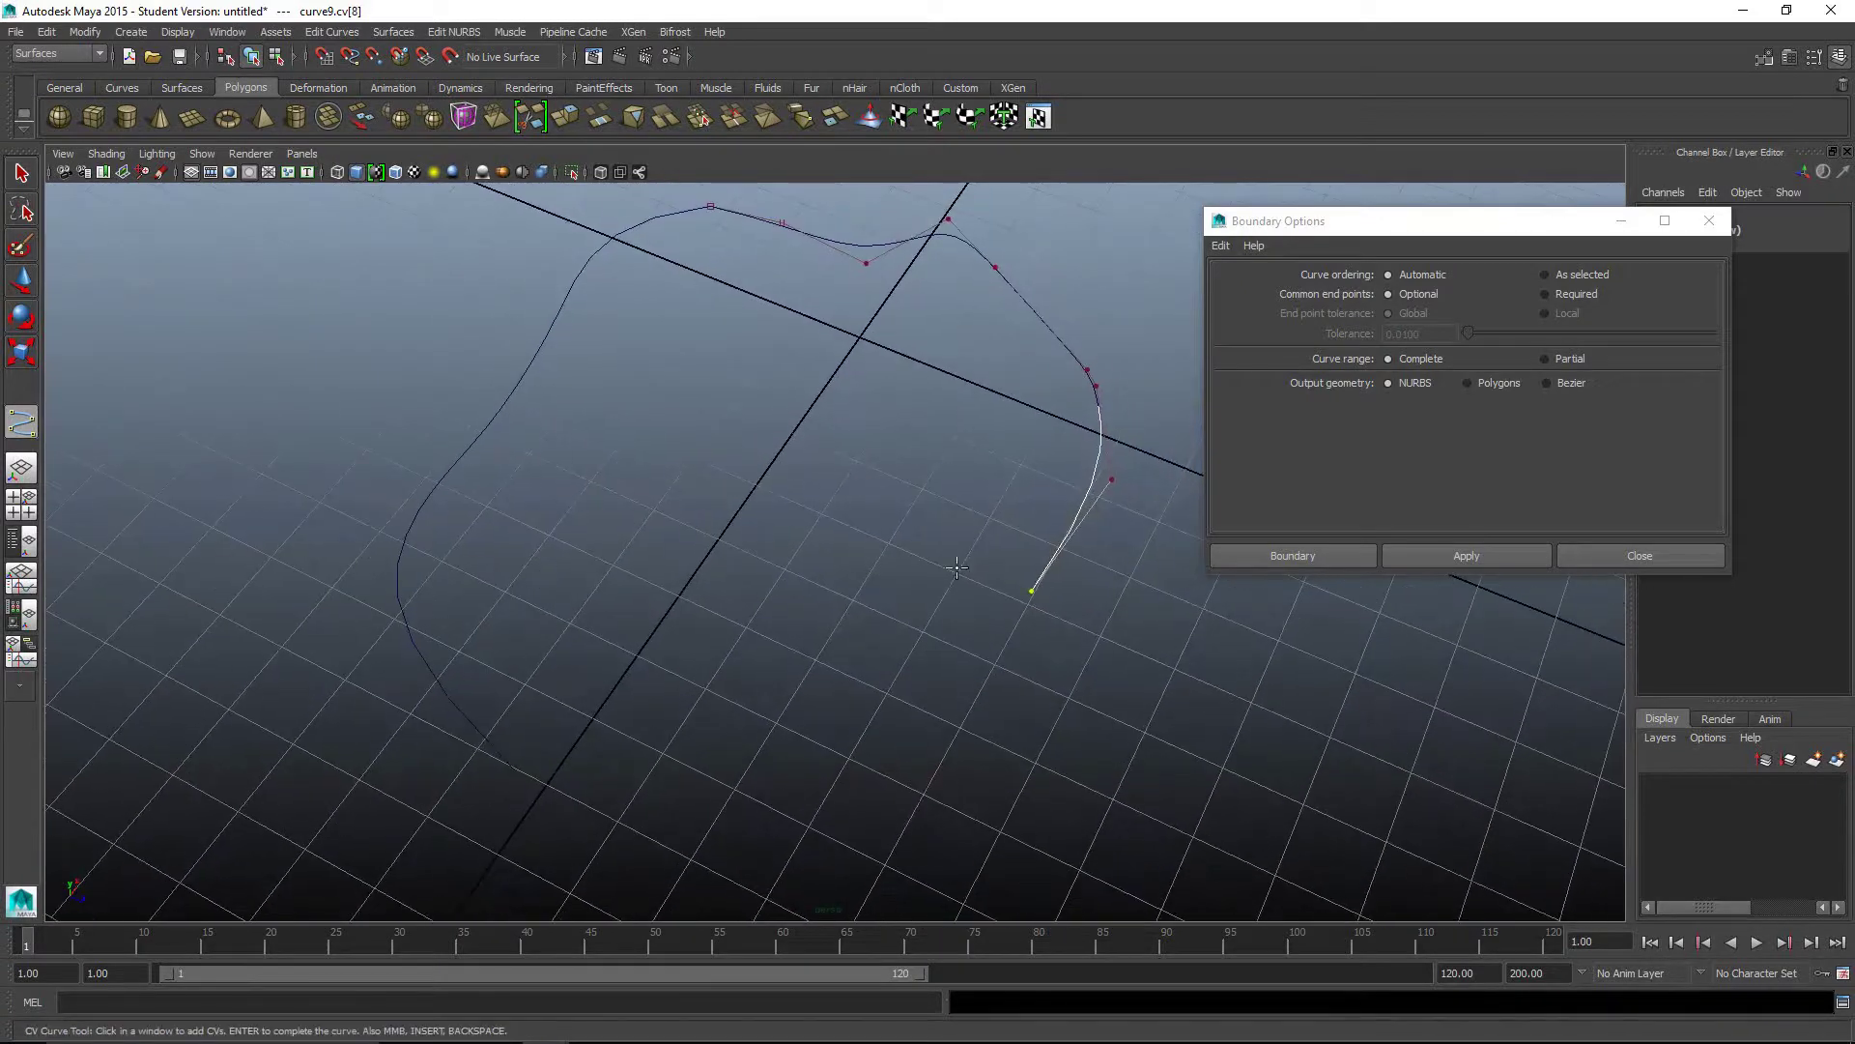
{"action": "key", "text": "q"}
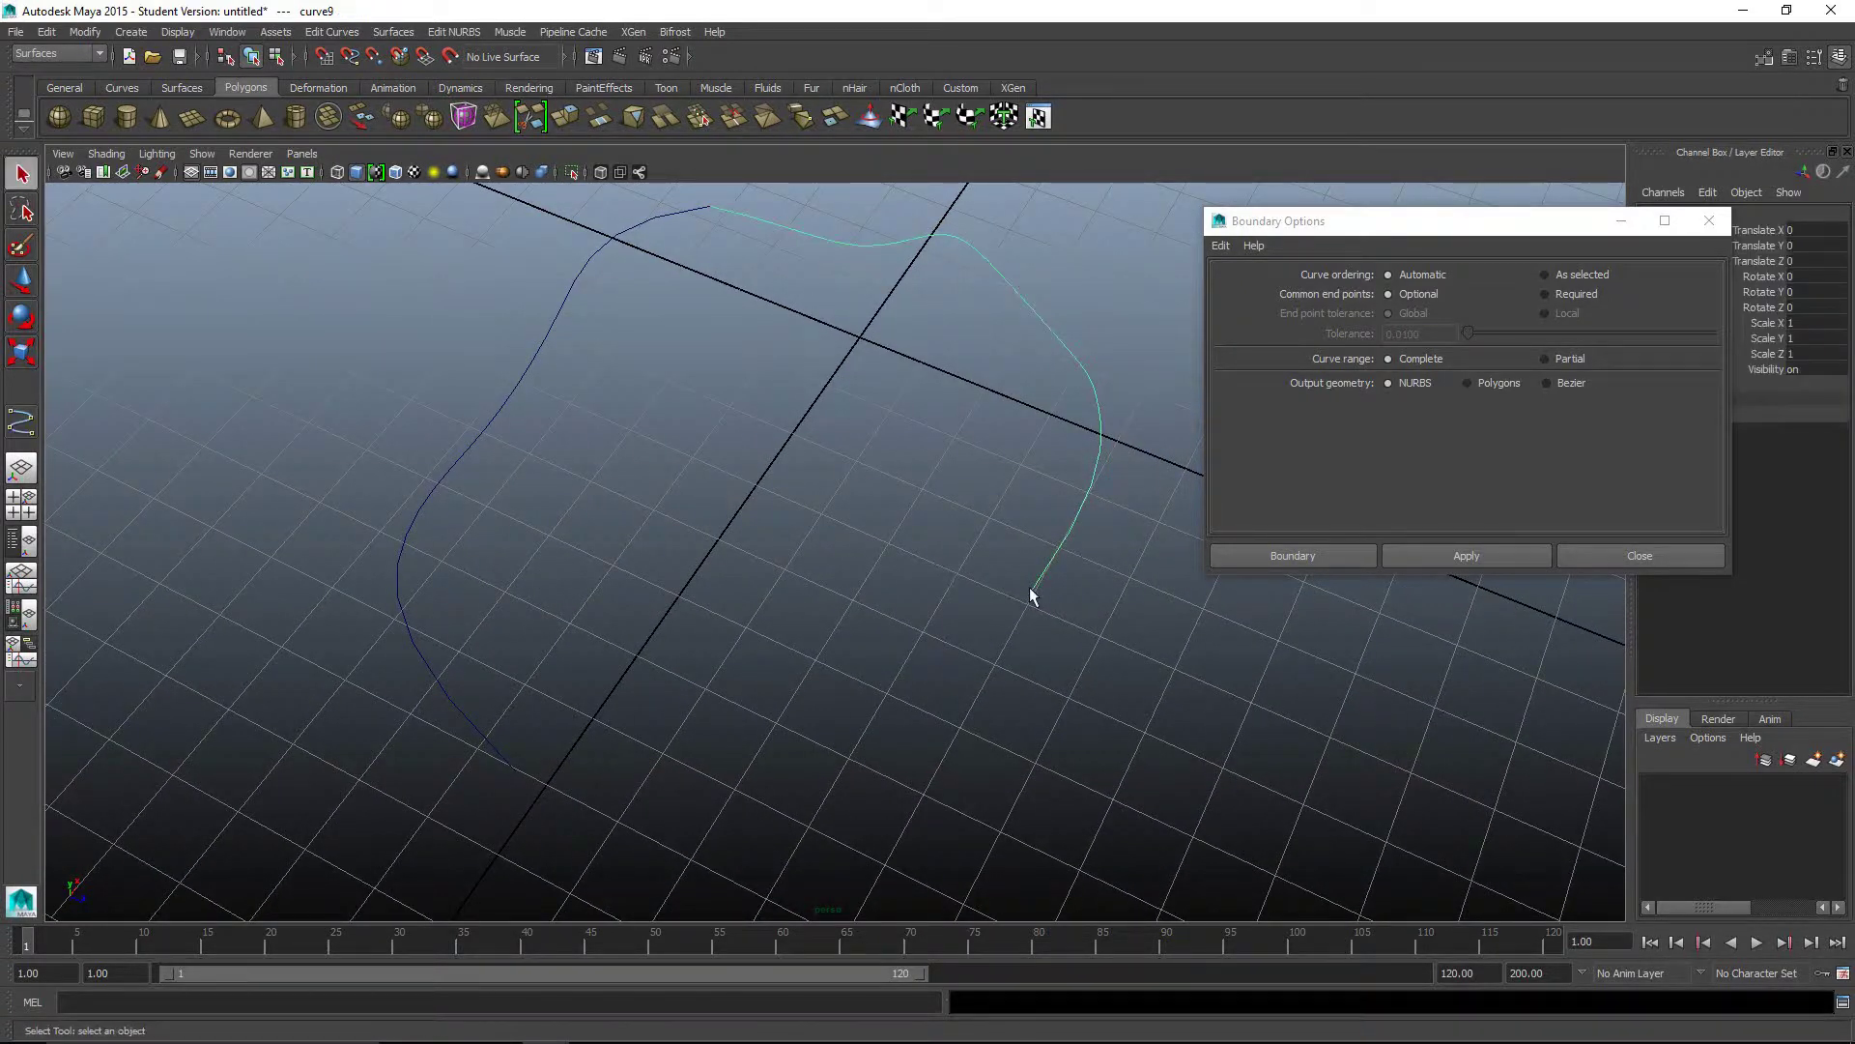
Step: Draw the third curve along the bottom, snapping both ends to close the outline
{"action": "left_click", "coordinate": [19, 426]}
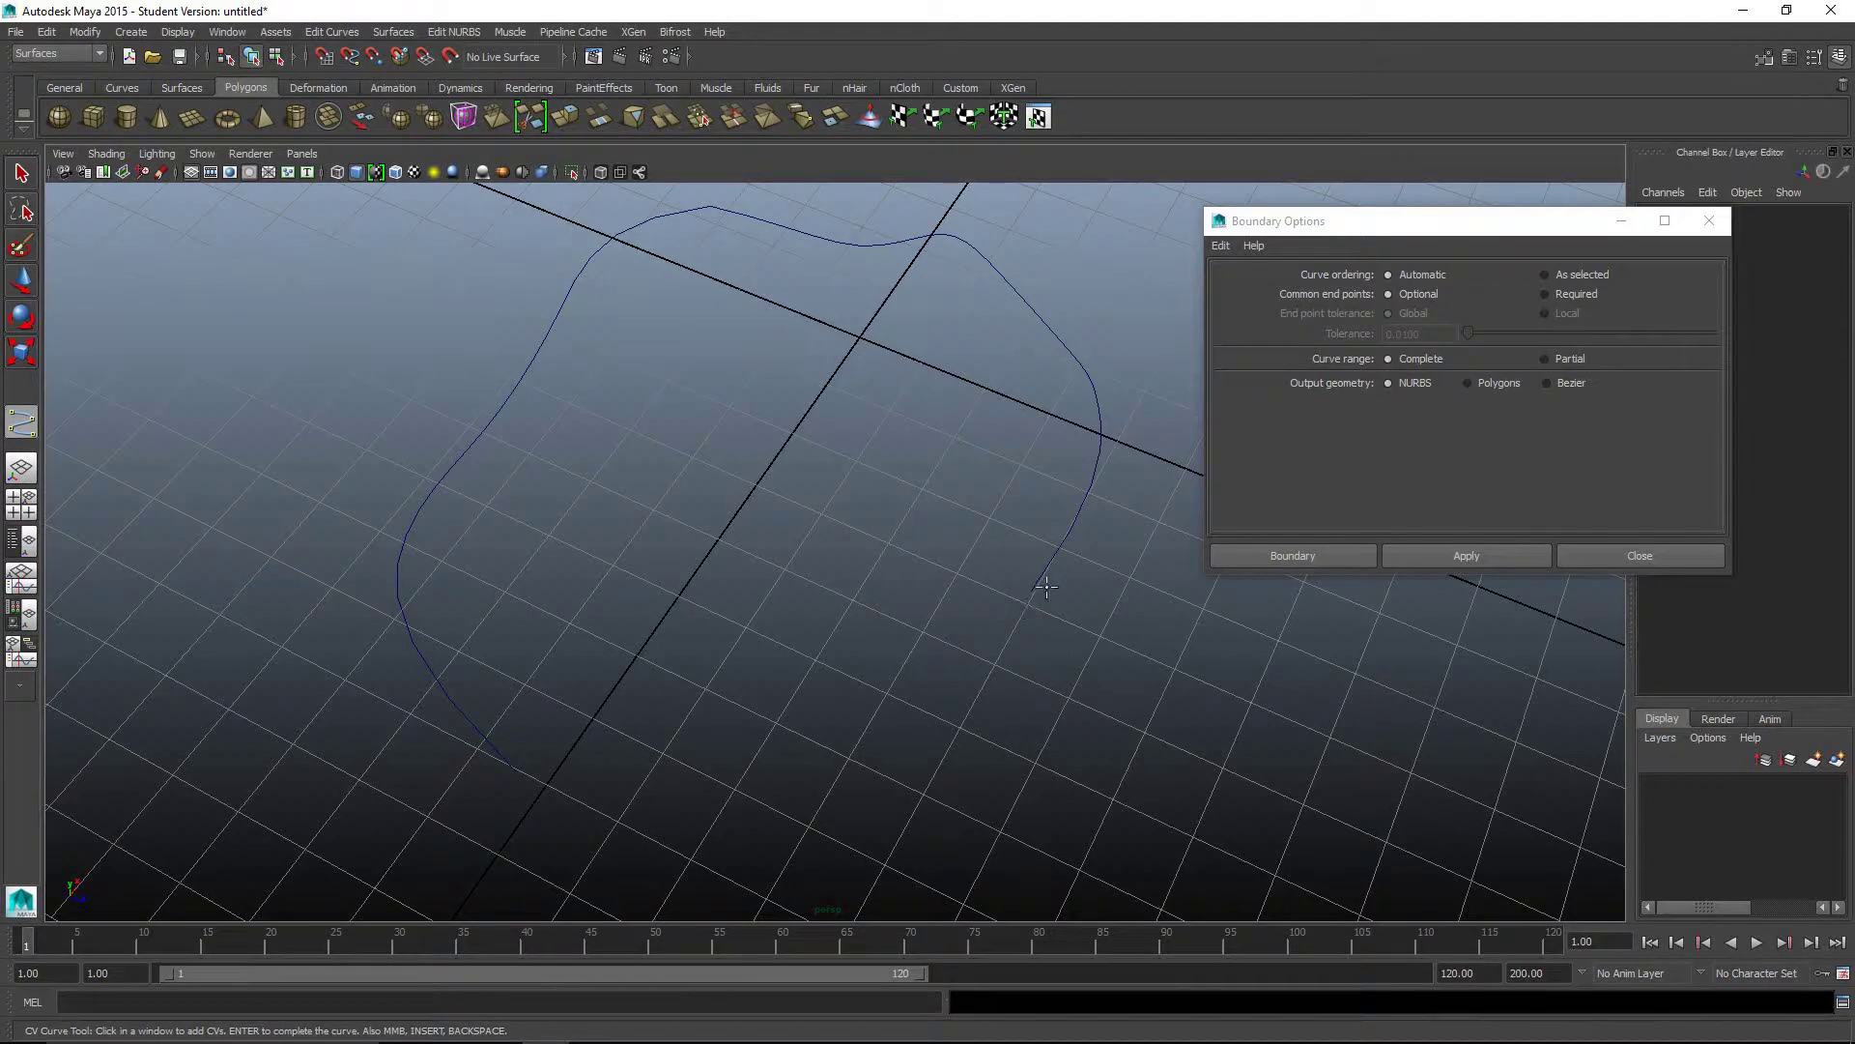
{"action": "key", "text": "c"}
{"action": "left_click_drag", "start_coordinate": [1061, 546], "coordinate": [940, 604]}
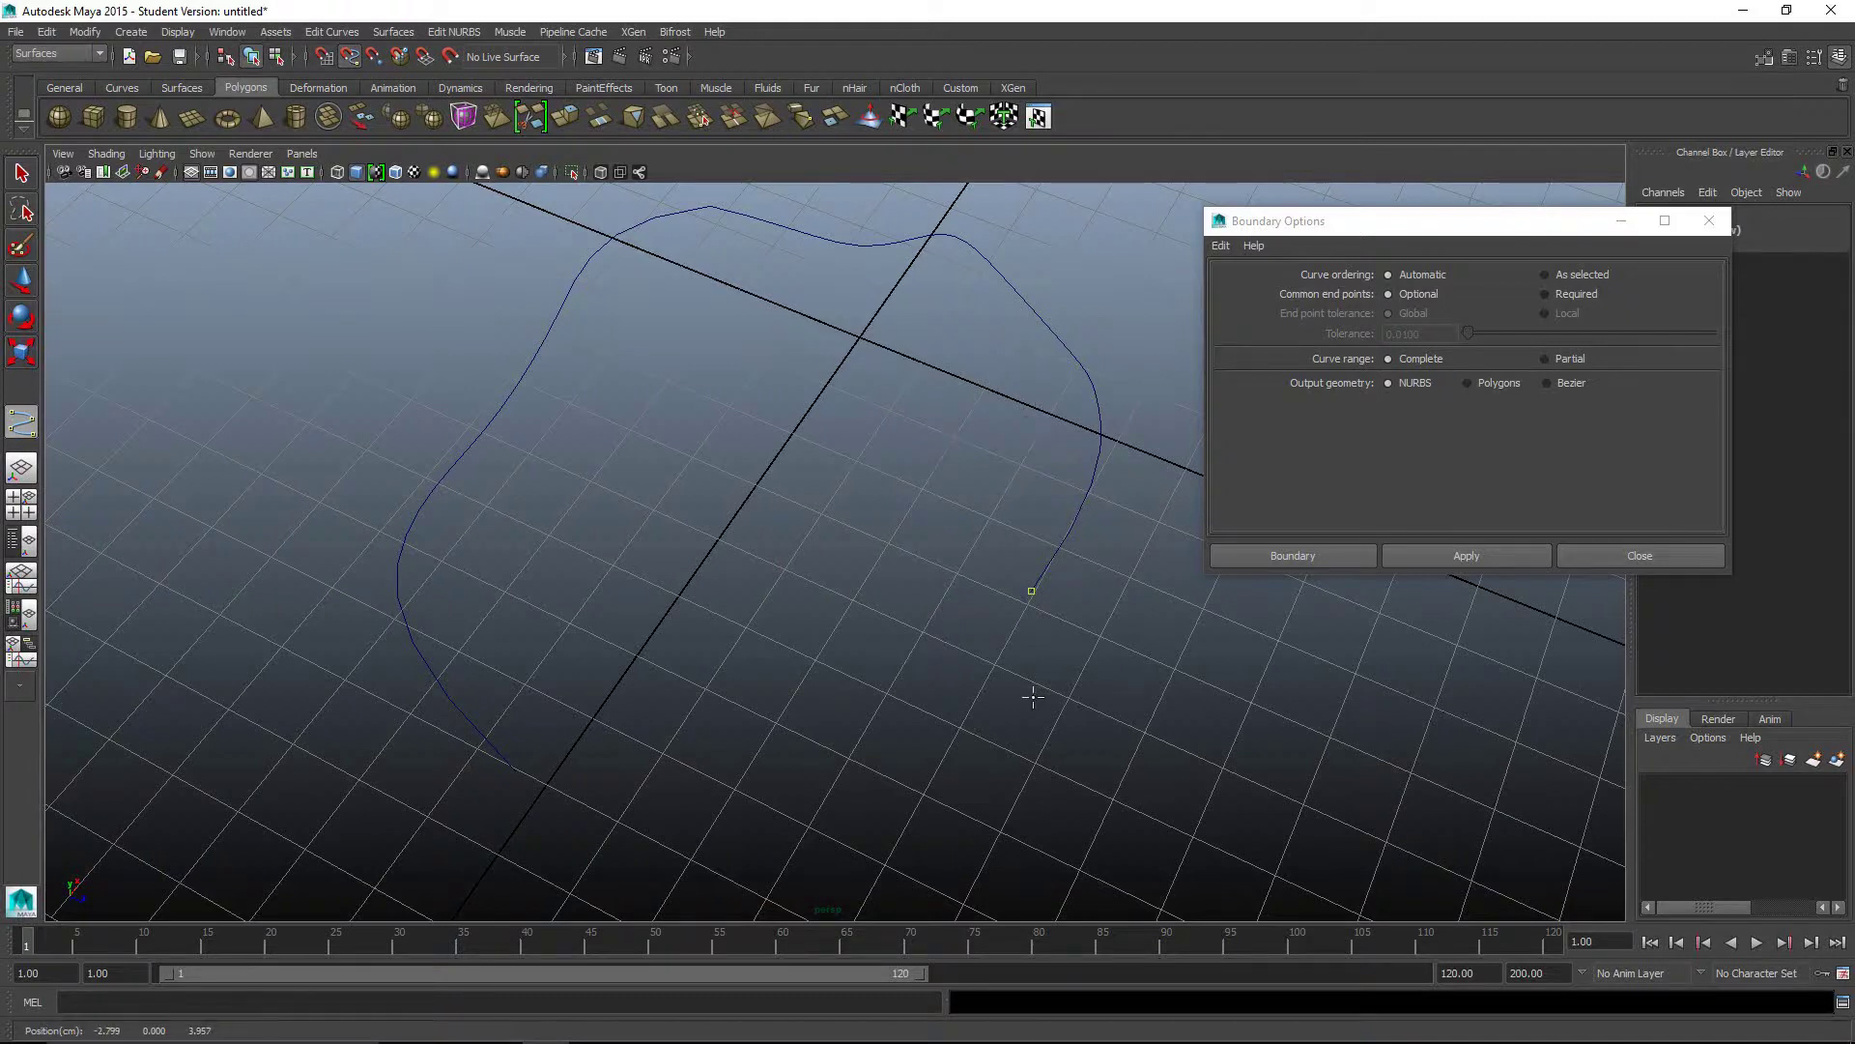
{"action": "left_click_drag", "start_coordinate": [999, 703], "coordinate": [998, 704]}
{"action": "left_click", "coordinate": [986, 712]}
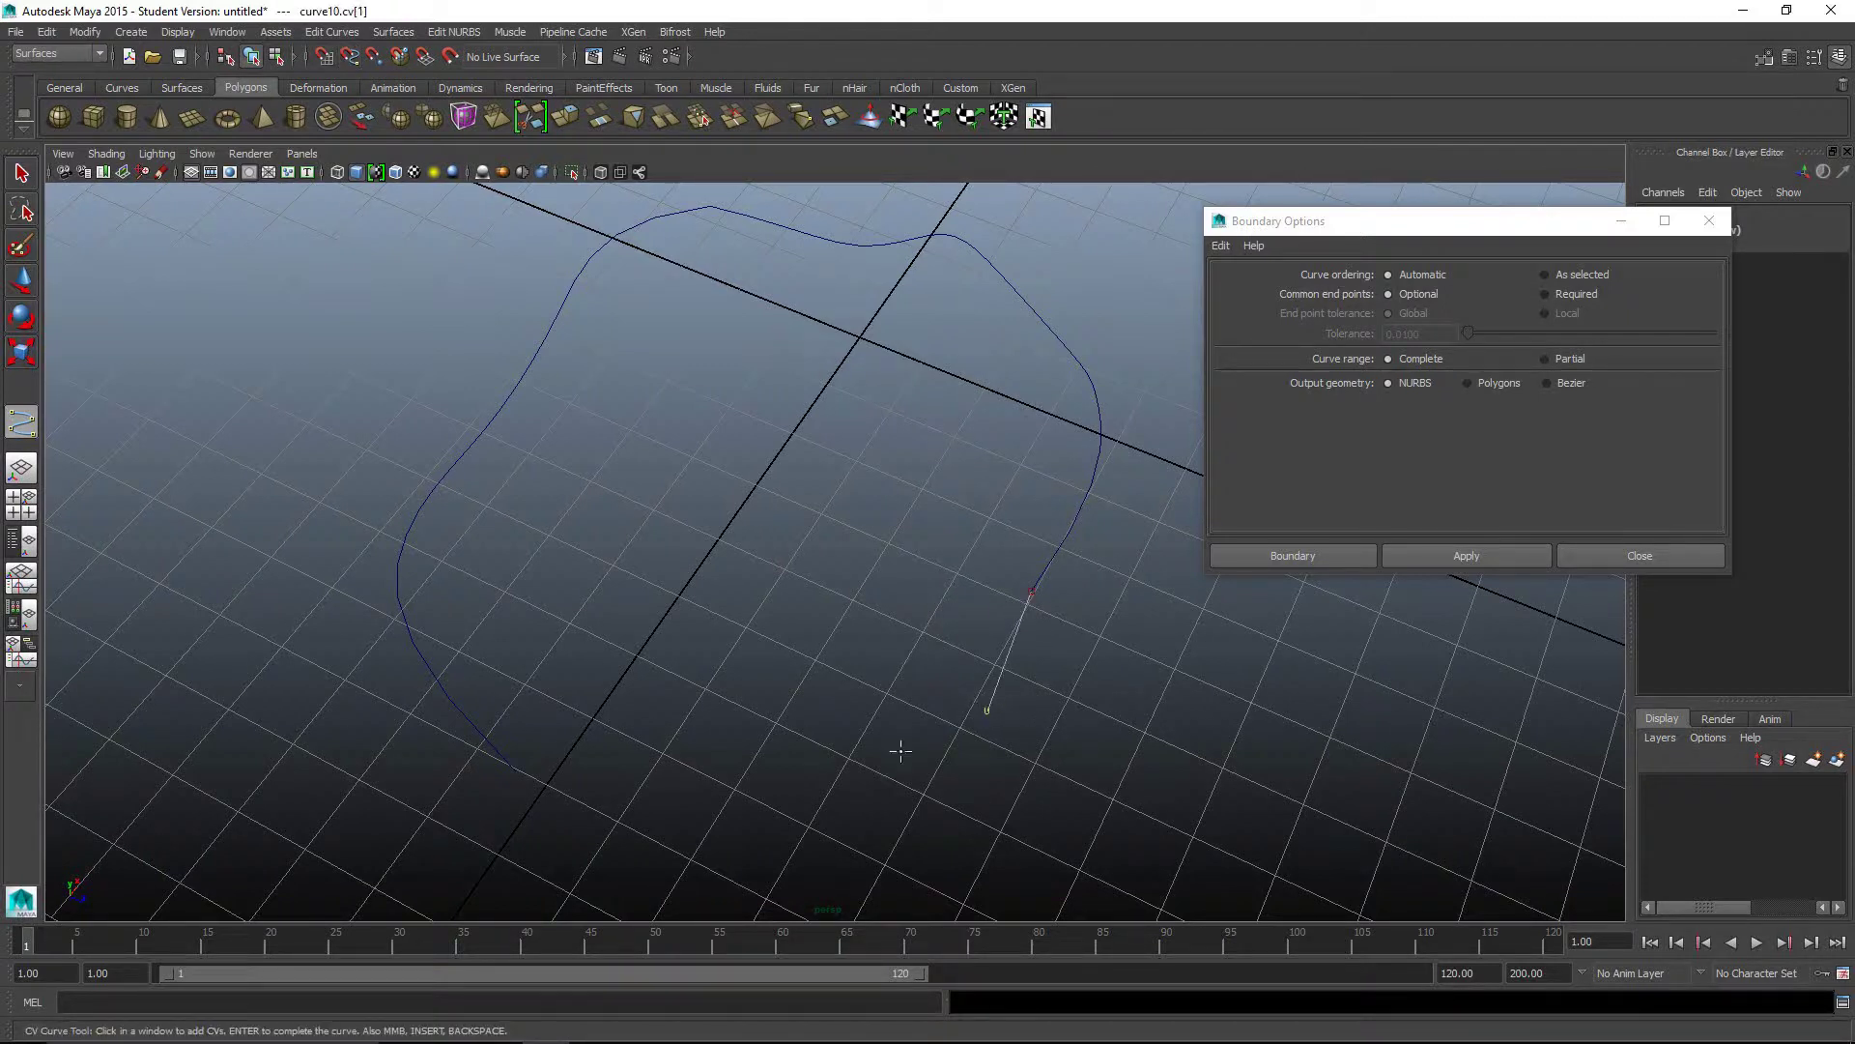
{"action": "left_click", "coordinate": [832, 760]}
{"action": "left_click", "coordinate": [684, 767]}
{"action": "left_click", "coordinate": [580, 773]}
{"action": "key", "text": "c"}
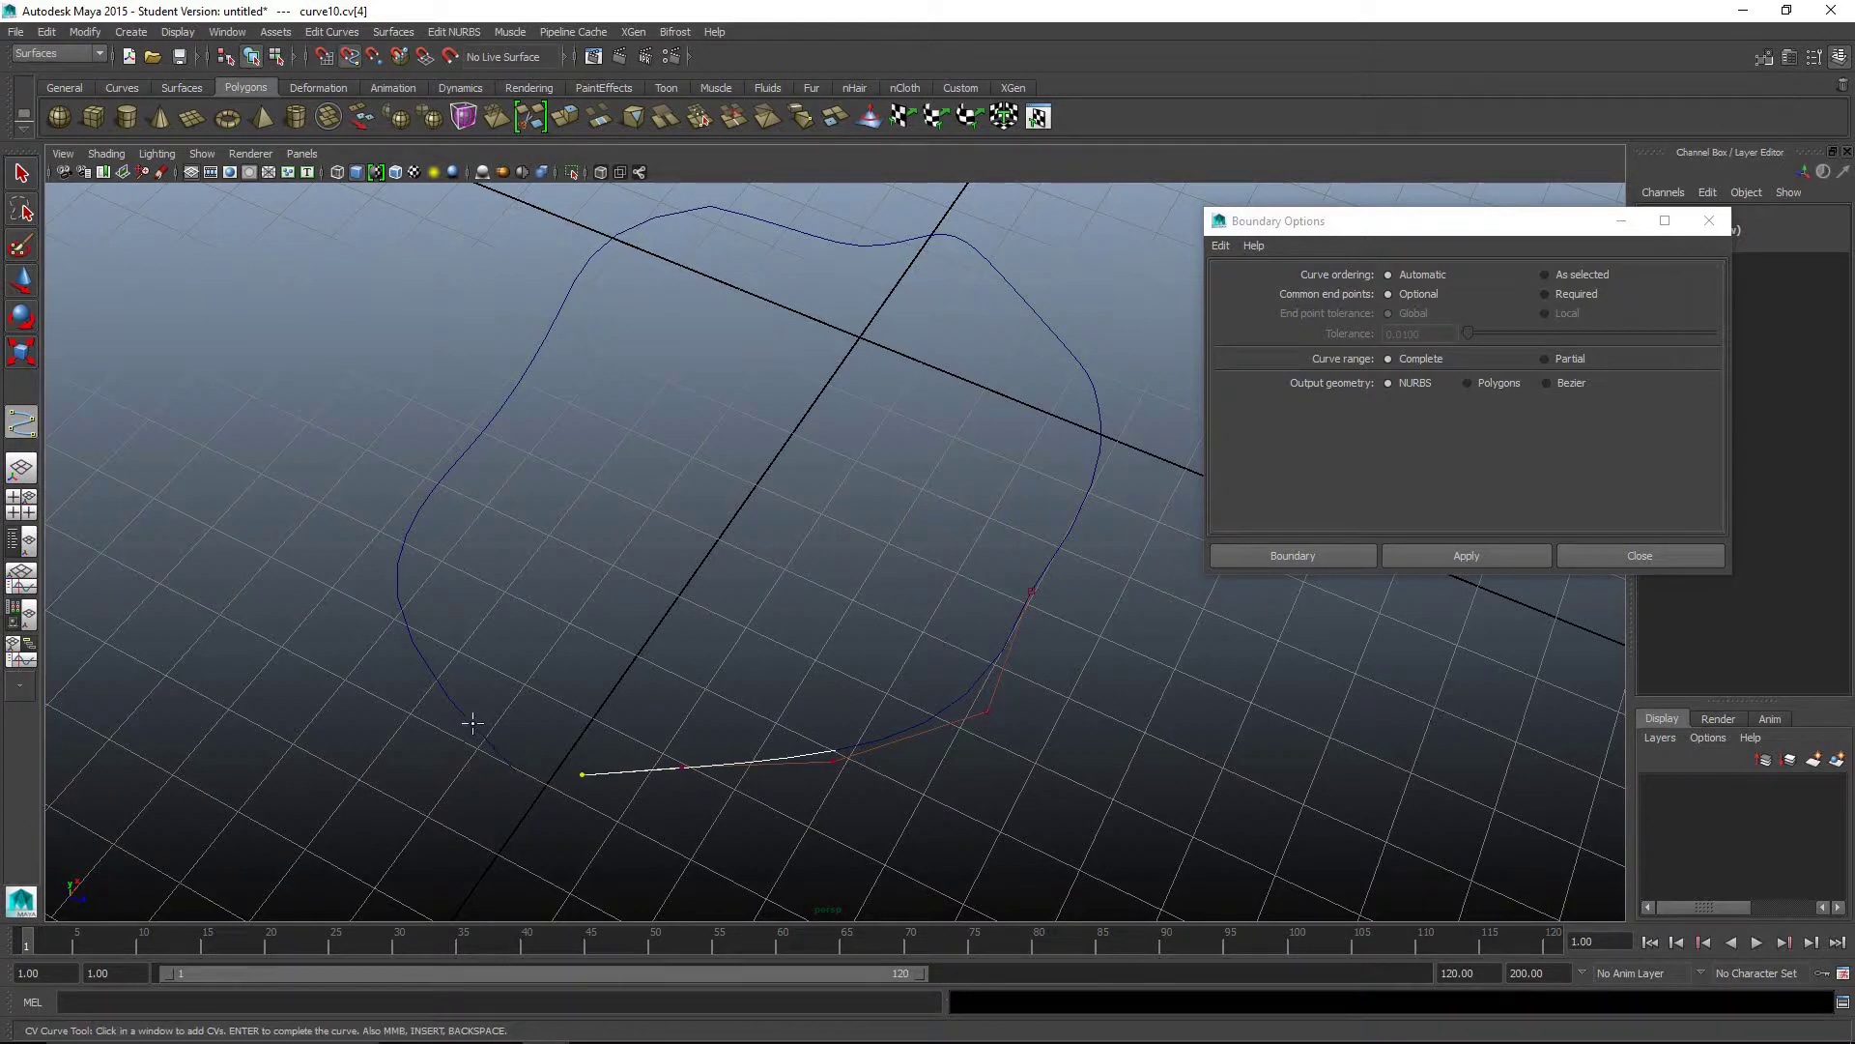
{"action": "left_click_drag", "start_coordinate": [471, 721], "coordinate": [519, 824]}
{"action": "key", "text": "Return"}
{"action": "key", "text": "q"}
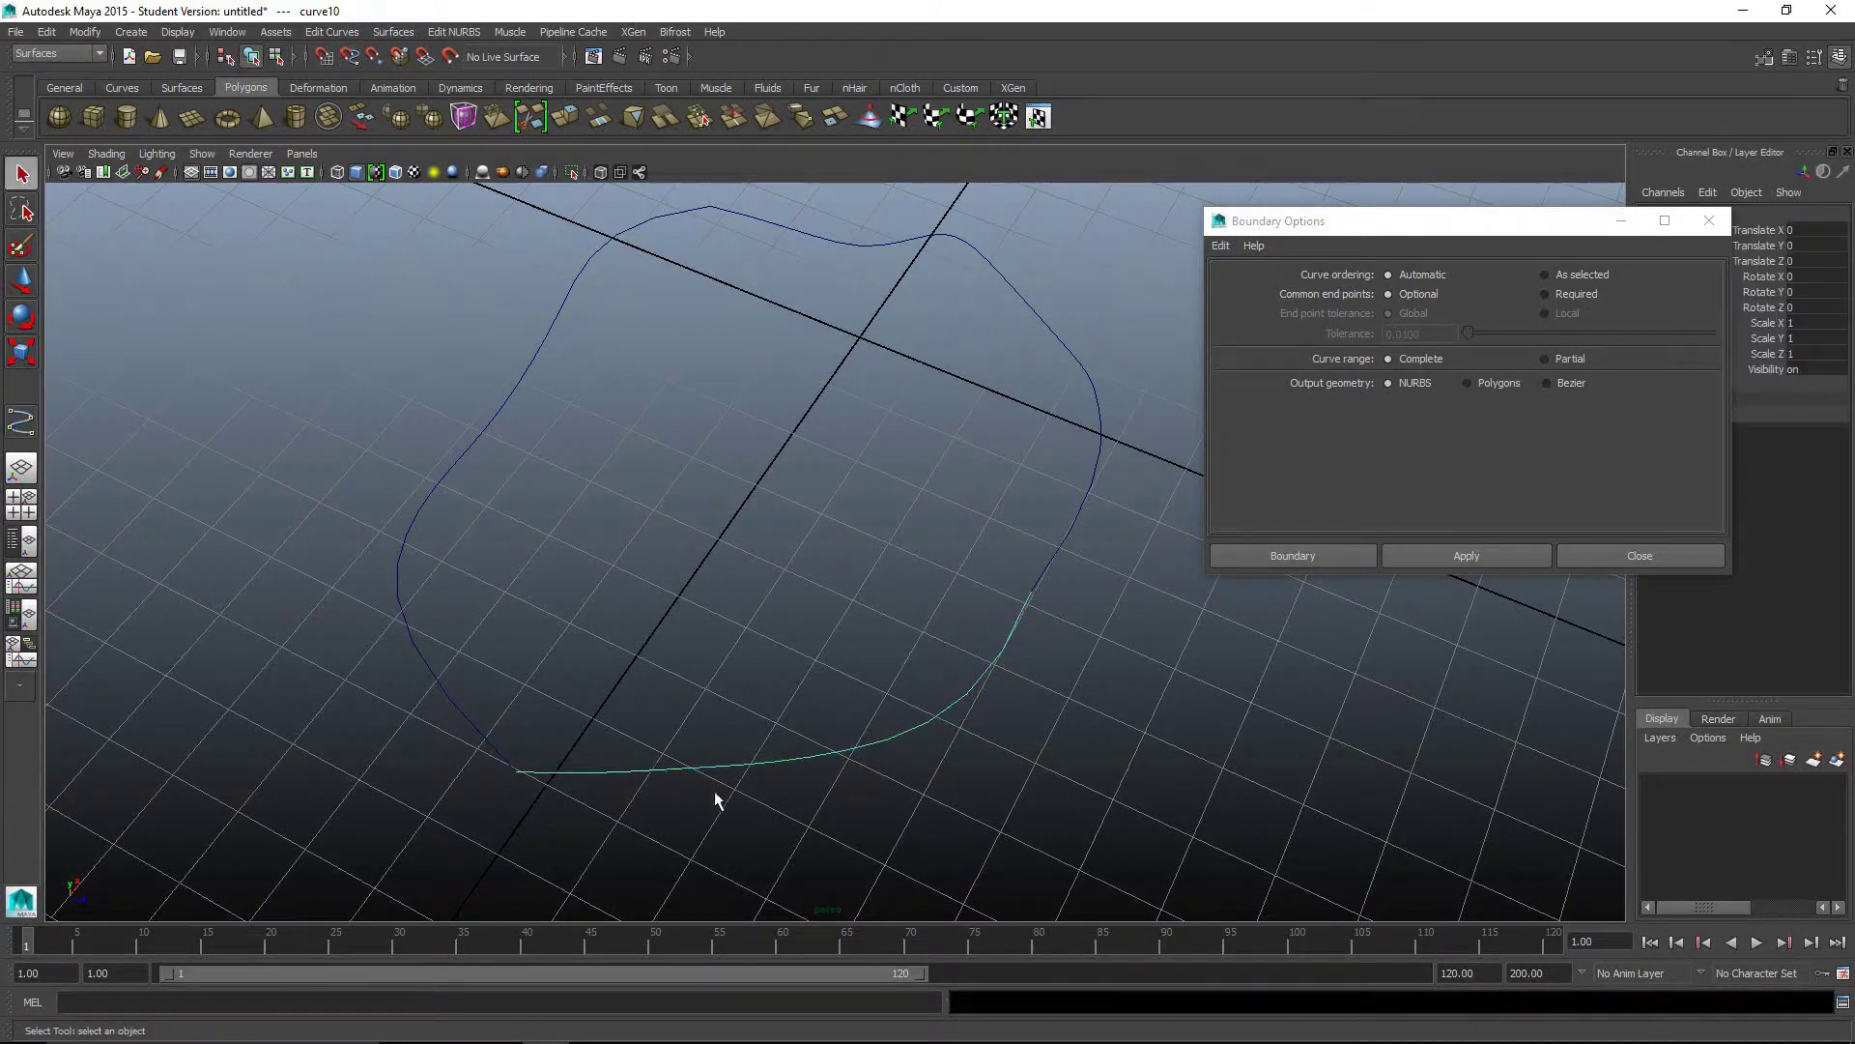
{"action": "scroll", "coordinate": [716, 791], "scroll_direction": "down", "scroll_amount": 3}
Step: Raise a control point on the third curve to lift it
{"action": "left_click_drag", "start_coordinate": [732, 781], "coordinate": [613, 653], "text": "alt"}
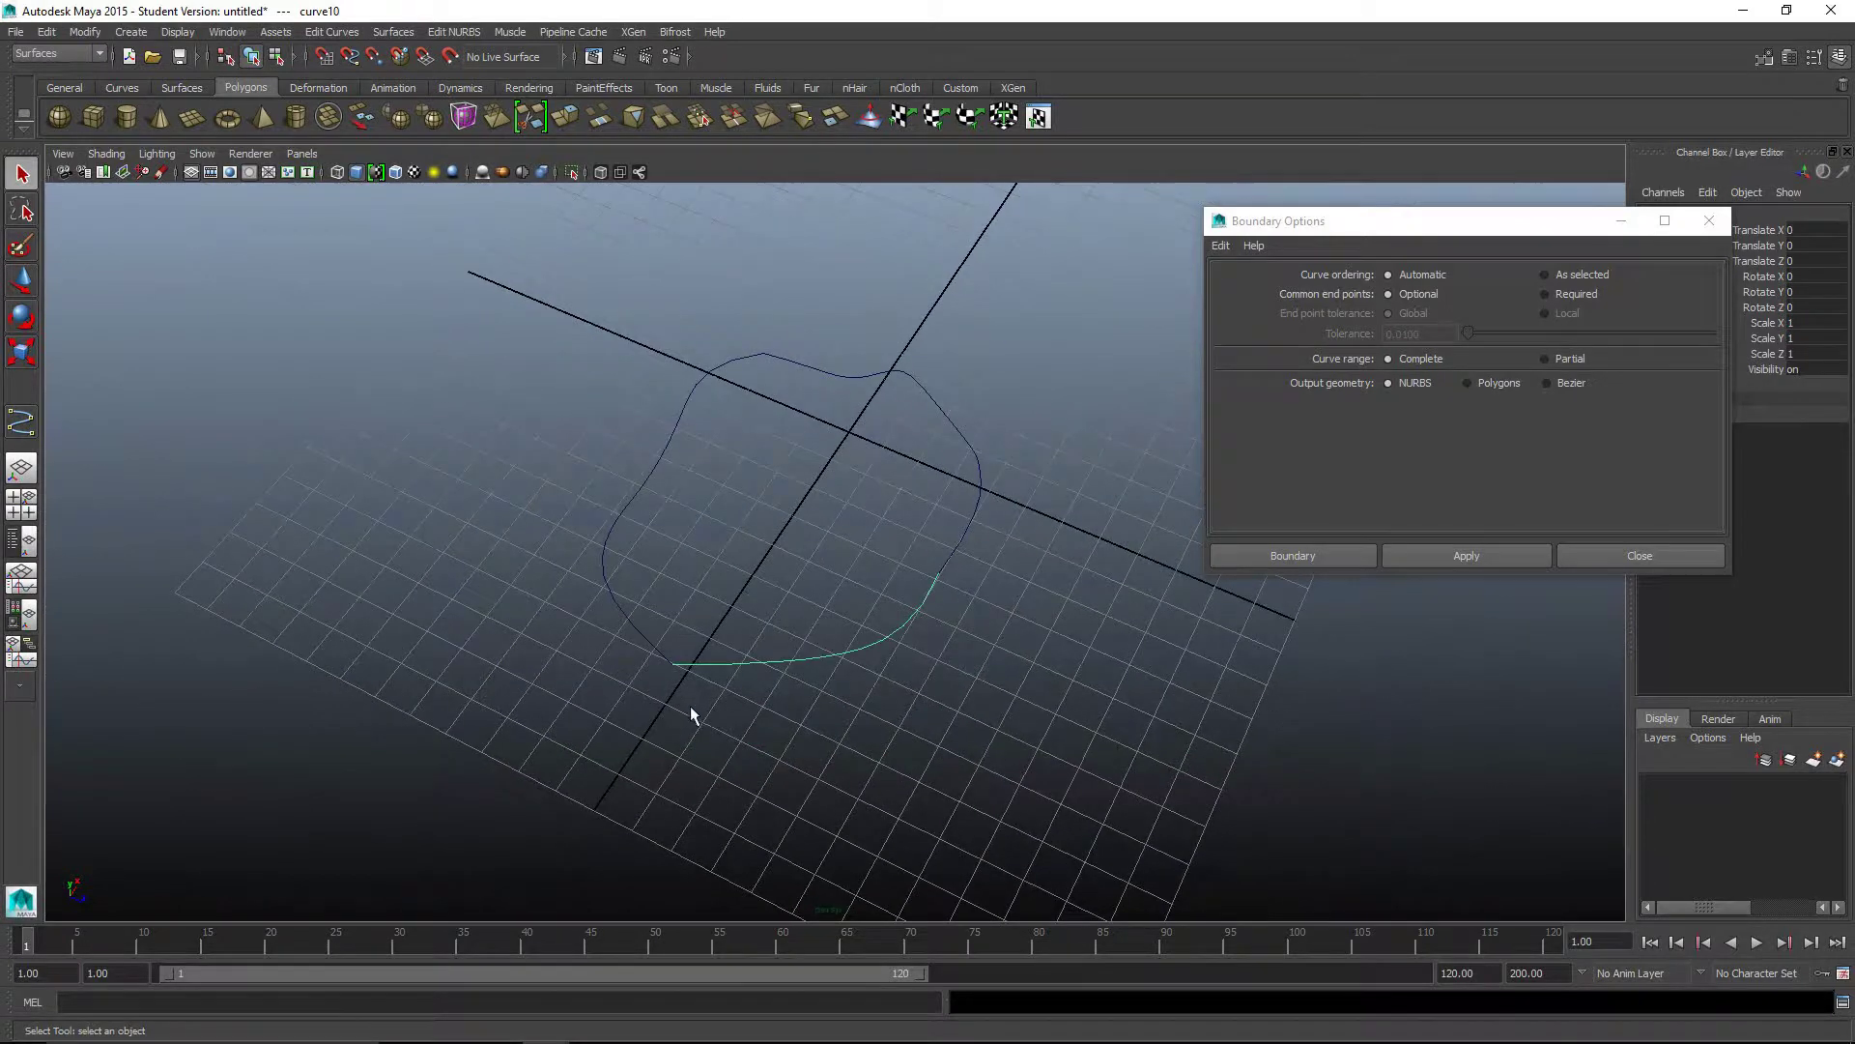
{"action": "left_click_drag", "start_coordinate": [690, 705], "coordinate": [750, 670], "text": "alt"}
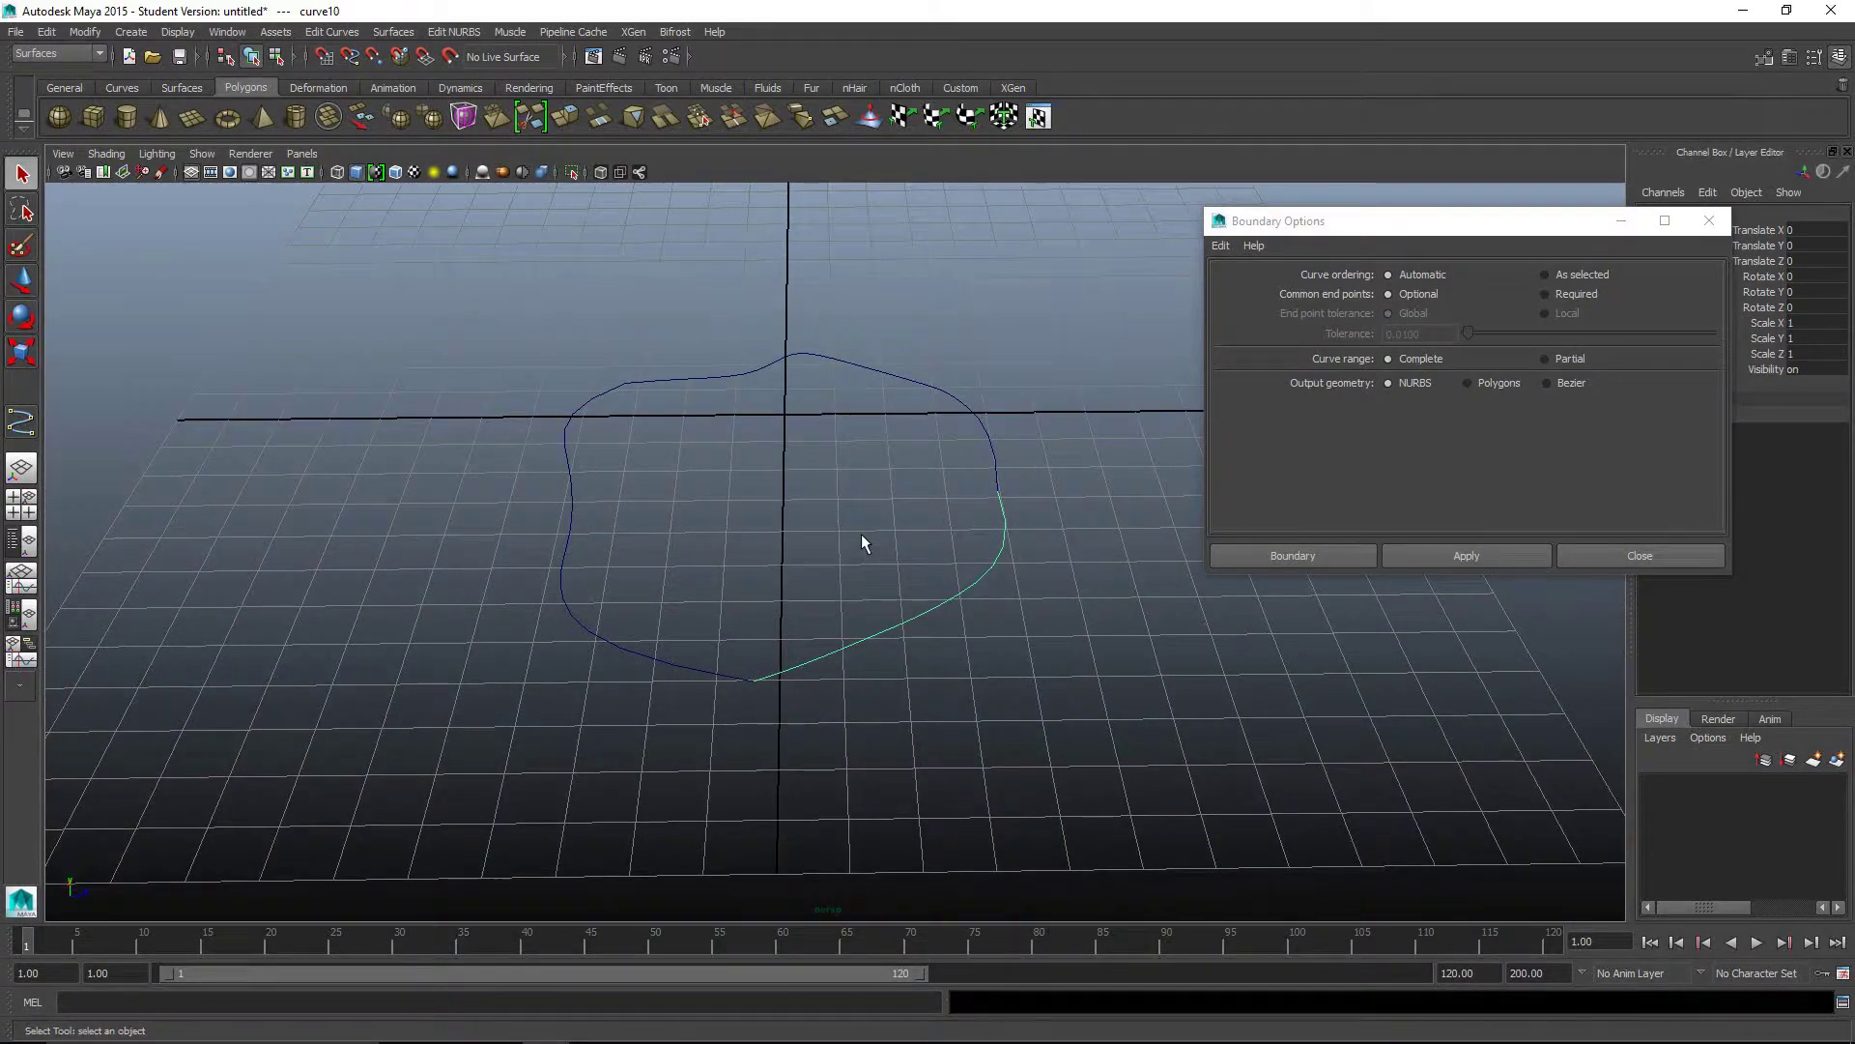
{"action": "mouse_move", "coordinate": [843, 574]}
{"action": "left_mouse_down", "text": "alt"}
{"action": "mouse_move", "coordinate": [829, 584]}
{"action": "mouse_move", "coordinate": [853, 612]}
{"action": "mouse_move", "coordinate": [837, 593]}
{"action": "left_mouse_up", "text": "alt"}
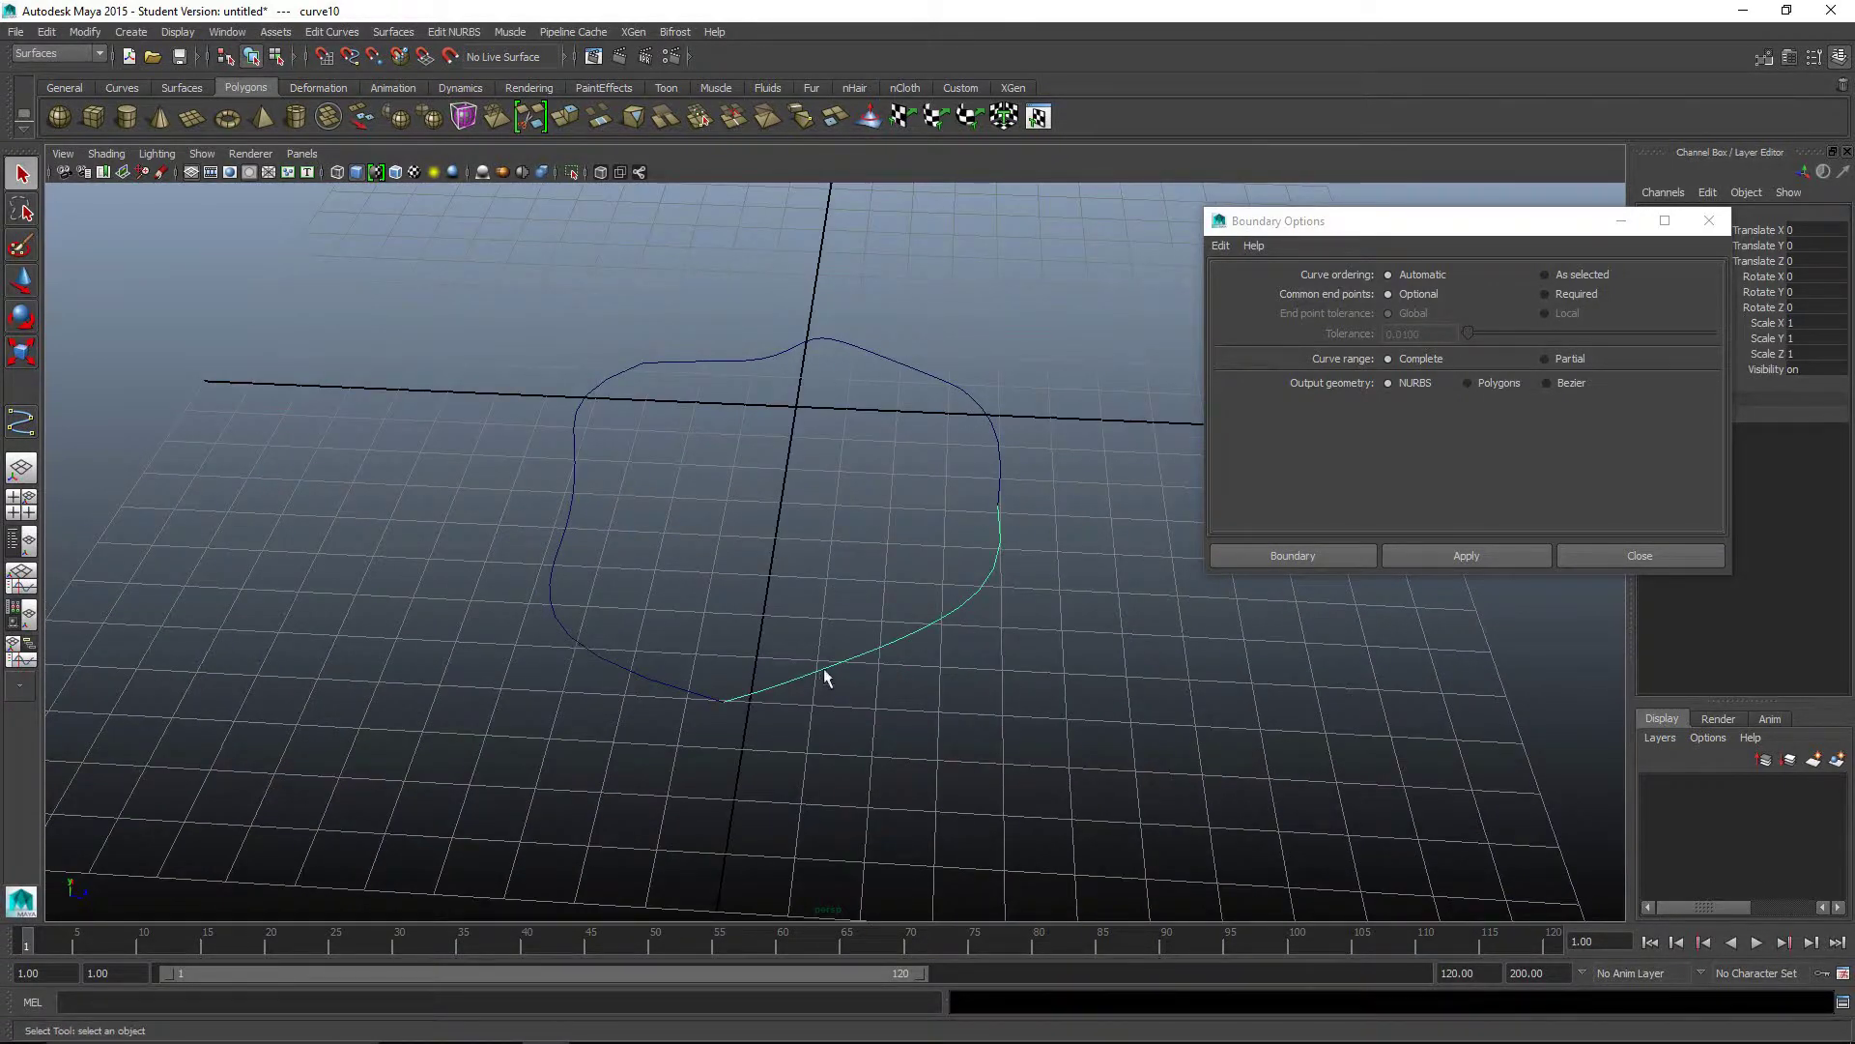
{"action": "right_click_drag", "start_coordinate": [829, 665], "coordinate": [756, 634]}
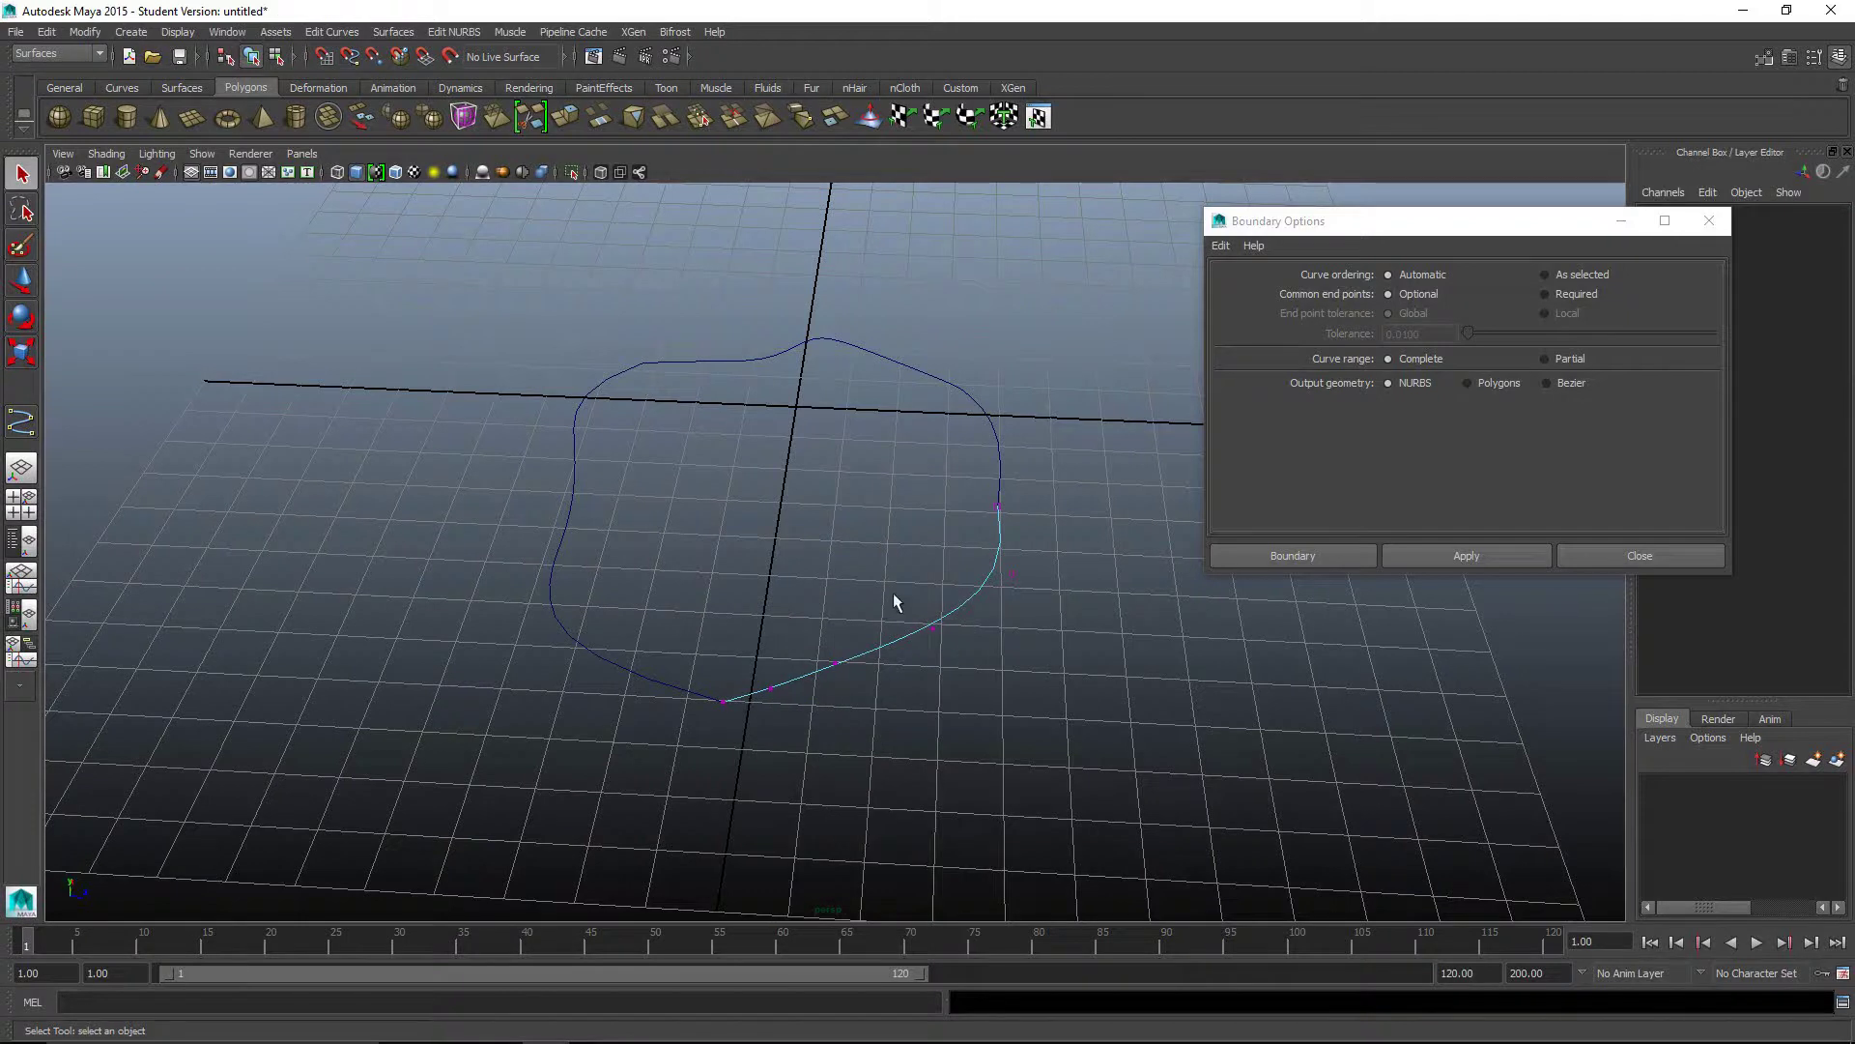
{"action": "left_click_drag", "start_coordinate": [893, 601], "coordinate": [970, 653]}
{"action": "key", "text": "w"}
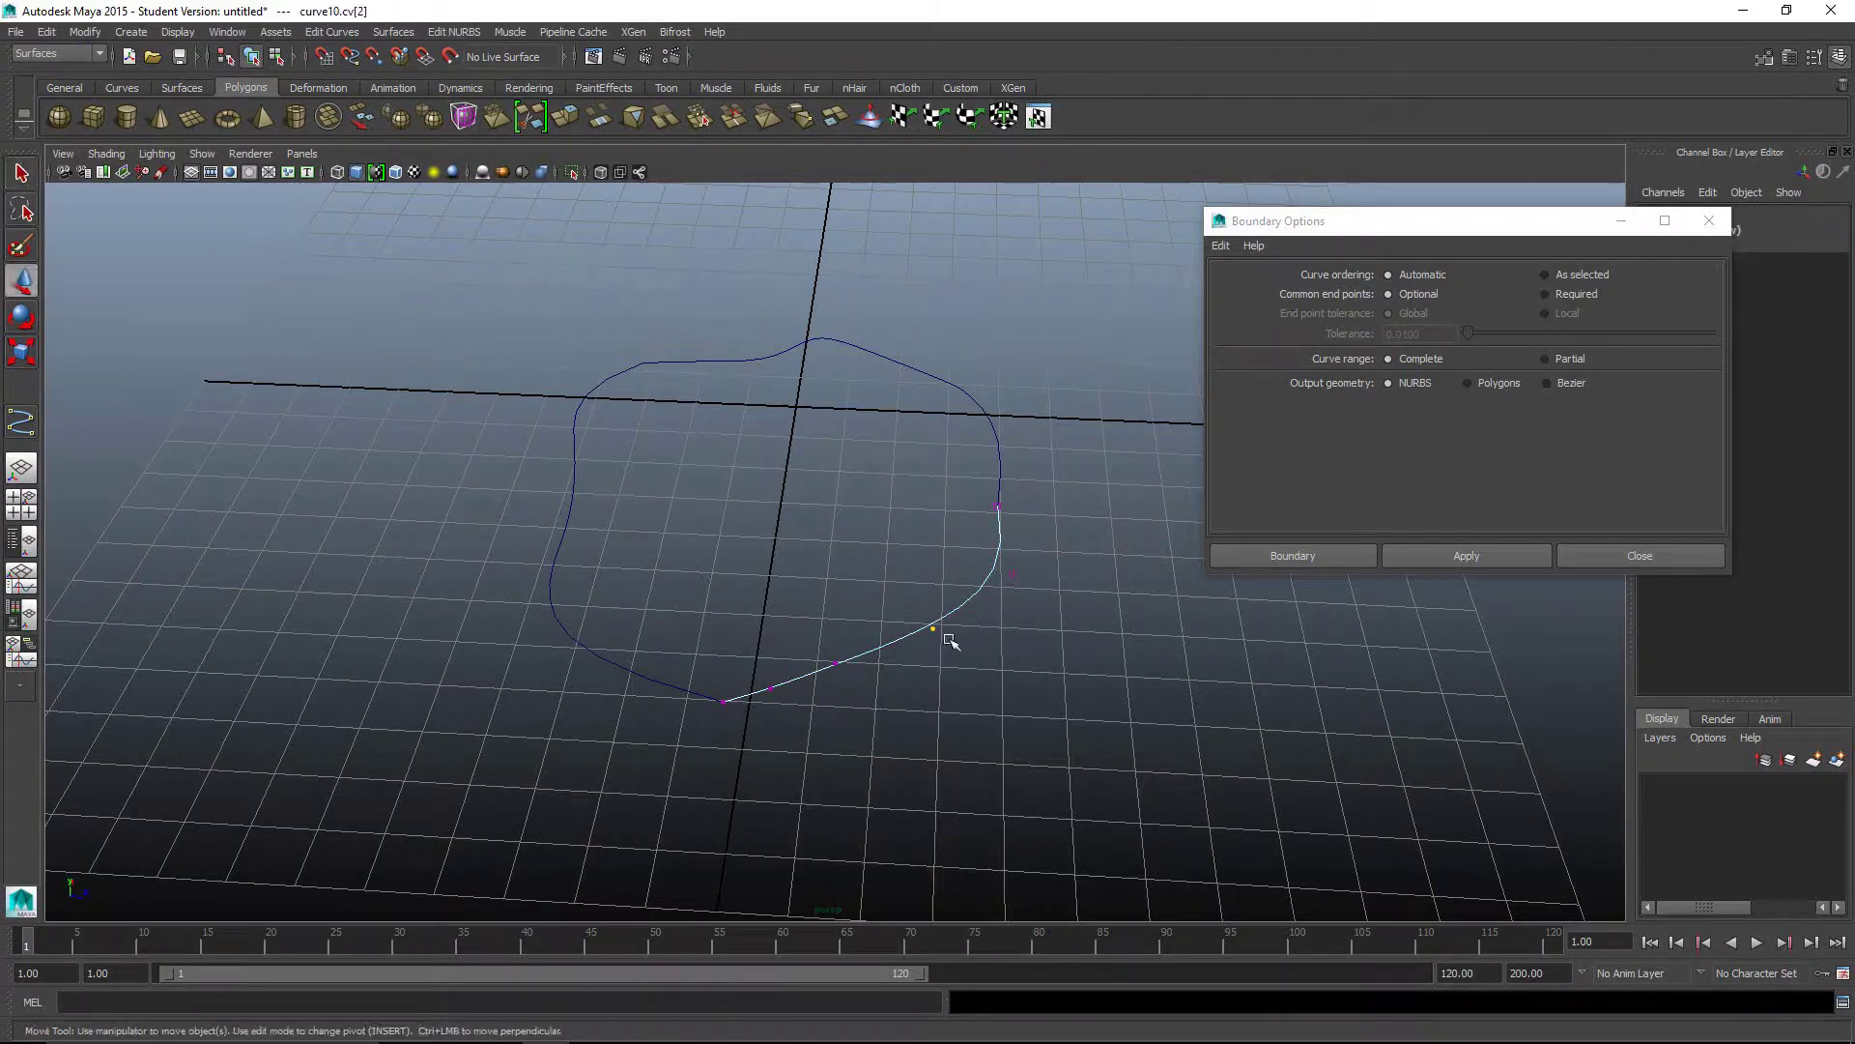
{"action": "left_click_drag", "start_coordinate": [936, 572], "coordinate": [929, 506]}
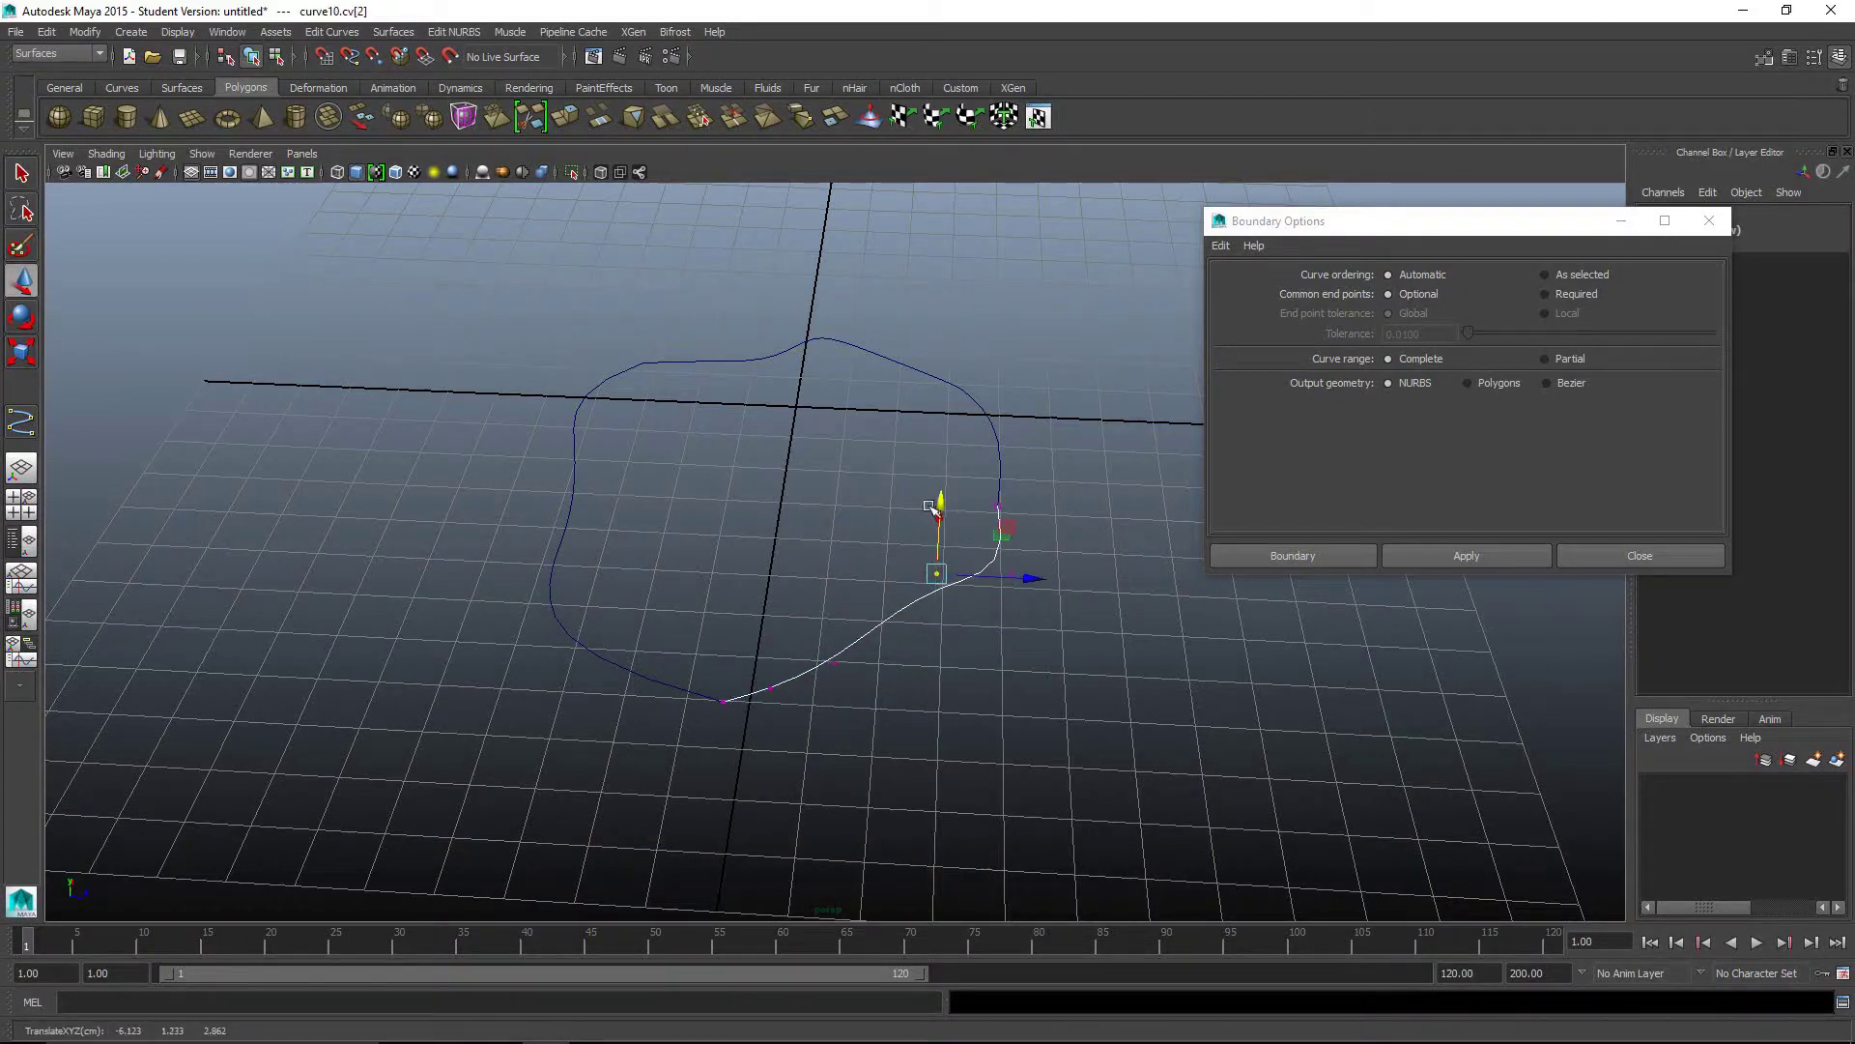
Step: Reshape the first and second curves by moving their control points up and down
{"action": "left_click", "coordinate": [593, 390]}
{"action": "right_click_drag", "start_coordinate": [592, 388], "coordinate": [508, 395]}
{"action": "left_click", "coordinate": [578, 404]}
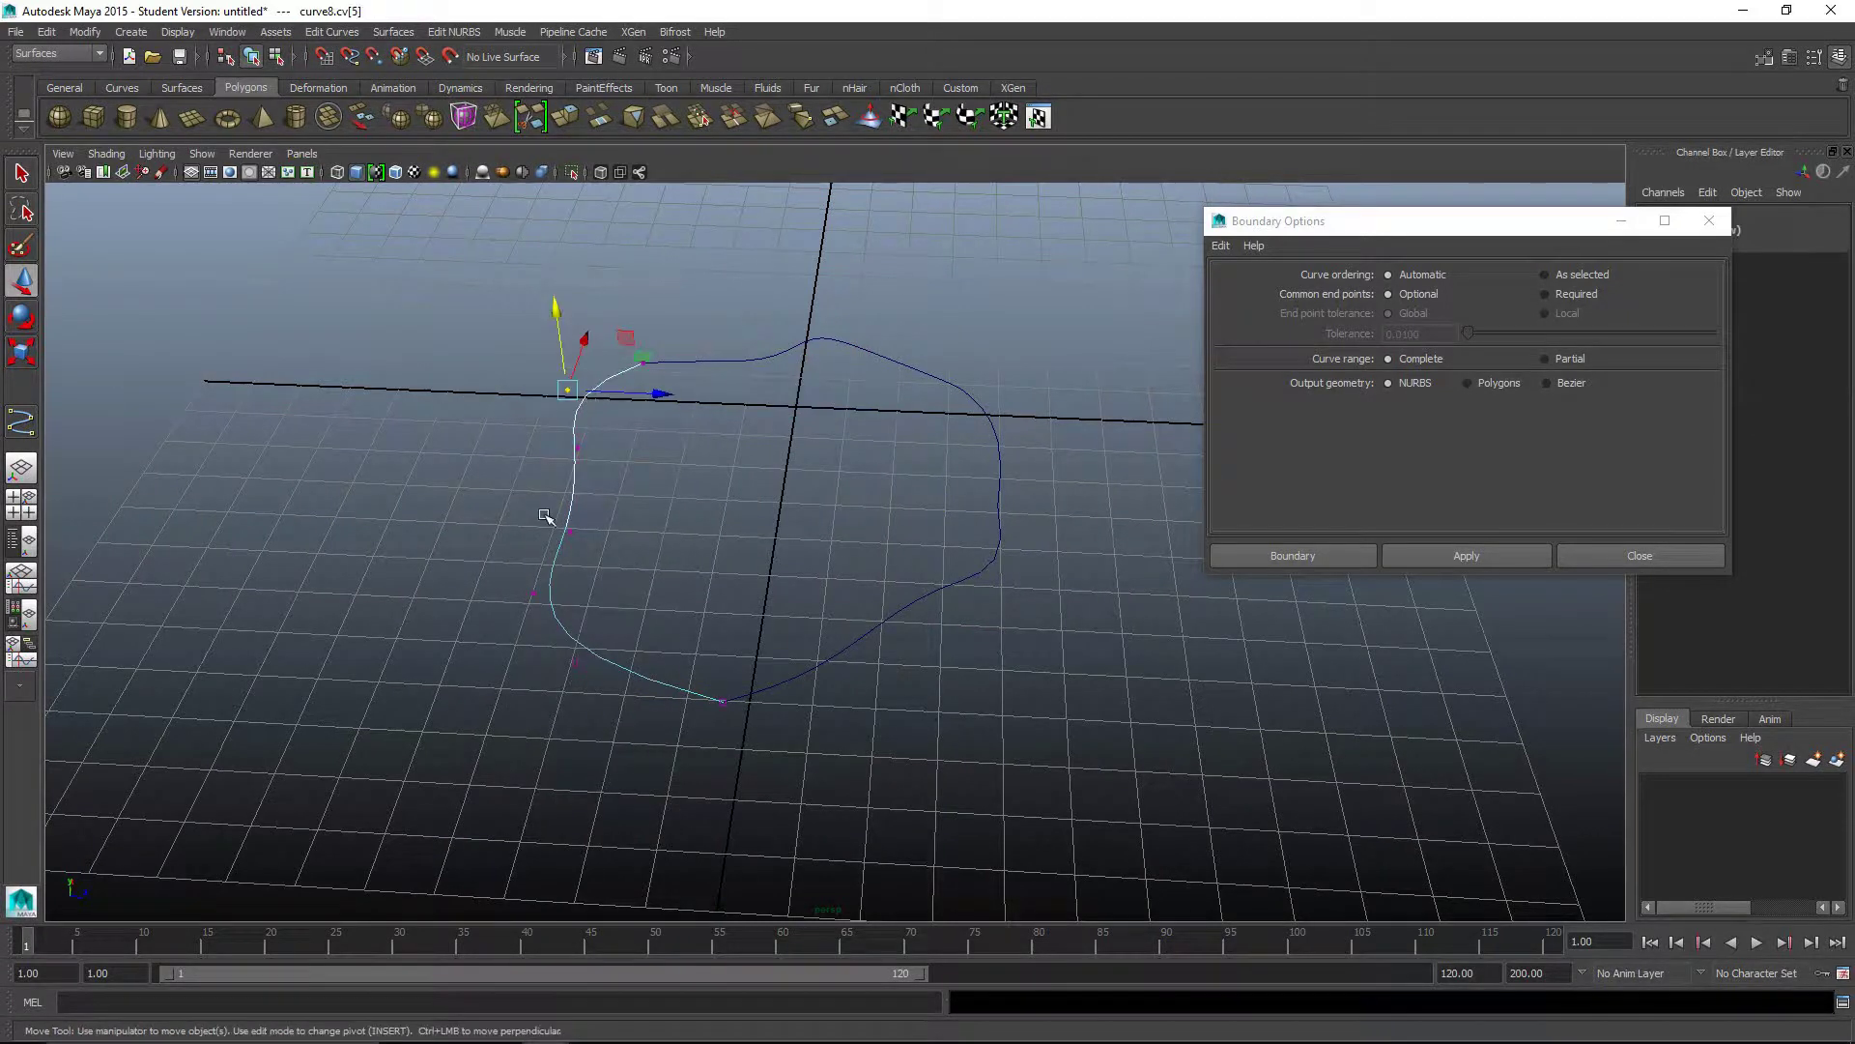
{"action": "left_click", "coordinate": [586, 541]}
{"action": "left_click_drag", "start_coordinate": [591, 544], "coordinate": [580, 463]}
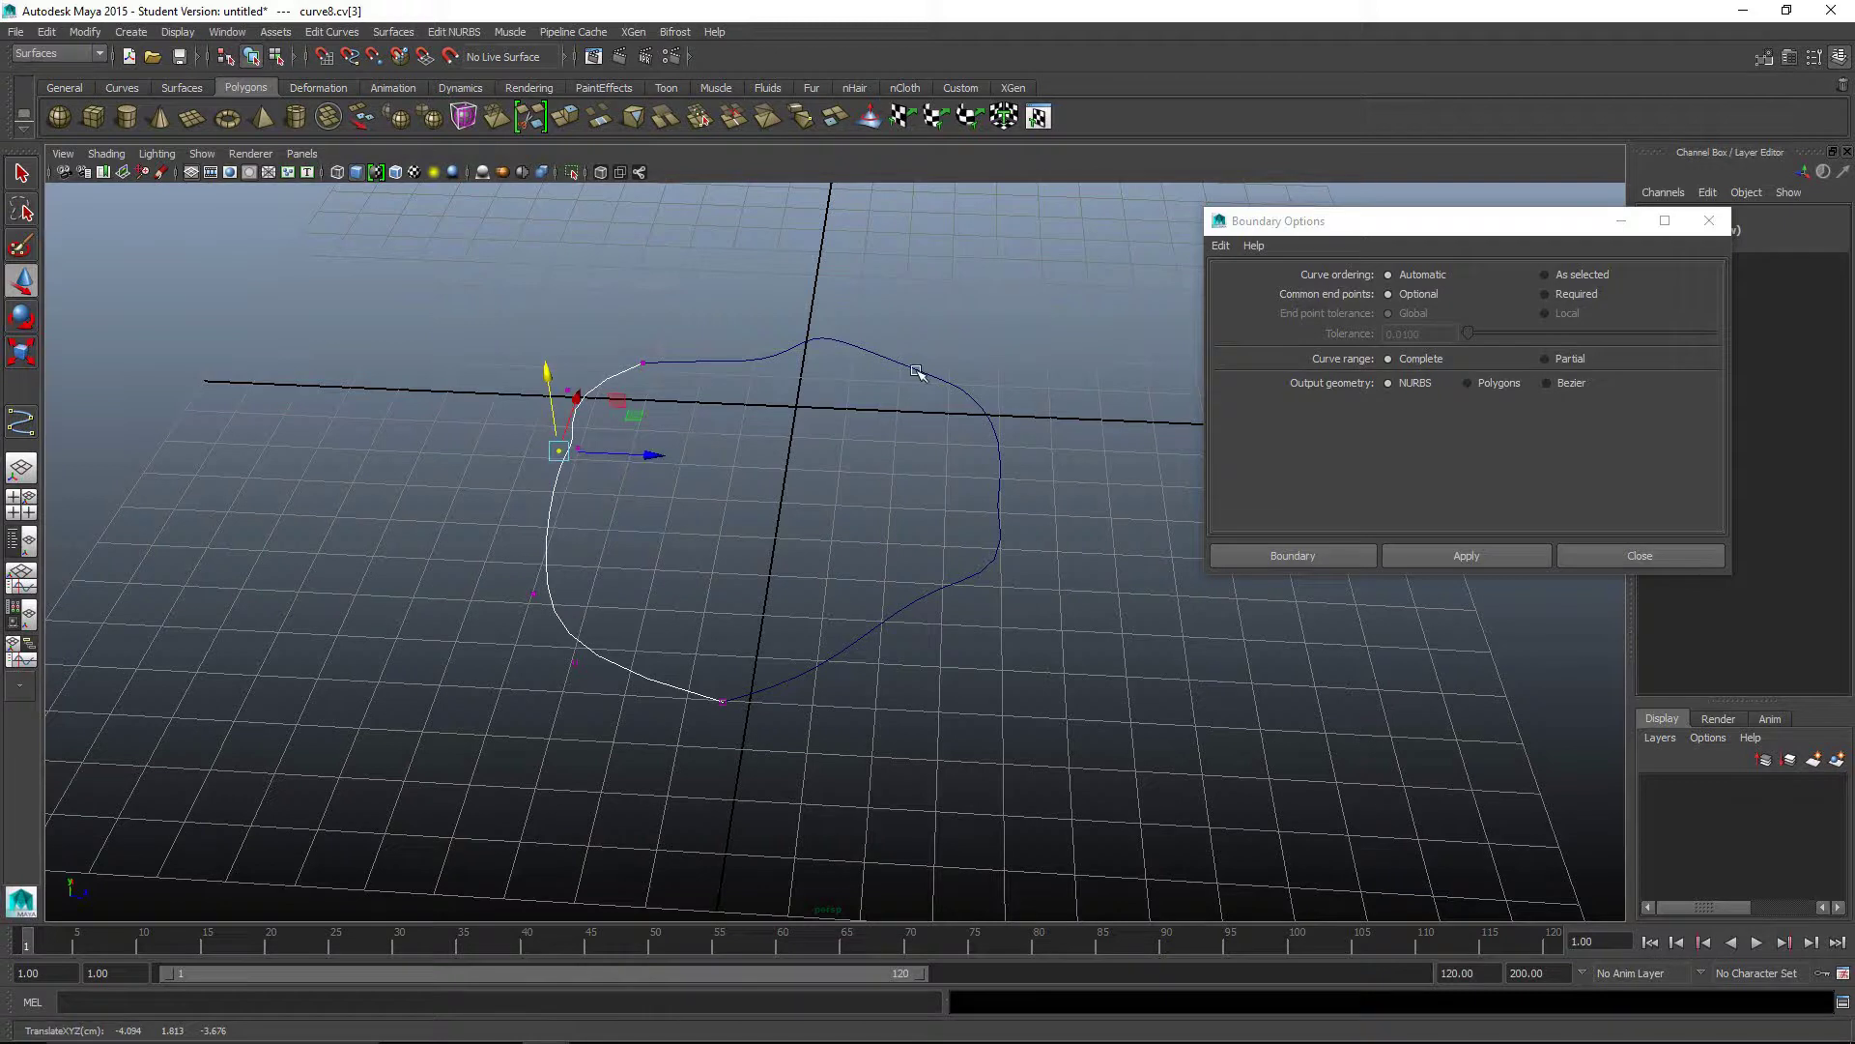
{"action": "right_click_drag", "start_coordinate": [943, 380], "coordinate": [855, 384]}
{"action": "left_click", "coordinate": [860, 348]}
{"action": "left_click_drag", "start_coordinate": [860, 280], "coordinate": [906, 436]}
{"action": "scroll", "coordinate": [971, 609], "scroll_direction": "down", "scroll_amount": 2}
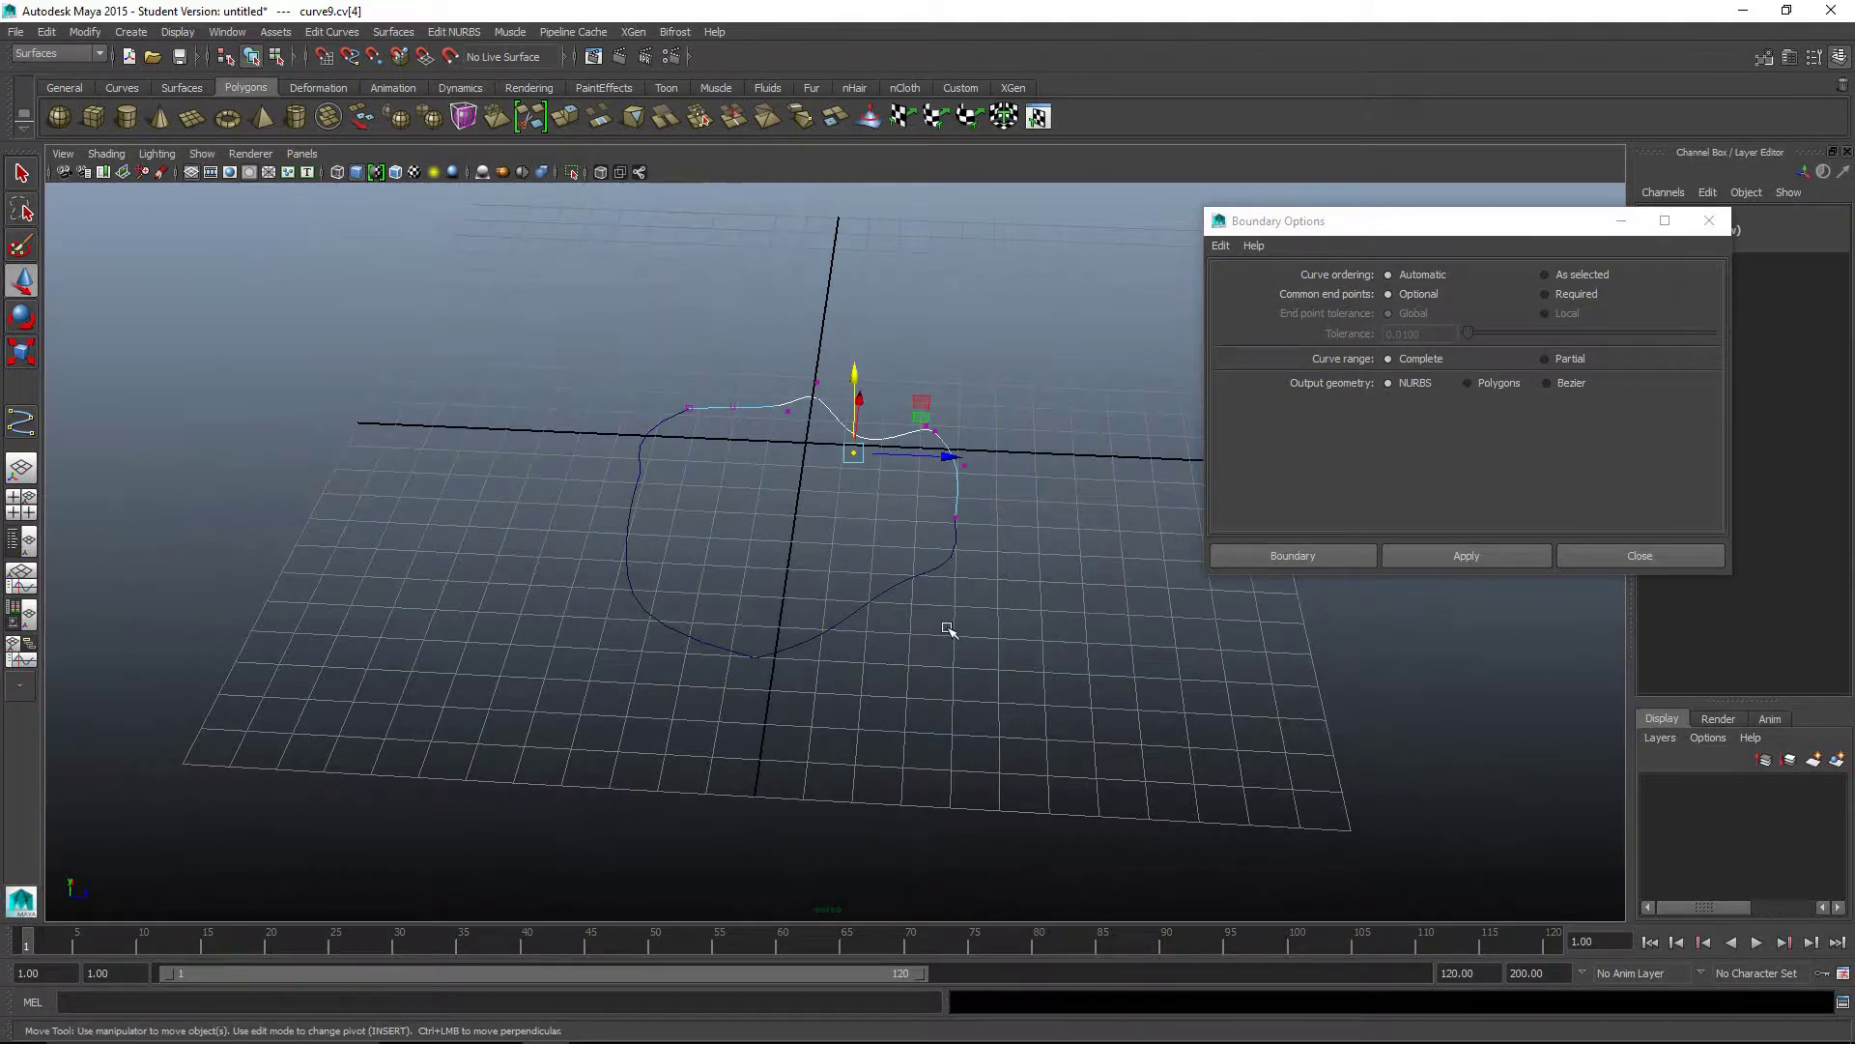
Step: Hide the viewport grid and select the lower-right curve piece
{"action": "left_click", "coordinate": [191, 173]}
{"action": "left_click", "coordinate": [27, 174]}
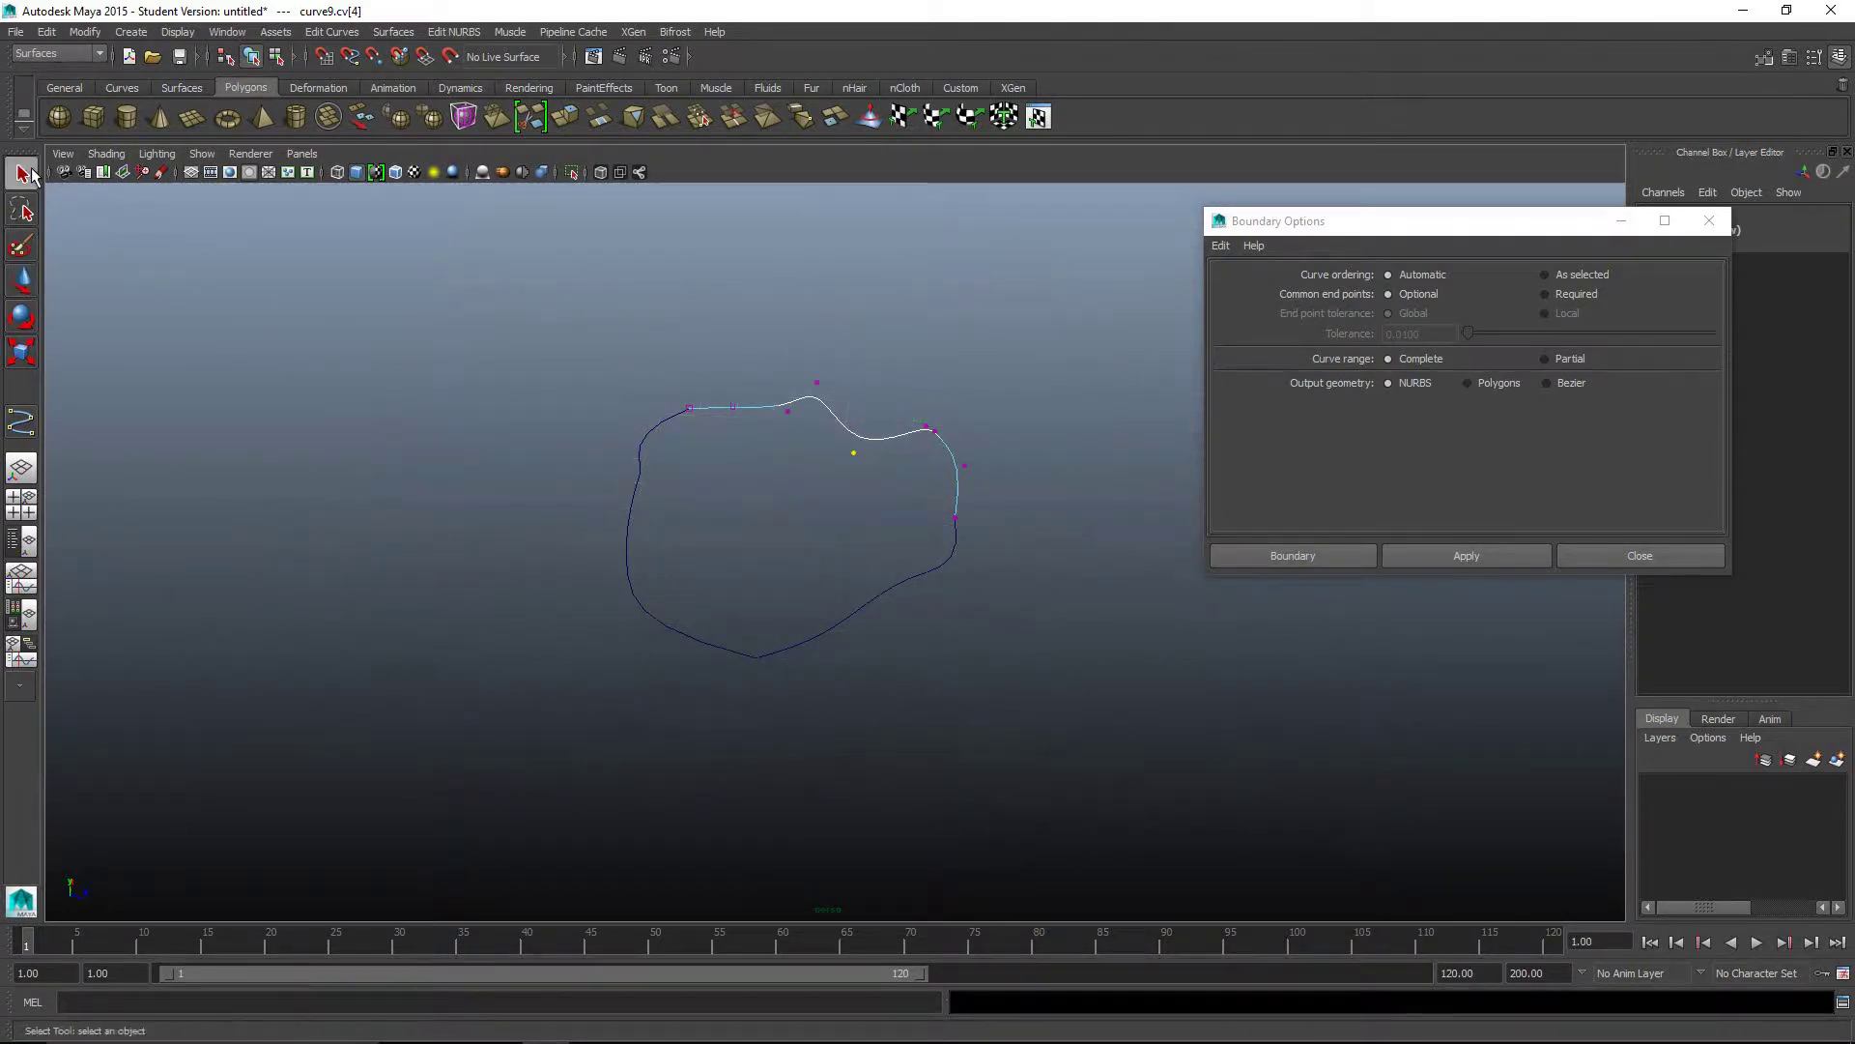
{"action": "left_click", "coordinate": [842, 622]}
{"action": "left_click_drag", "start_coordinate": [864, 645], "coordinate": [898, 666], "text": "alt"}
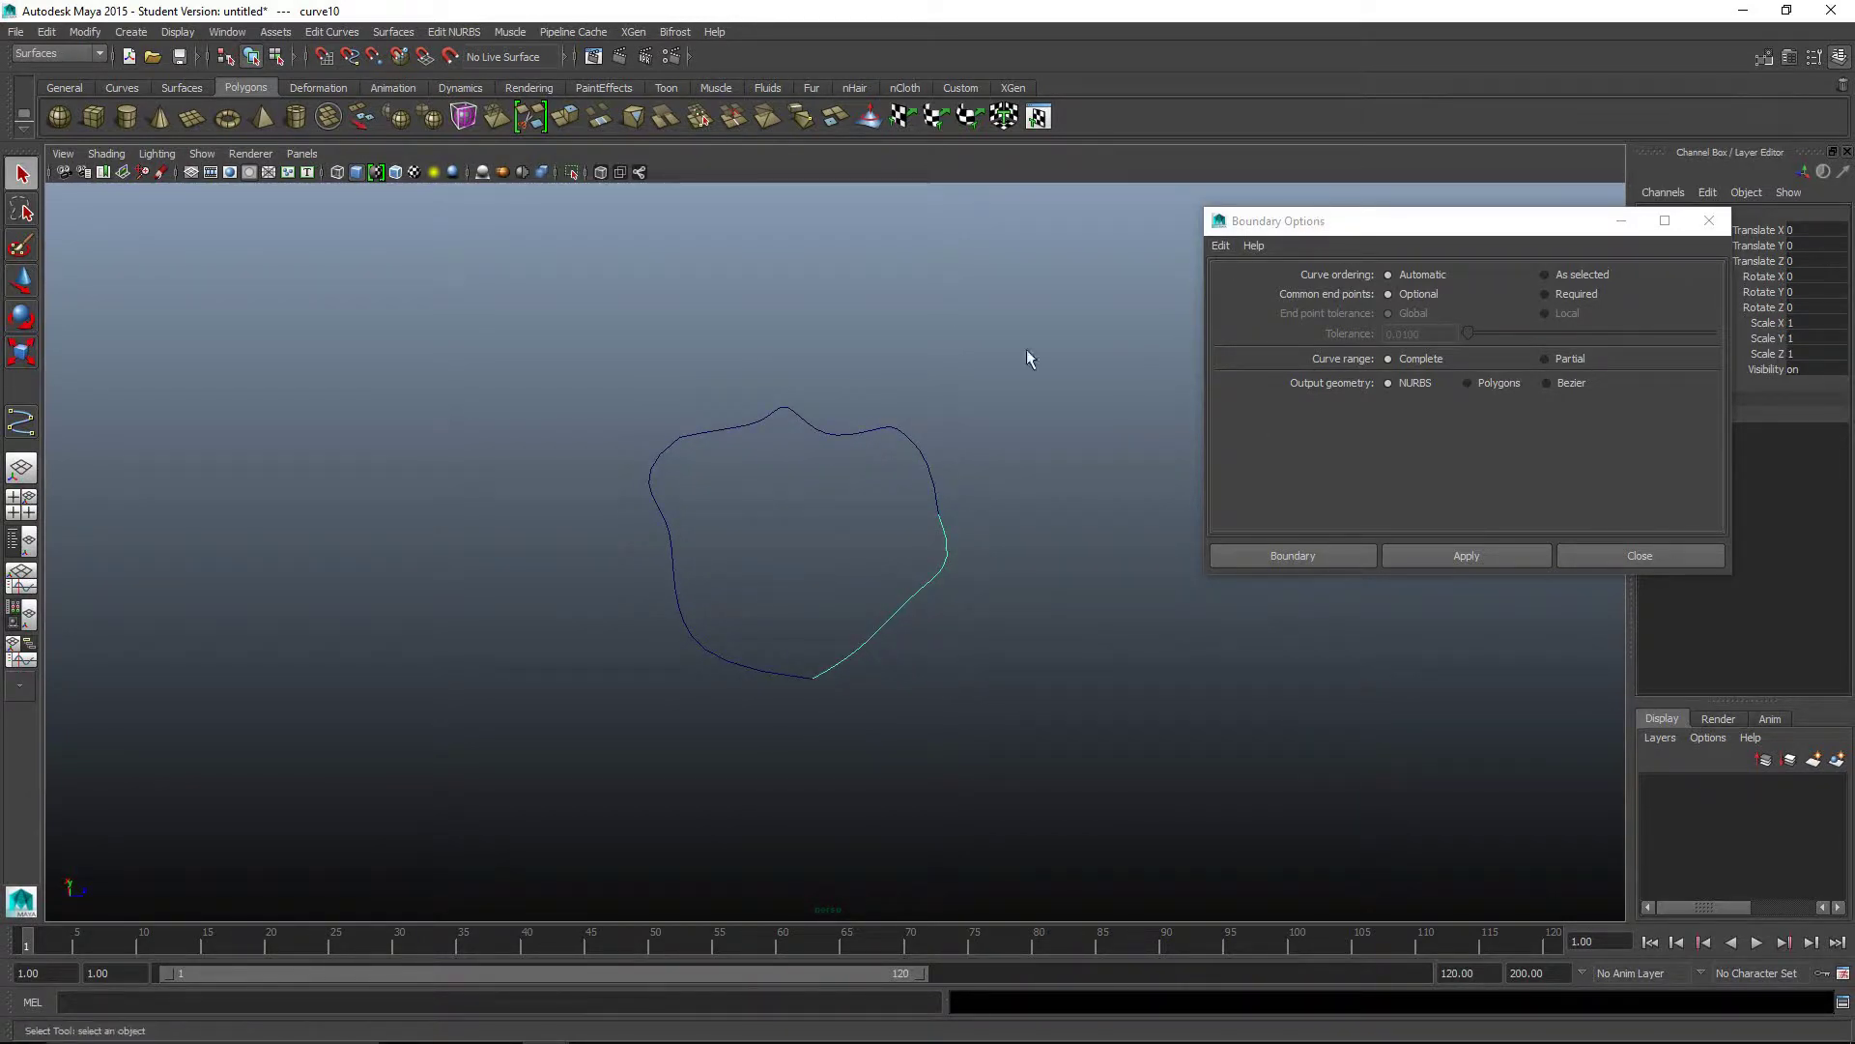
Step: Marquee-select all curve pieces and build boundarySurface1 with Boundary
{"action": "left_click_drag", "start_coordinate": [516, 338], "coordinate": [1032, 729]}
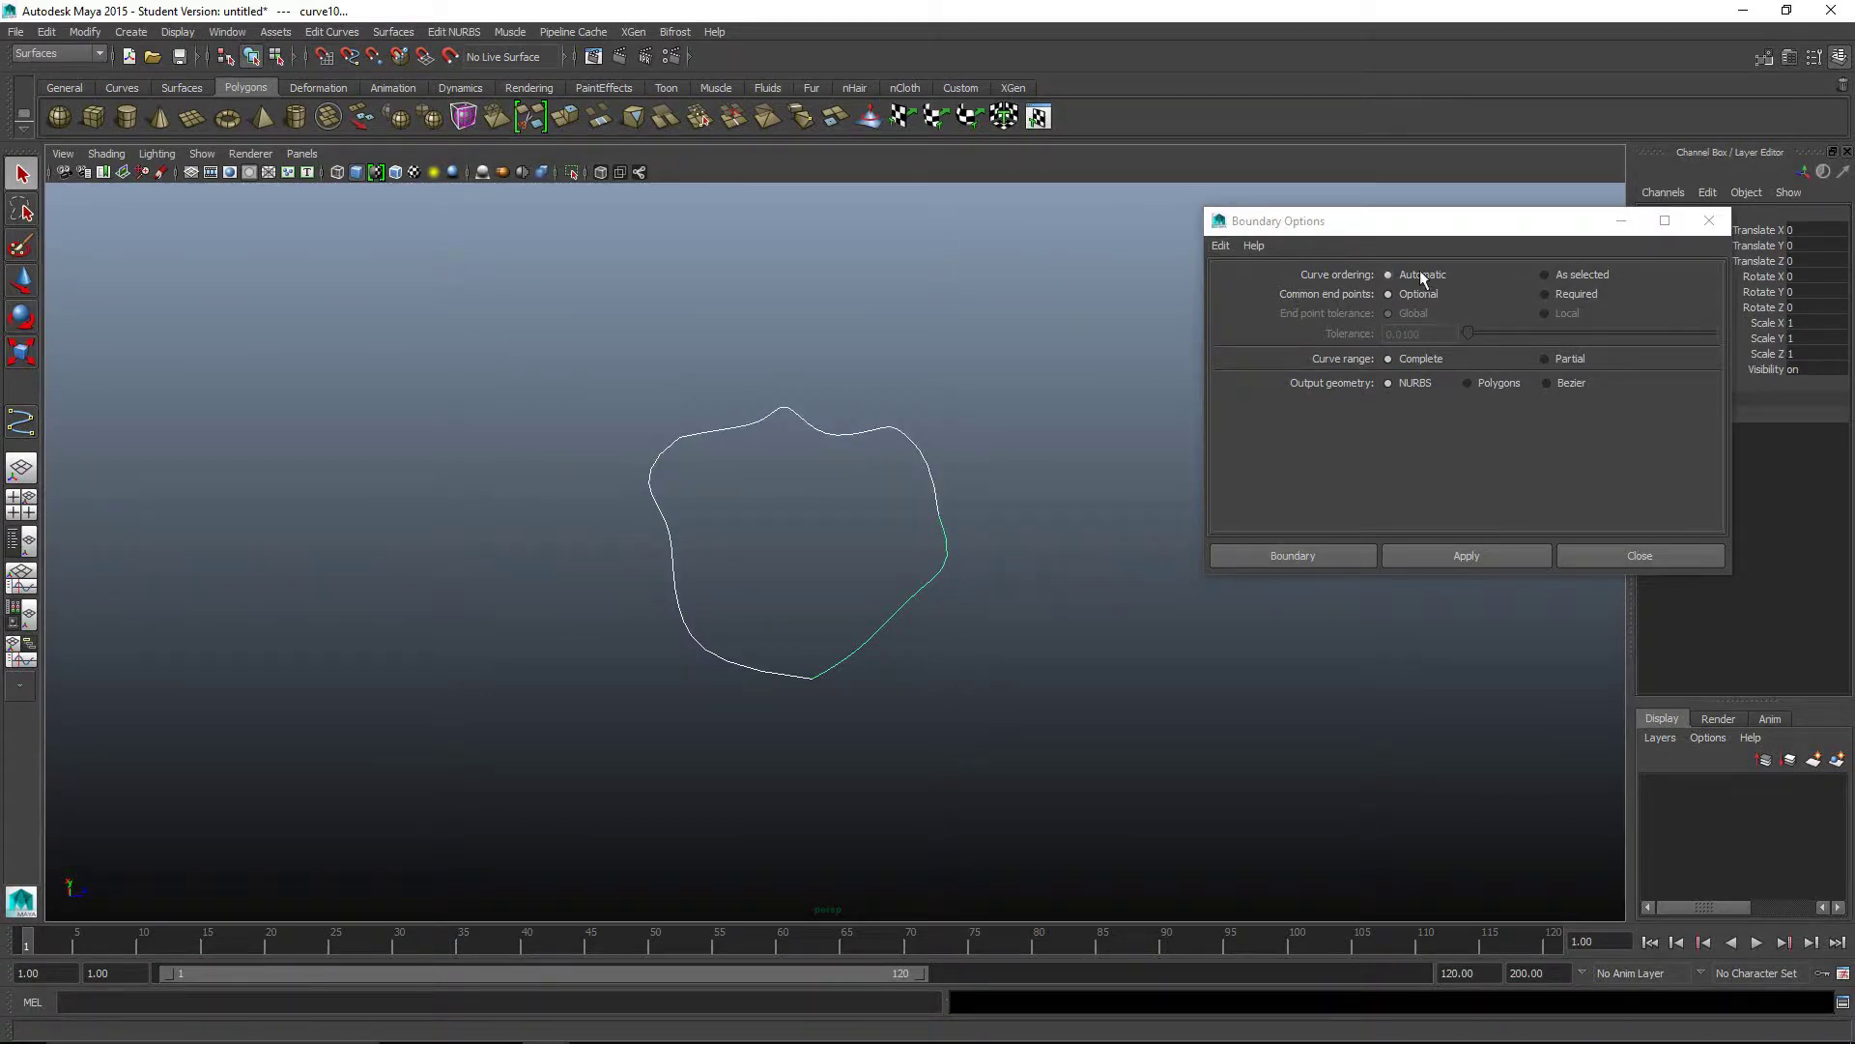
{"action": "left_click", "coordinate": [1302, 555]}
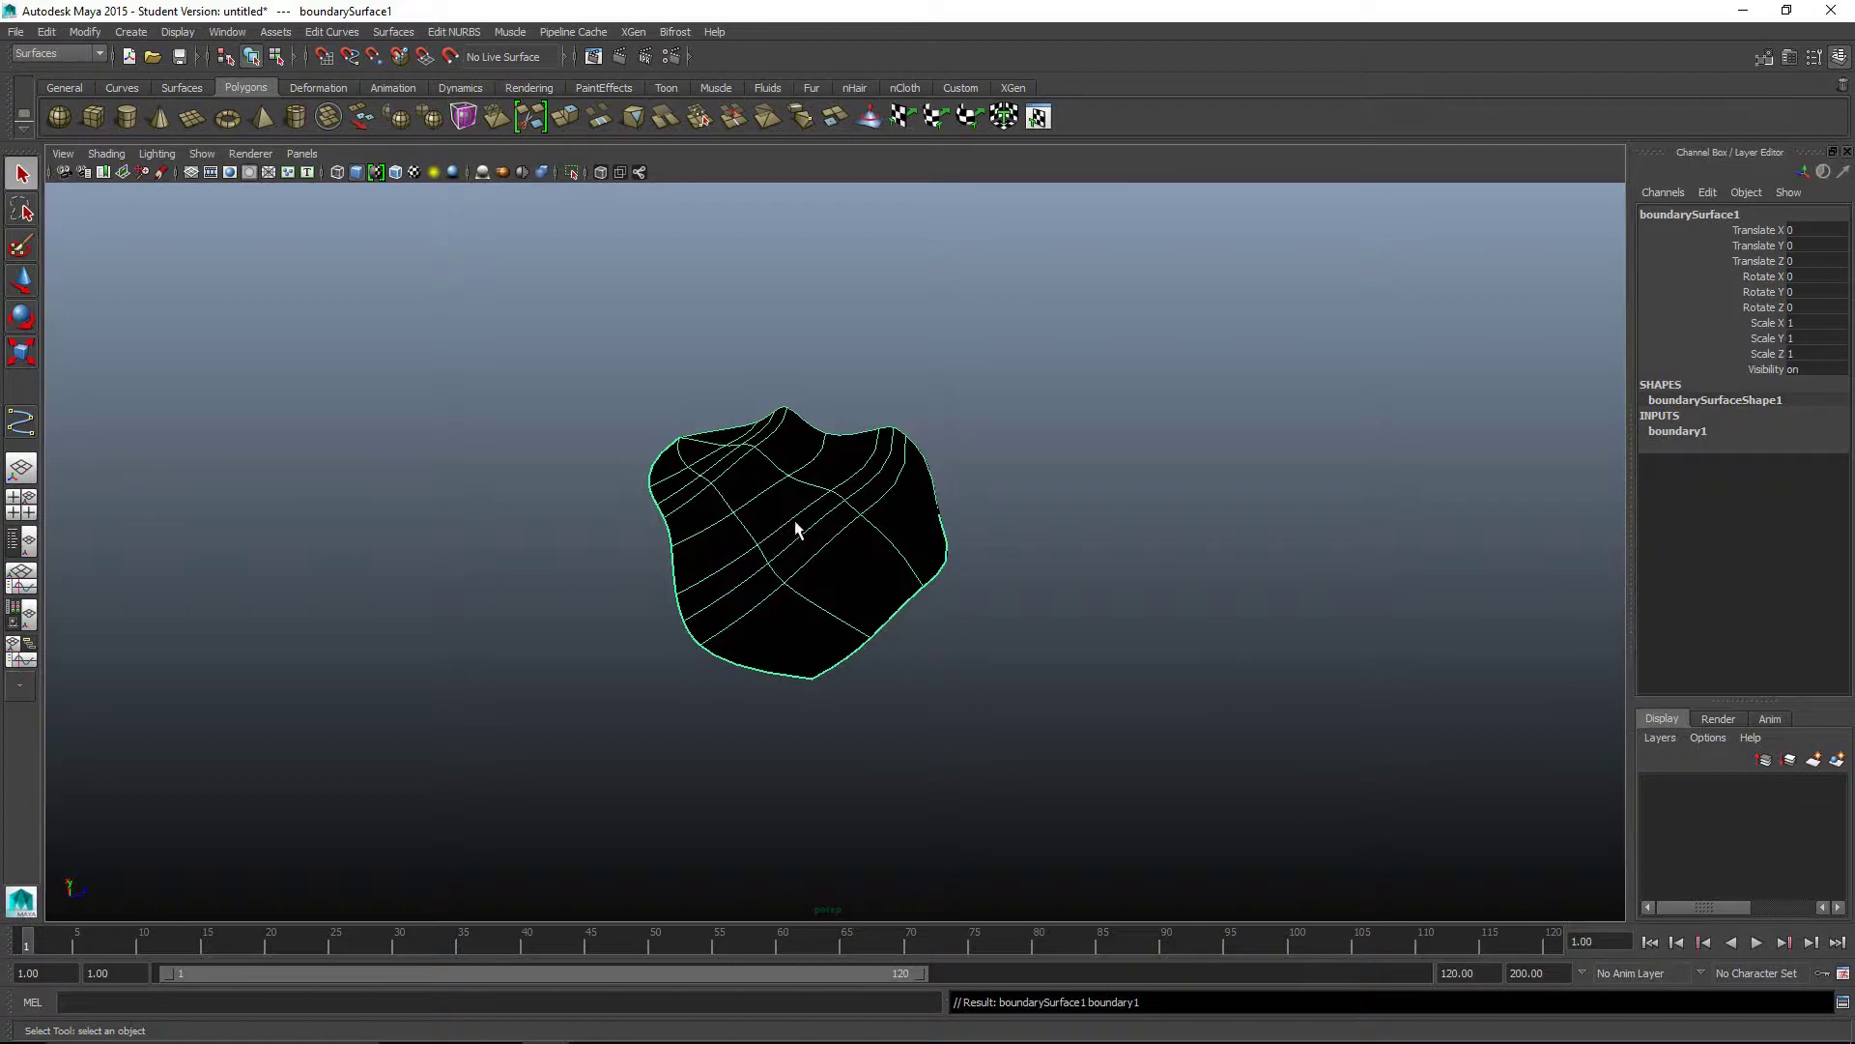
{"action": "left_click", "coordinate": [468, 29]}
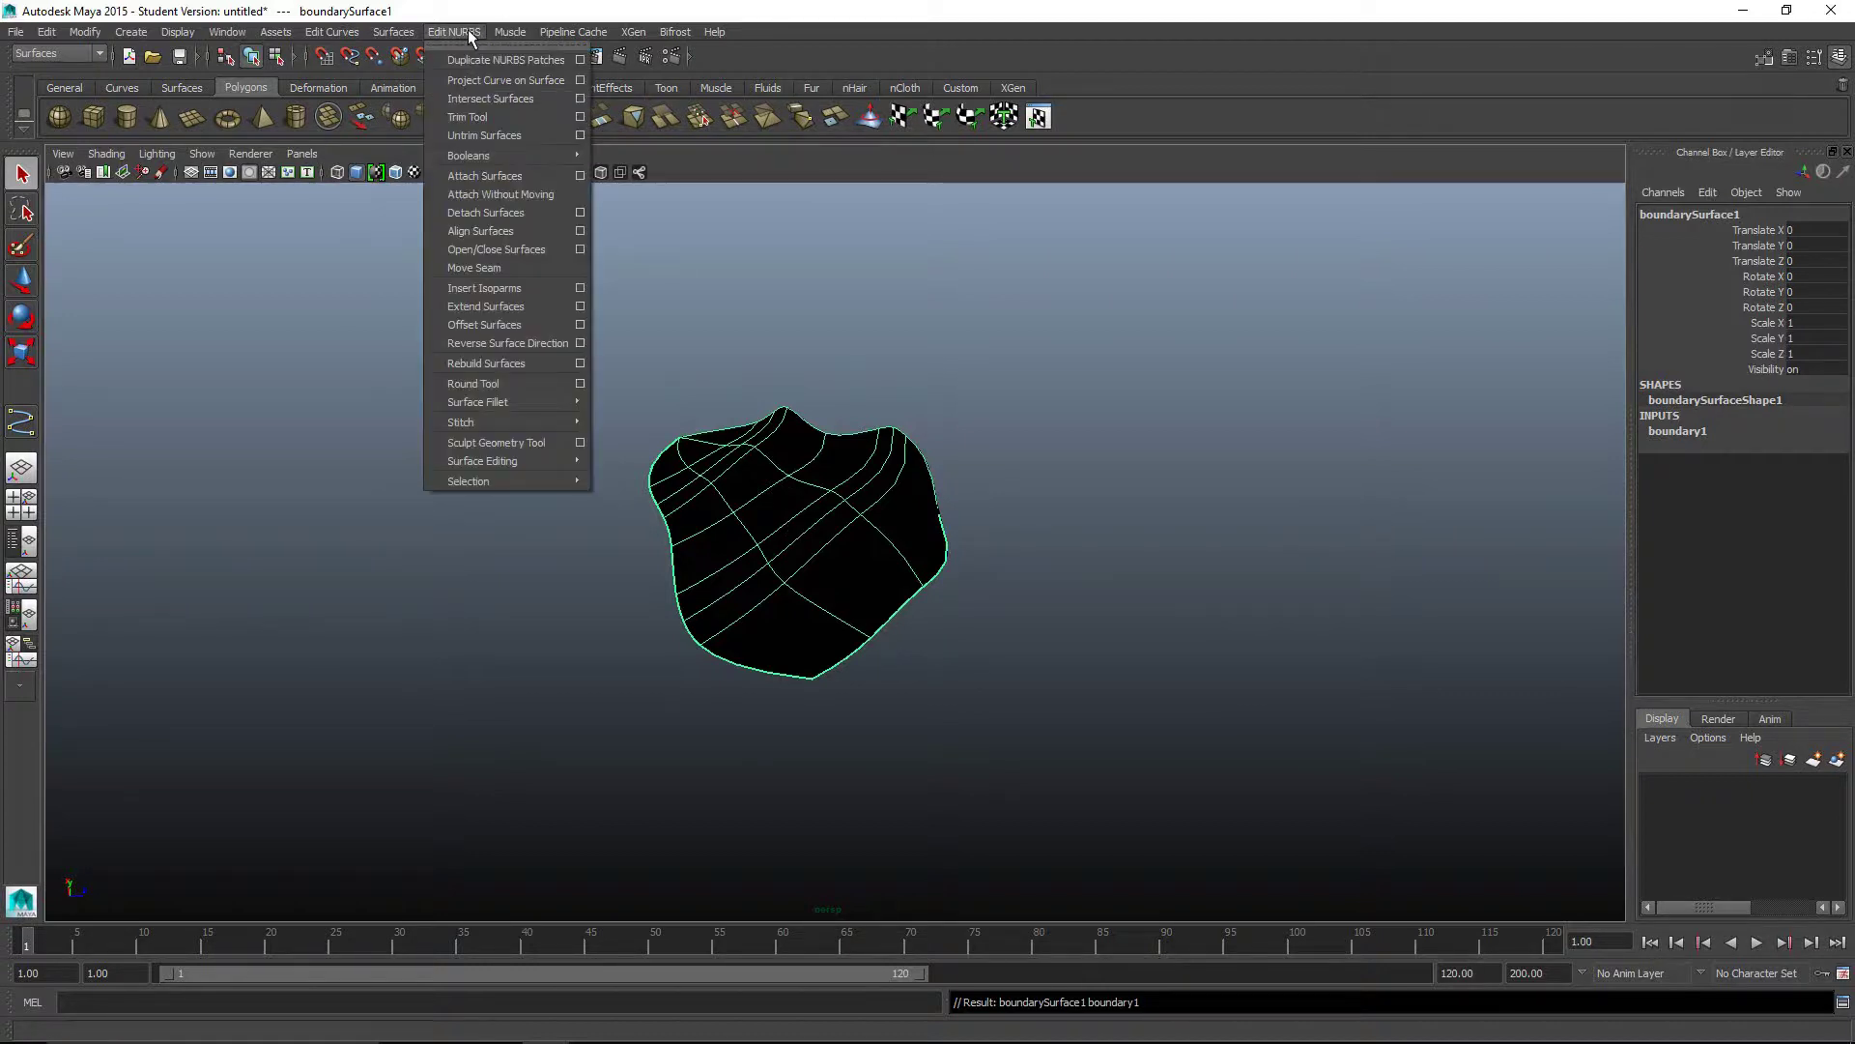
Step: Reverse boundarySurface1's direction so it shades grey, then deselect and inspect it
{"action": "left_click", "coordinate": [523, 344]}
{"action": "left_click", "coordinate": [1053, 494]}
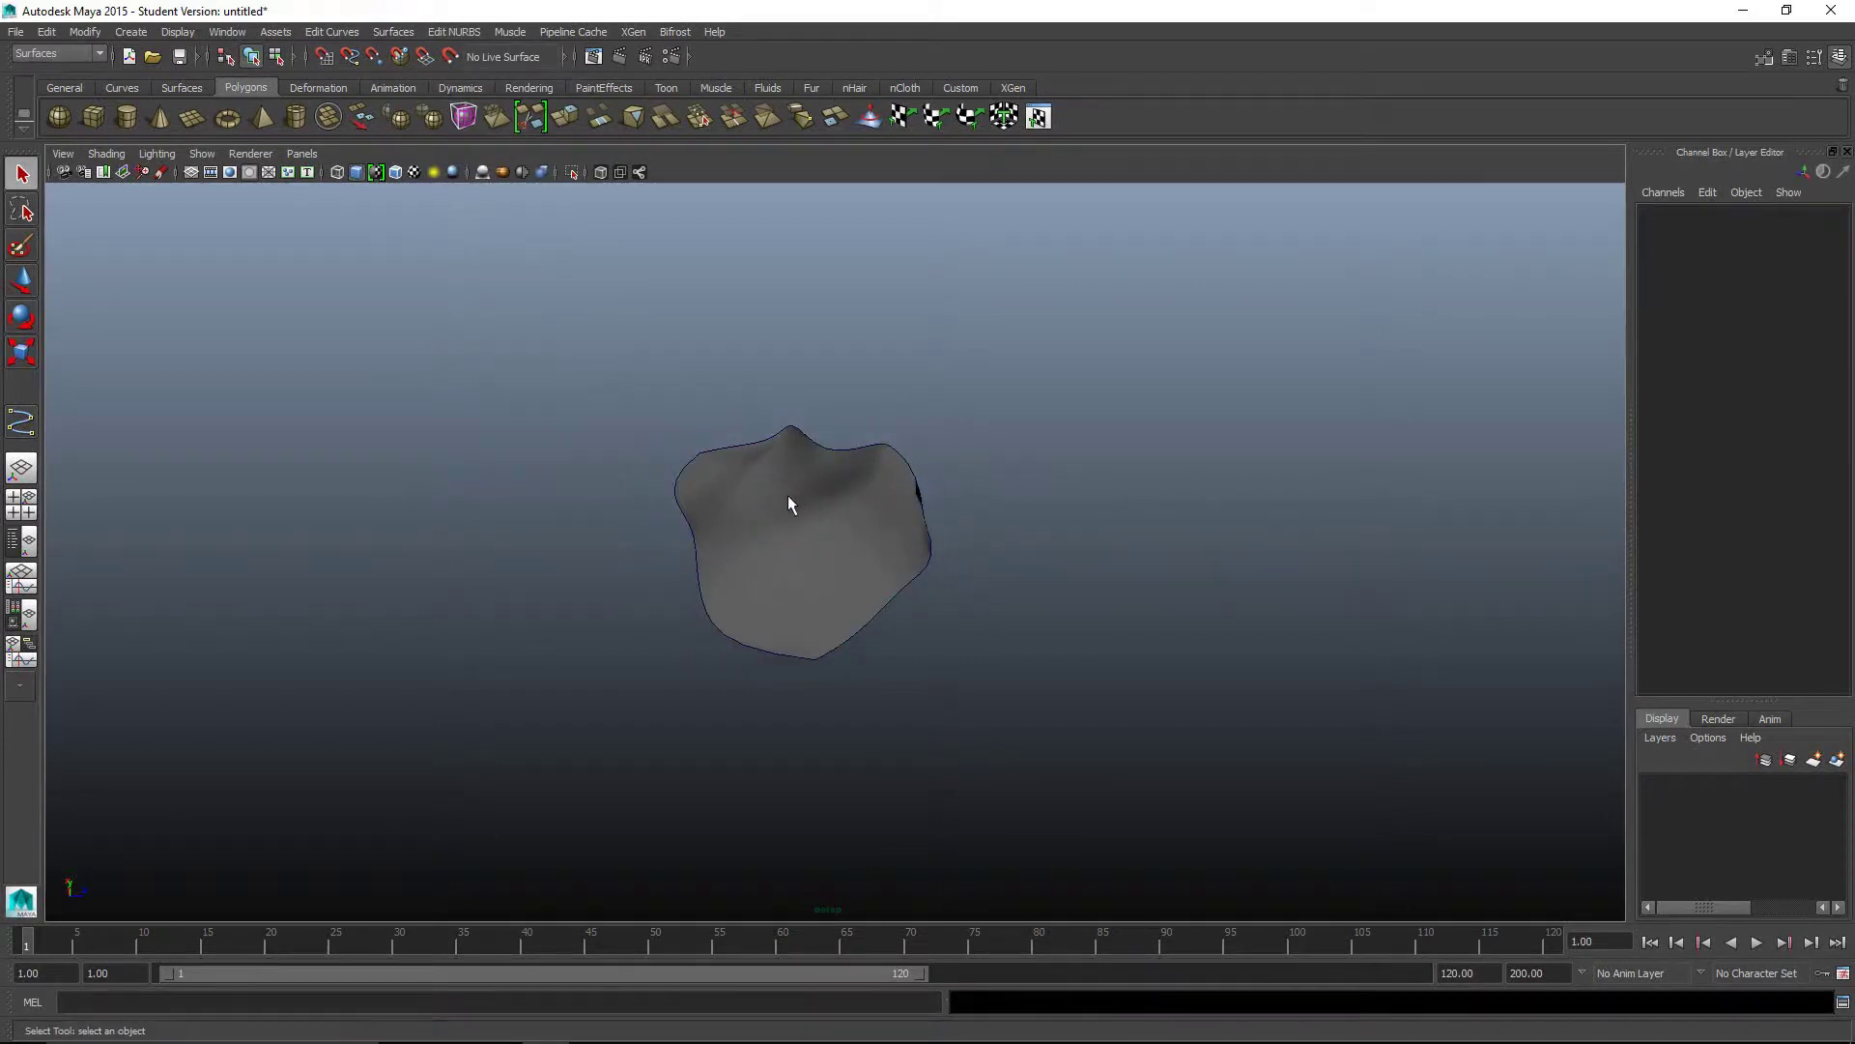
{"action": "mouse_move", "coordinate": [790, 503]}
{"action": "left_mouse_down", "text": "alt"}
{"action": "mouse_move", "coordinate": [858, 431]}
{"action": "mouse_move", "coordinate": [816, 402]}
{"action": "mouse_move", "coordinate": [912, 478]}
{"action": "mouse_move", "coordinate": [882, 530]}
{"action": "mouse_move", "coordinate": [753, 509]}
{"action": "mouse_move", "coordinate": [695, 443]}
{"action": "mouse_move", "coordinate": [874, 477]}
{"action": "mouse_move", "coordinate": [898, 446]}
{"action": "mouse_move", "coordinate": [977, 460]}
{"action": "mouse_move", "coordinate": [918, 522]}
{"action": "mouse_move", "coordinate": [745, 525]}
{"action": "mouse_move", "coordinate": [824, 497]}
{"action": "mouse_move", "coordinate": [676, 505]}
{"action": "mouse_move", "coordinate": [771, 506]}
{"action": "mouse_move", "coordinate": [762, 522]}
{"action": "mouse_move", "coordinate": [960, 431]}
{"action": "mouse_move", "coordinate": [1029, 467]}
{"action": "mouse_move", "coordinate": [891, 548]}
{"action": "mouse_move", "coordinate": [770, 526]}
{"action": "mouse_move", "coordinate": [800, 499]}
{"action": "left_mouse_up", "text": "alt"}
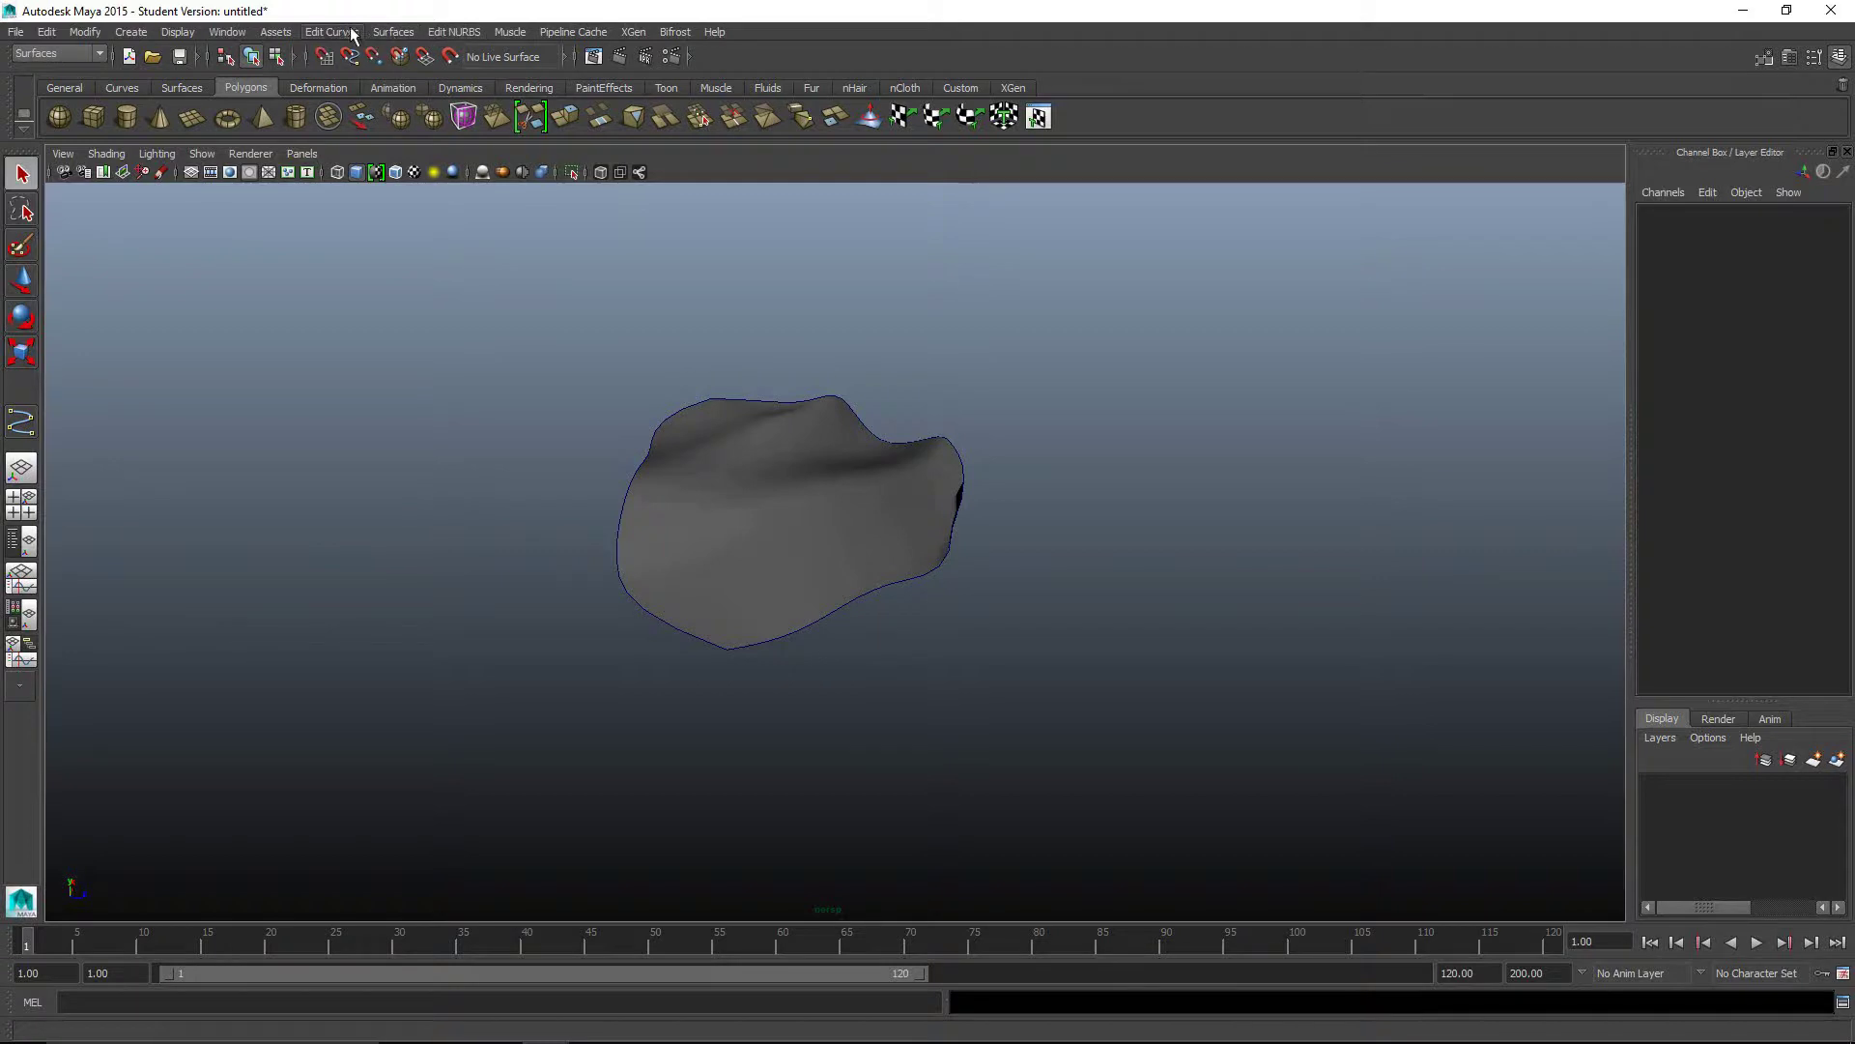
Step: Move the first boundary surface off to the left
{"action": "left_click", "coordinate": [394, 32]}
{"action": "left_click", "coordinate": [443, 152]}
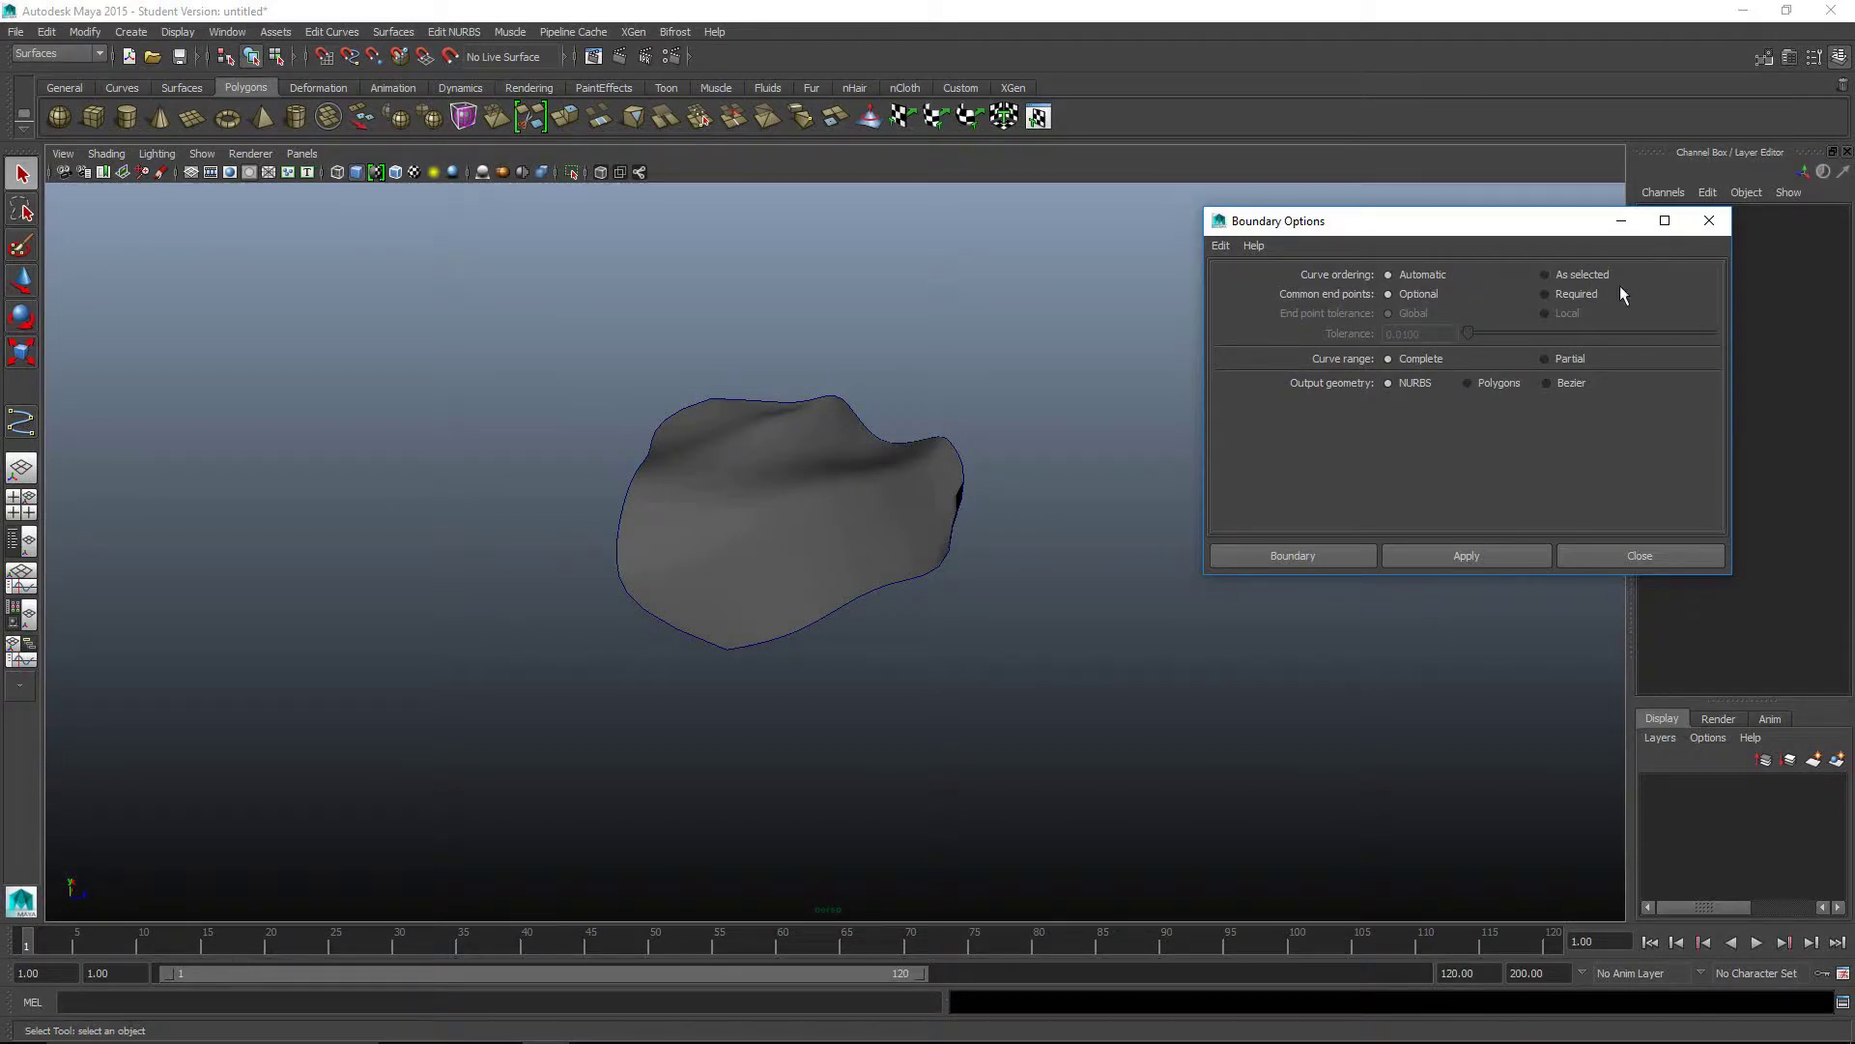
{"action": "left_click", "coordinate": [855, 510]}
{"action": "key", "text": "w"}
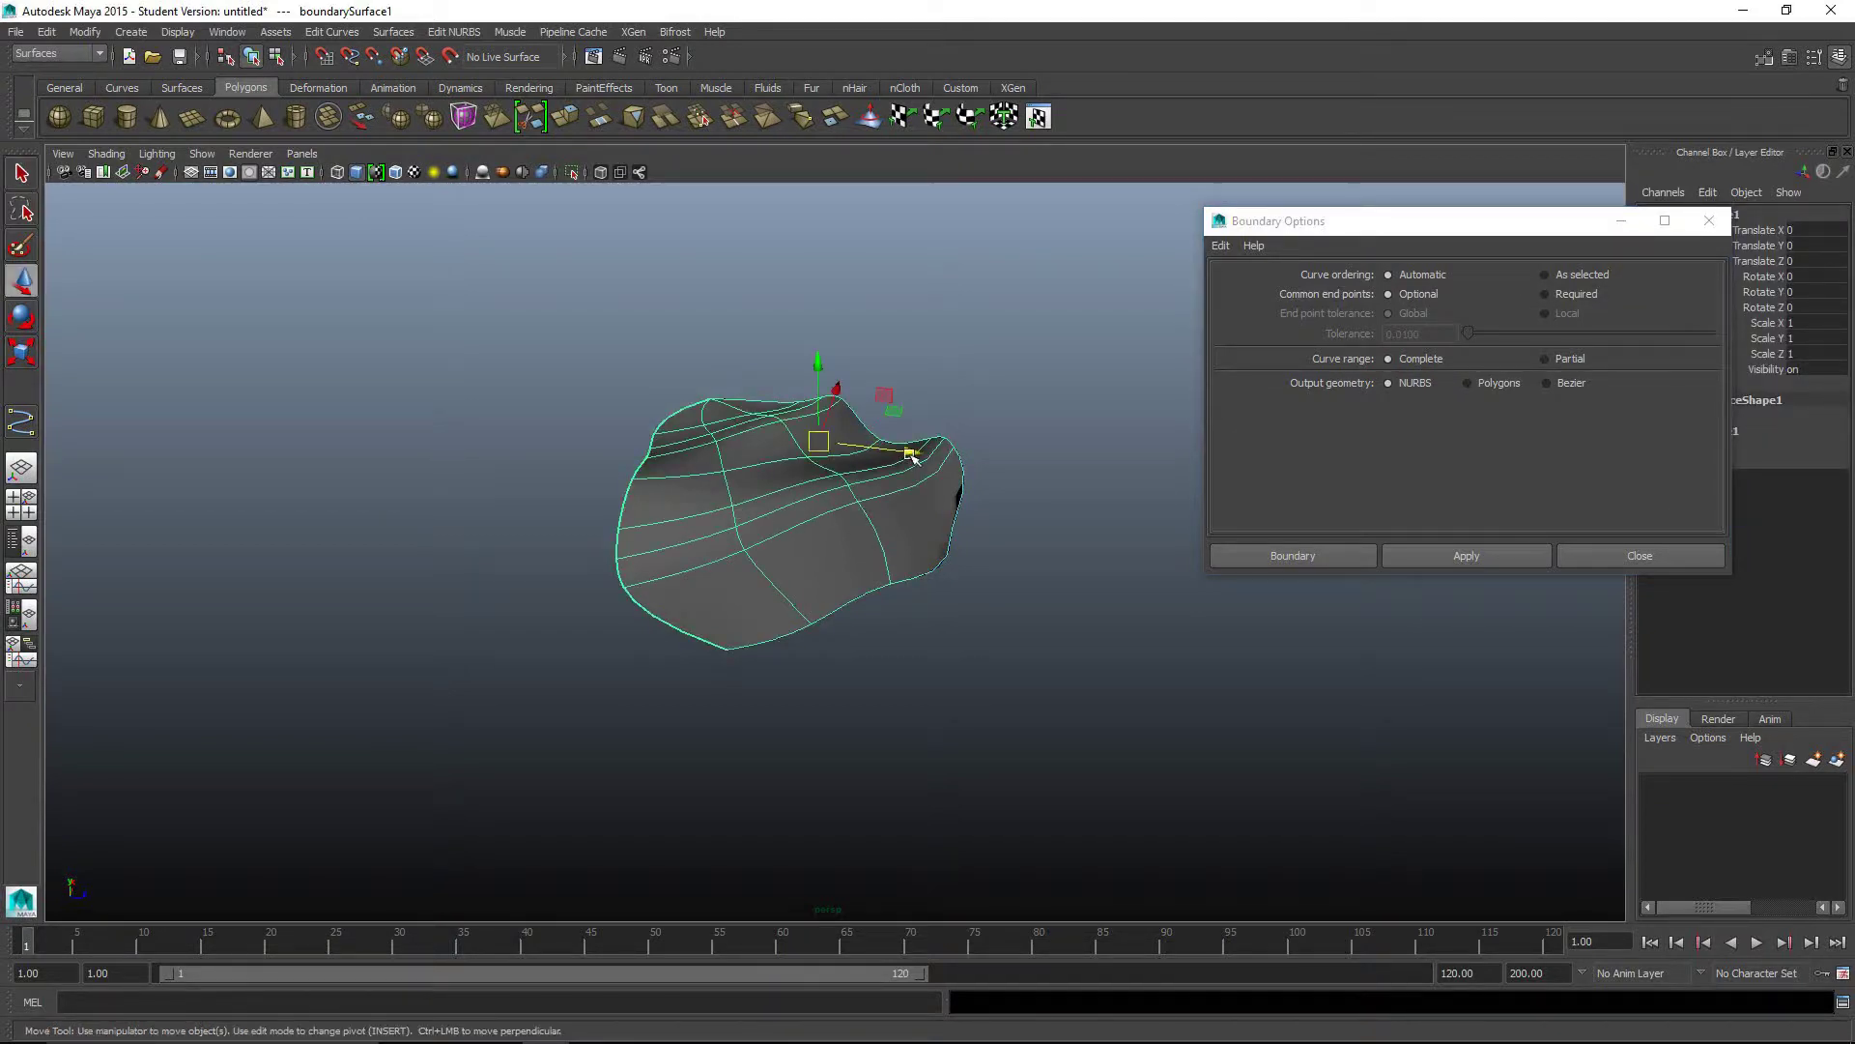
{"action": "left_click_drag", "start_coordinate": [912, 456], "coordinate": [468, 468]}
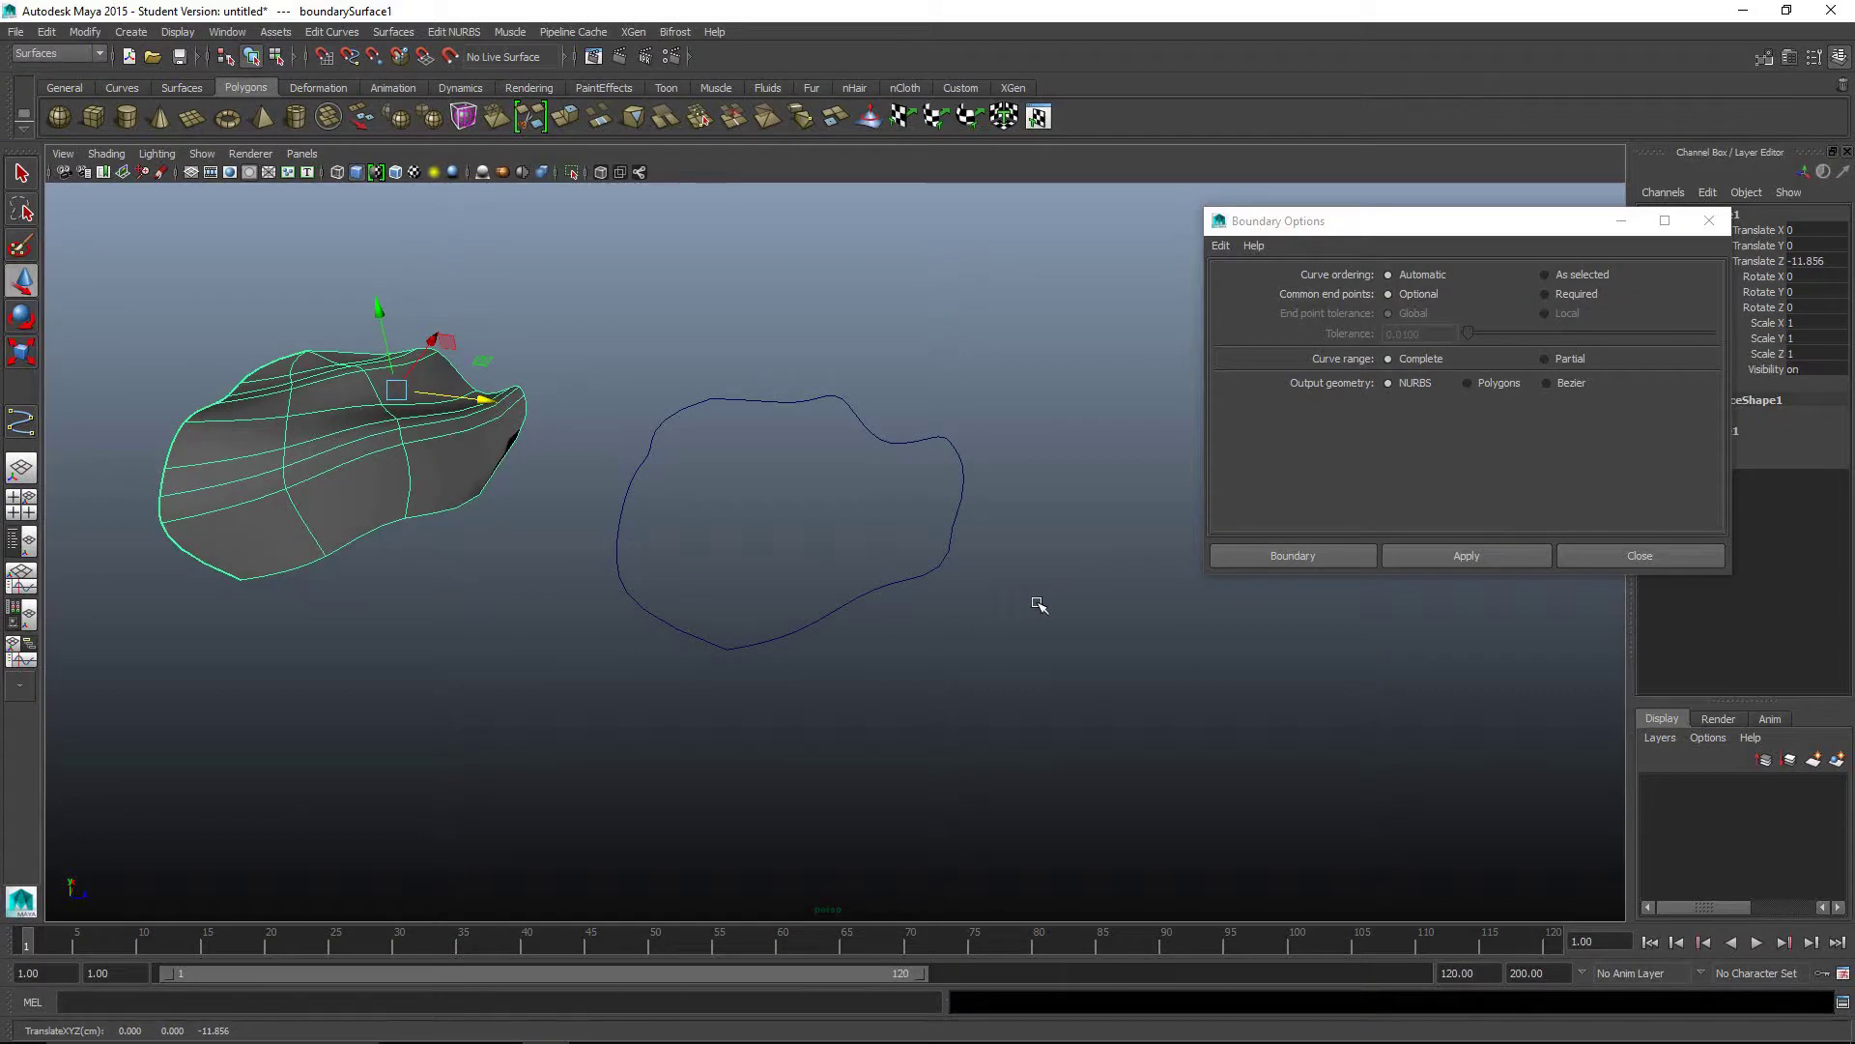
{"action": "left_click", "coordinate": [1088, 517]}
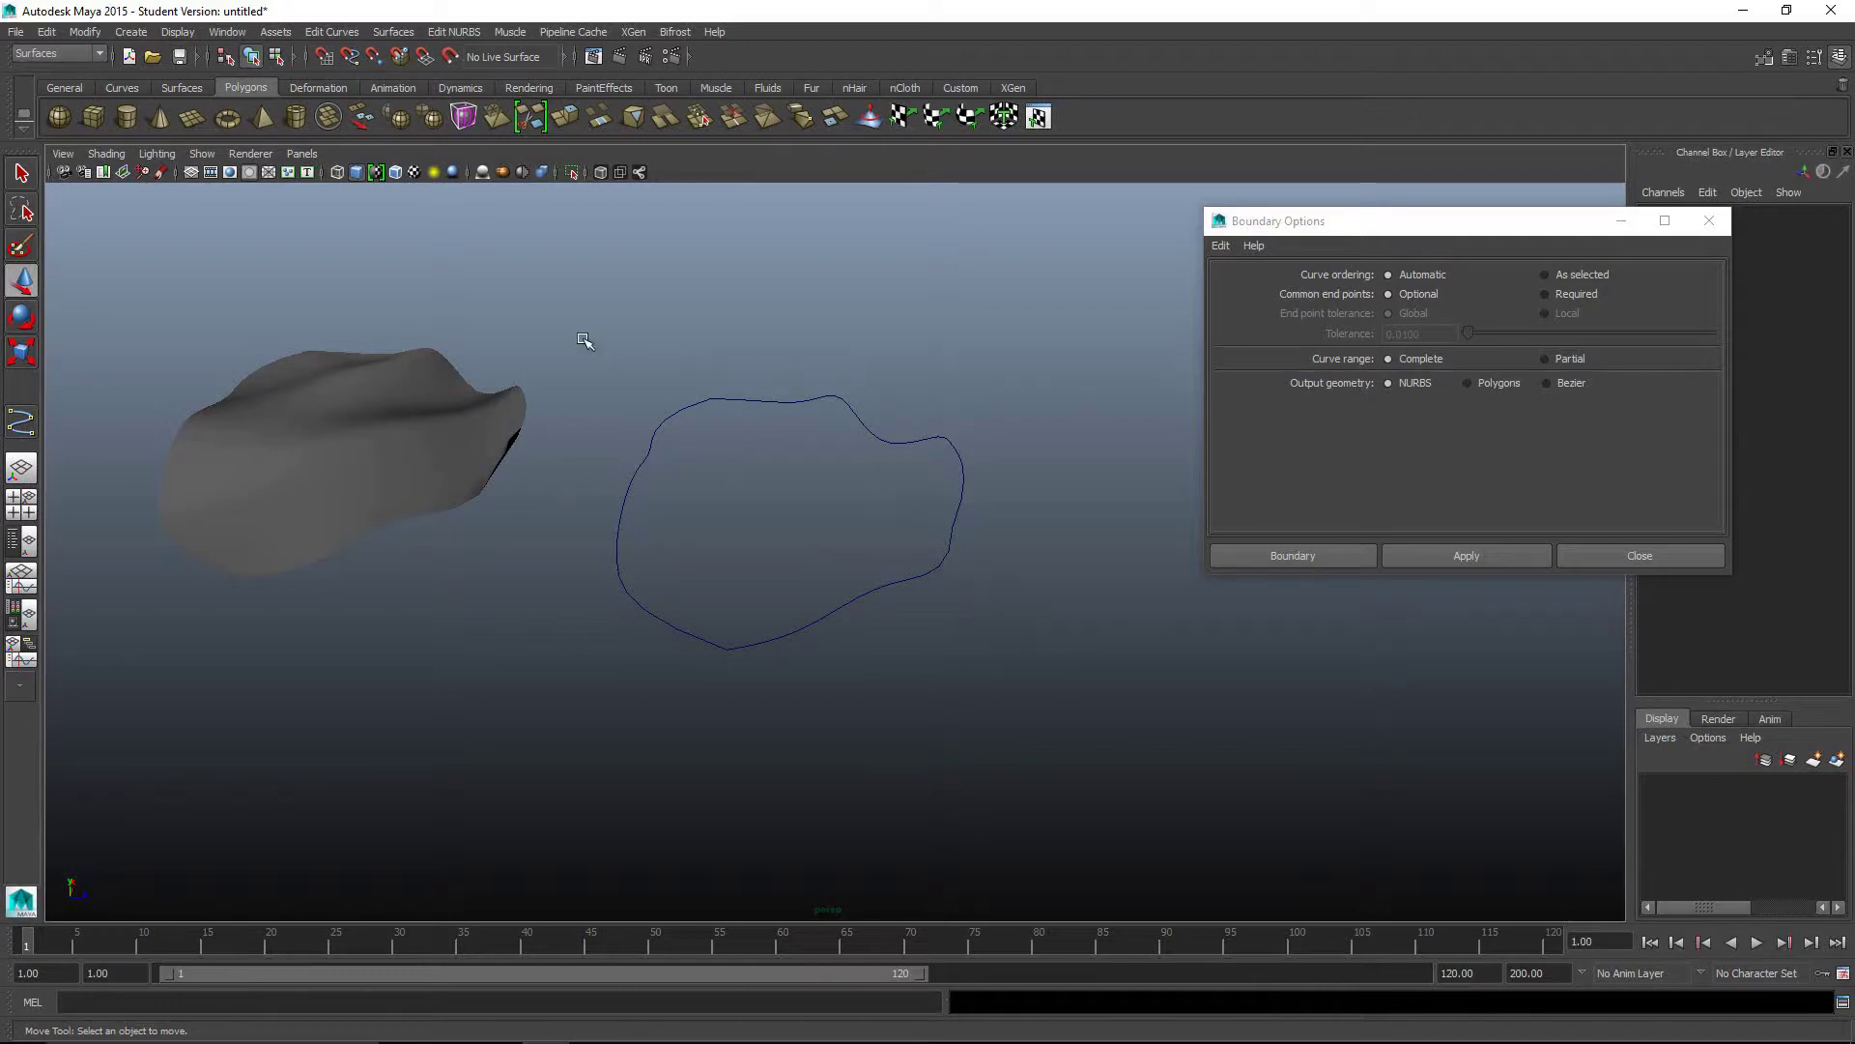
Step: Set Curve ordering to As selected and build a boundary from three curves picked in order
{"action": "left_click_drag", "start_coordinate": [584, 339], "coordinate": [1070, 773]}
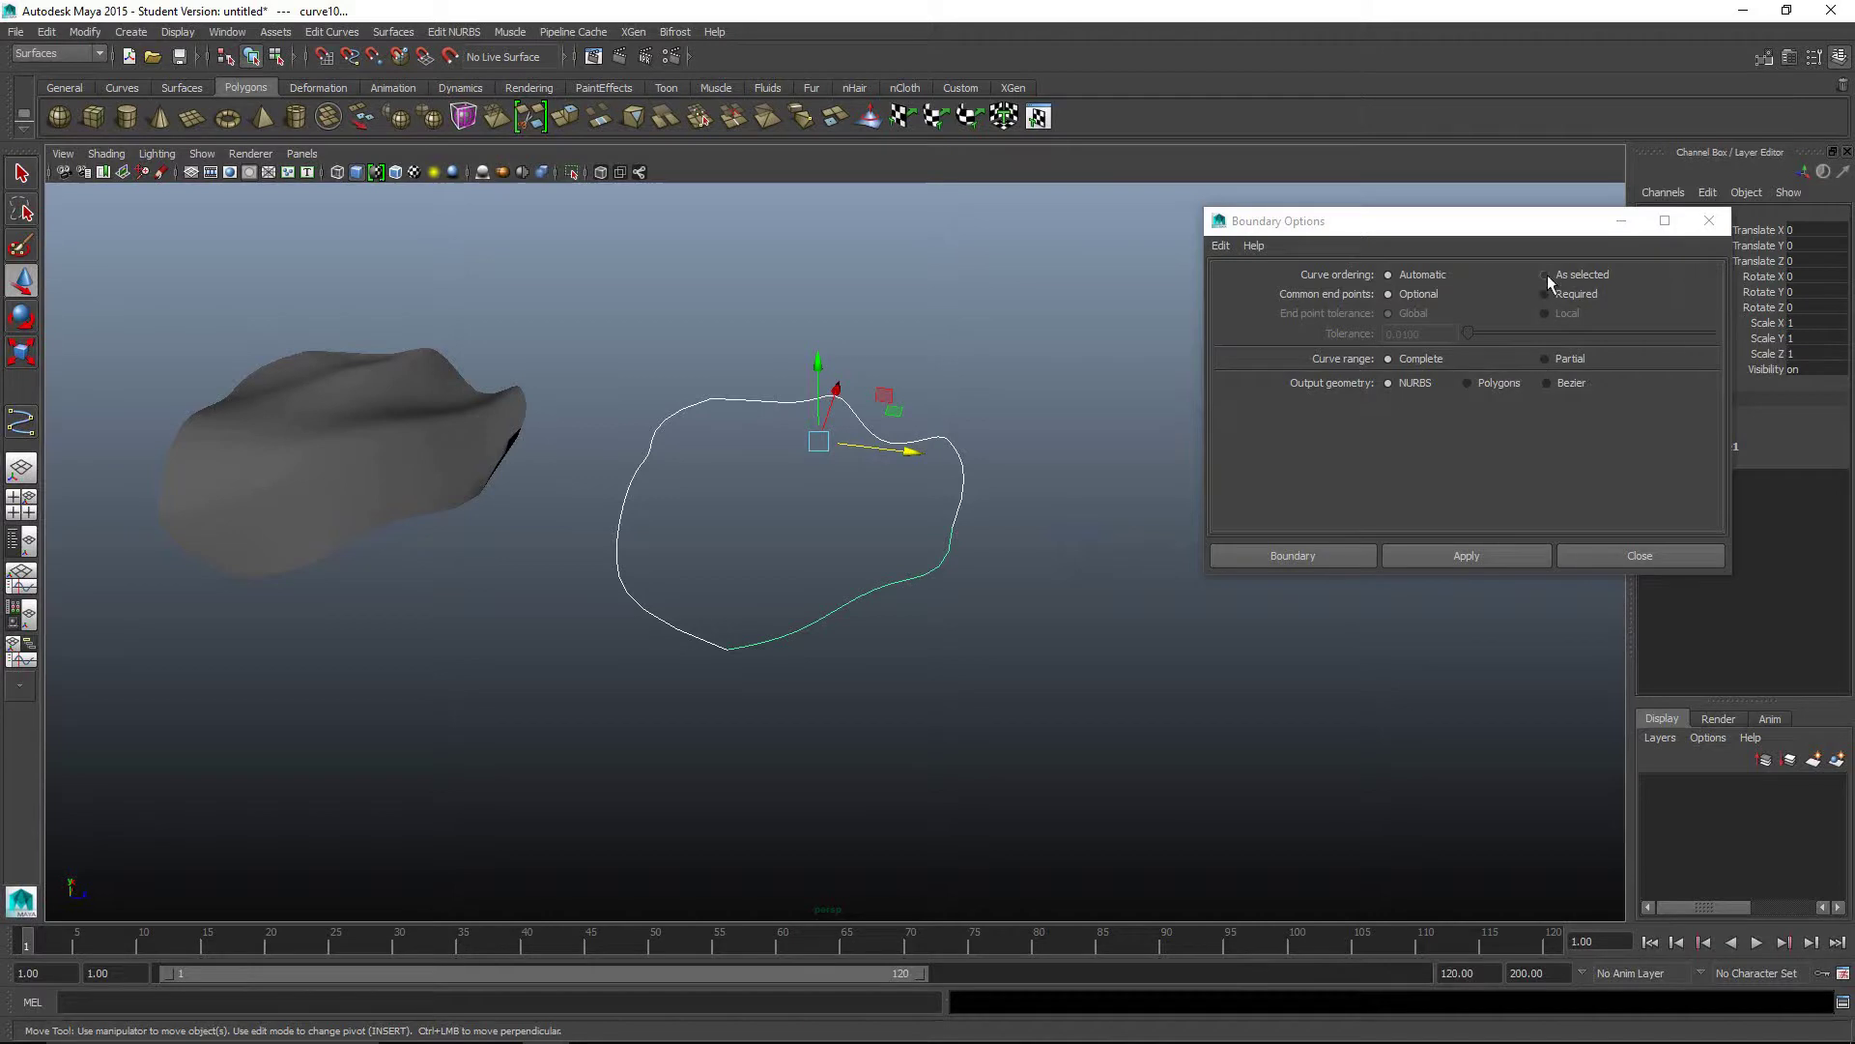
{"action": "left_click", "coordinate": [1074, 556]}
{"action": "left_click", "coordinate": [1544, 274]}
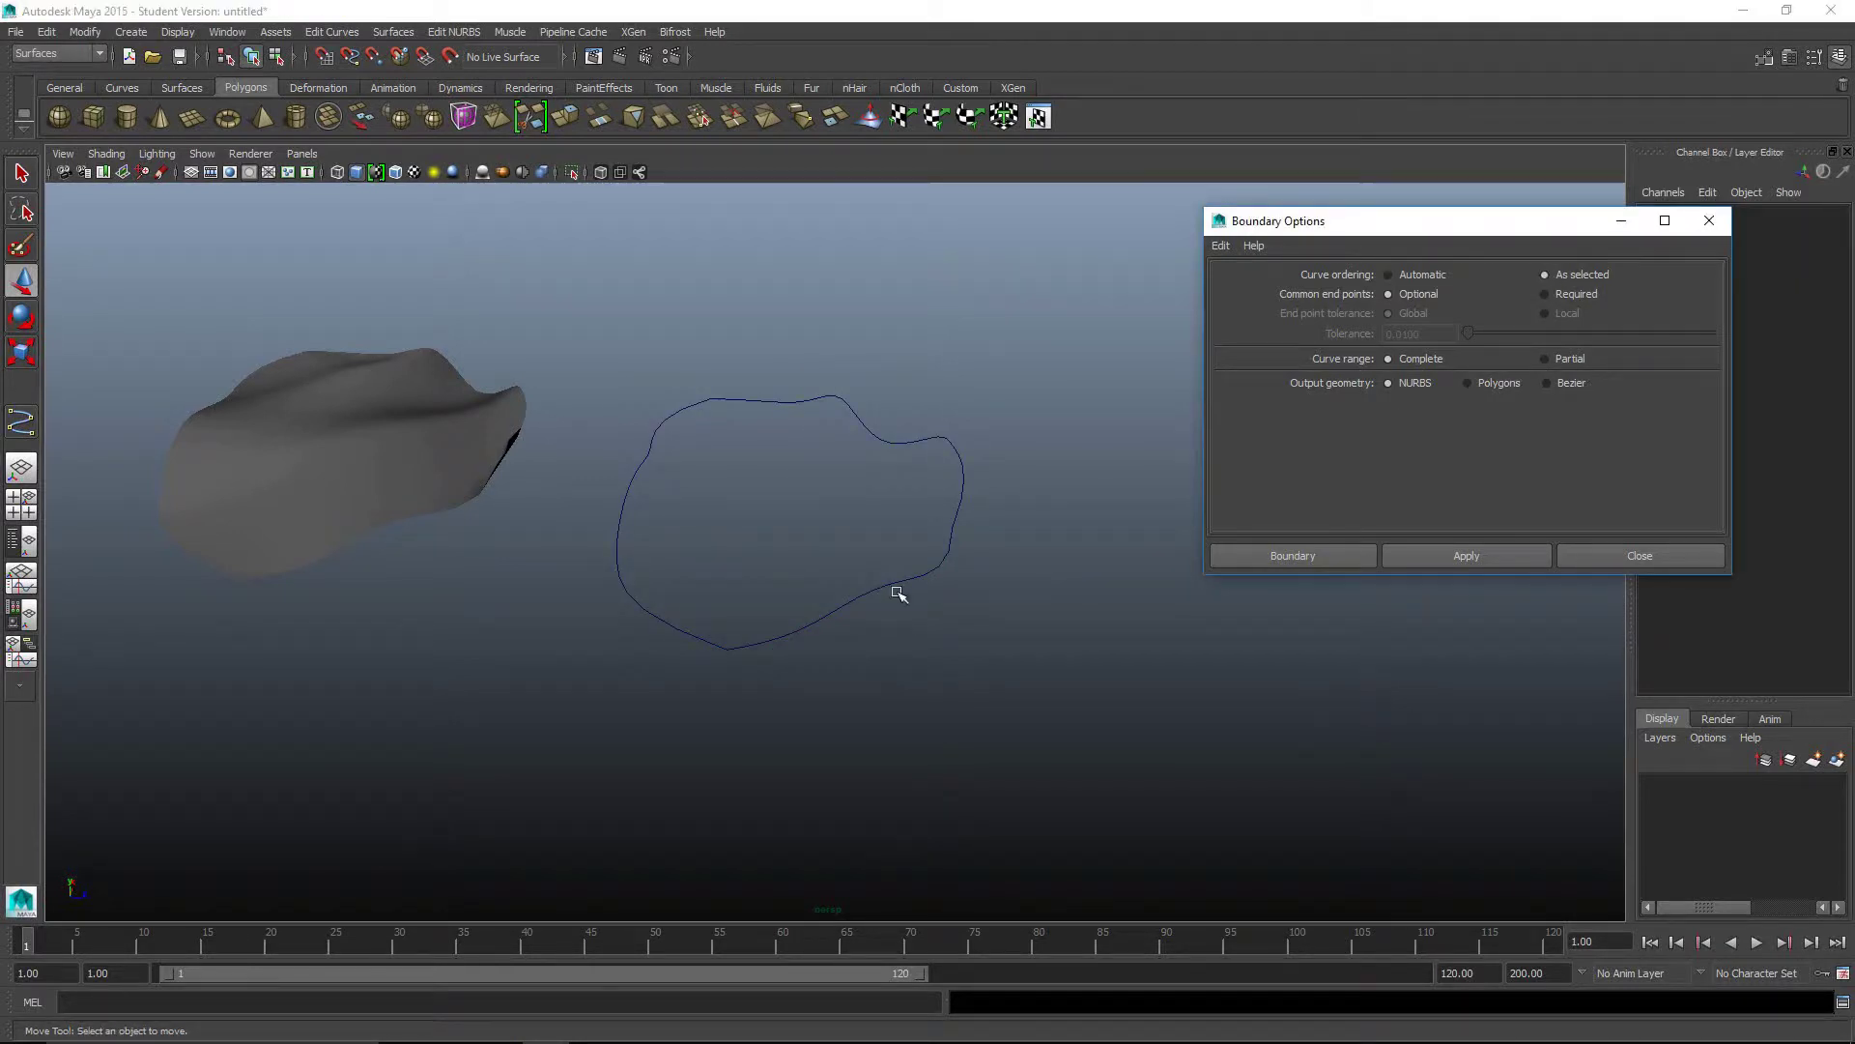
{"action": "left_click", "coordinate": [899, 591]}
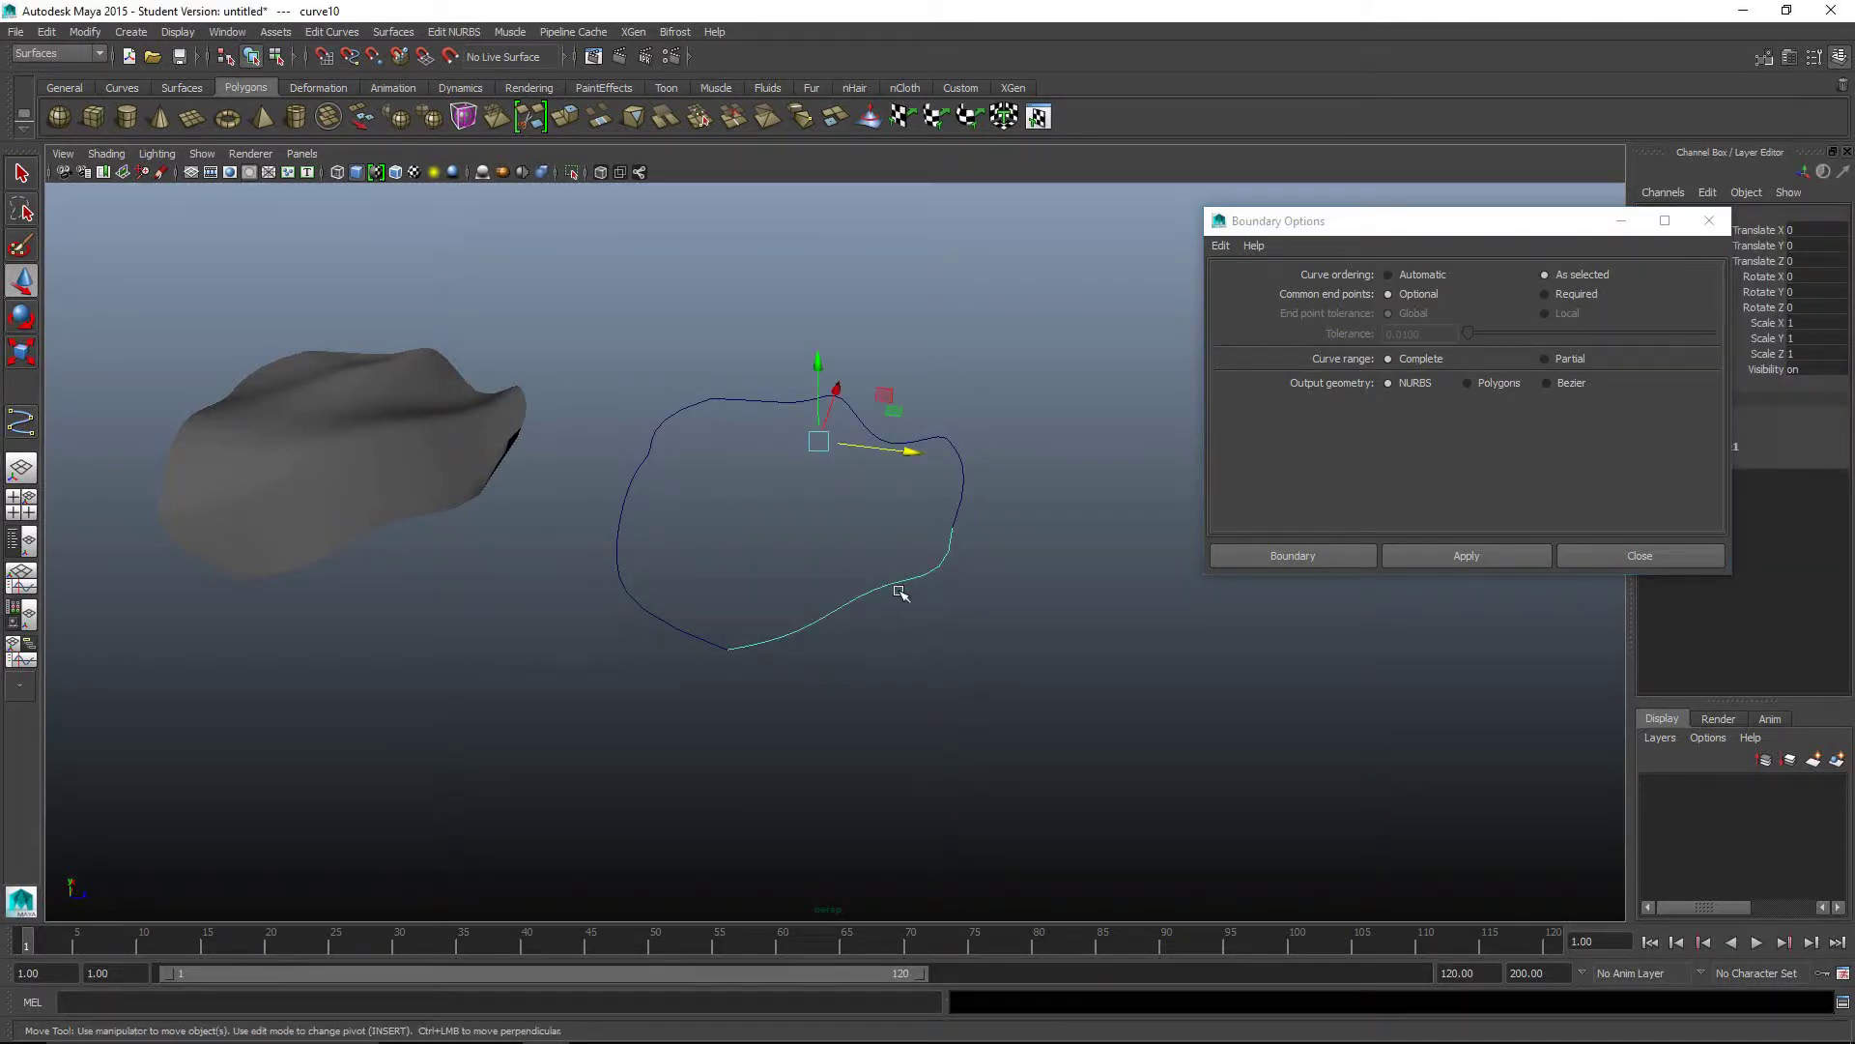
{"action": "left_click", "coordinate": [621, 518], "text": "shift"}
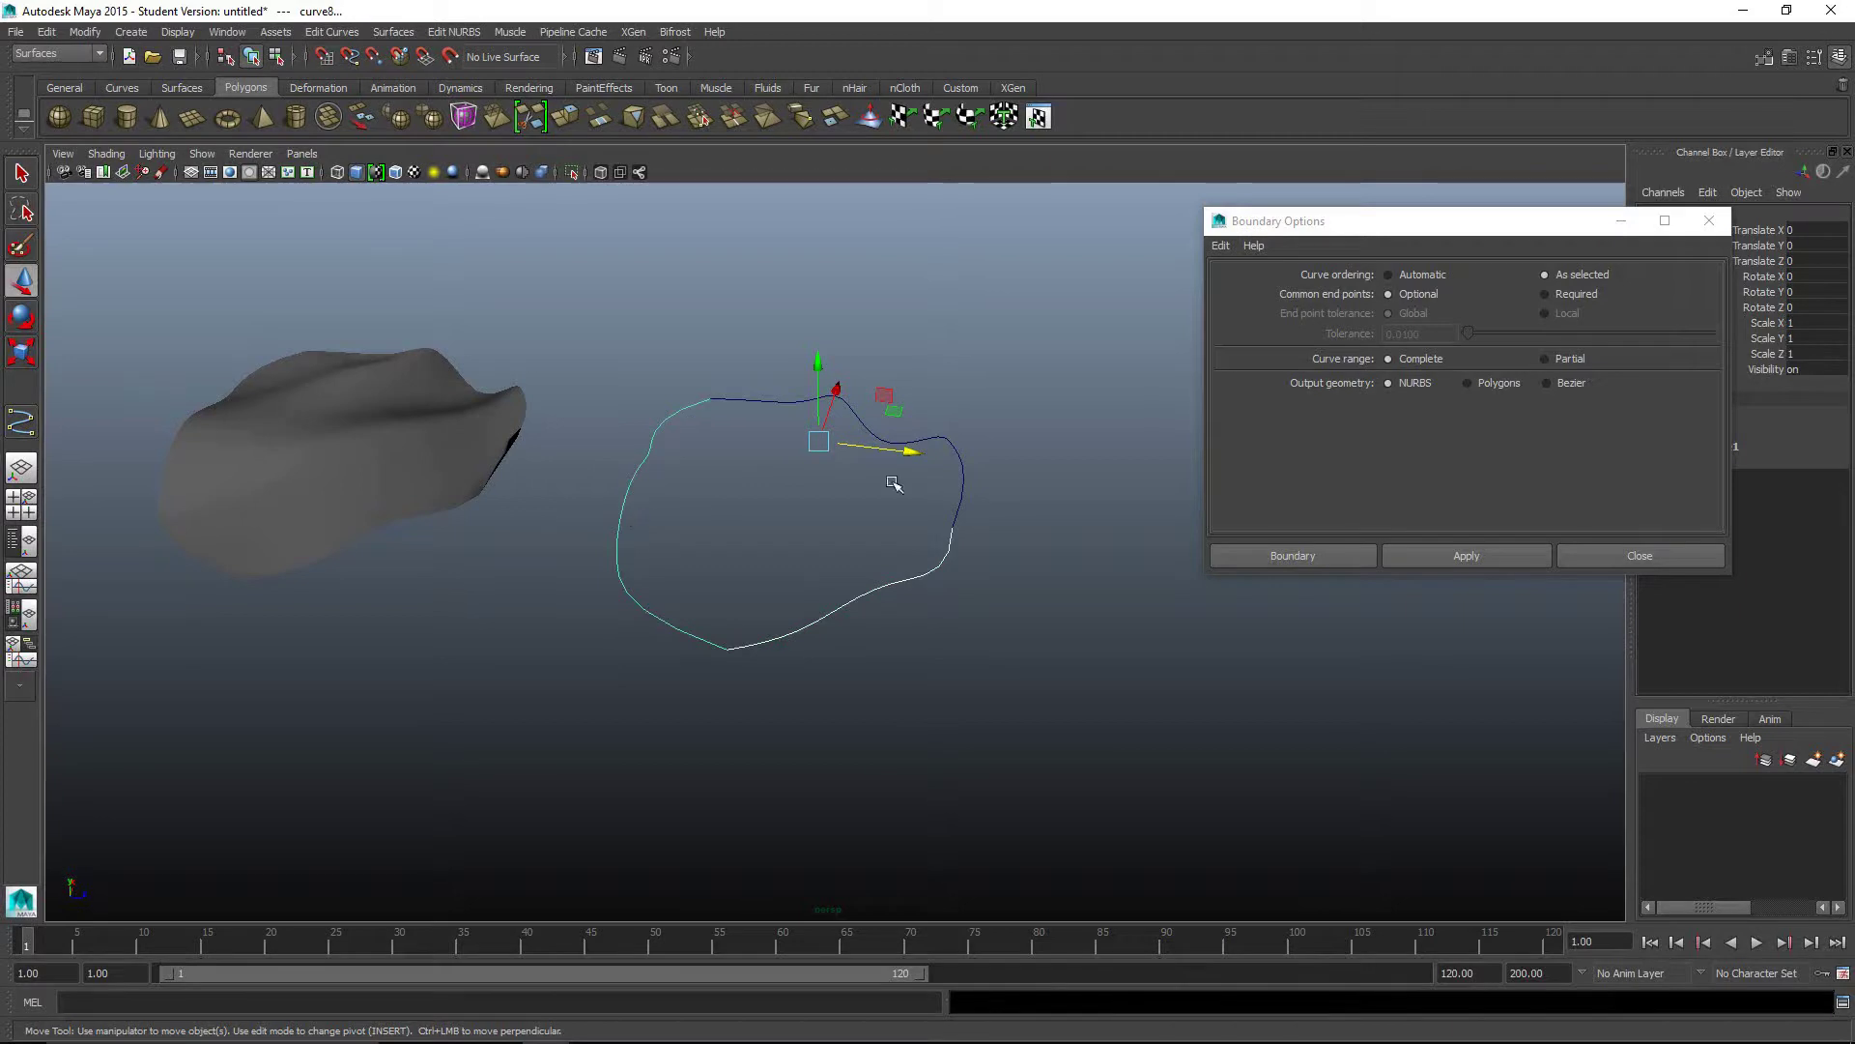
{"action": "left_click", "coordinate": [960, 464], "text": "shift"}
{"action": "left_click", "coordinate": [1271, 559]}
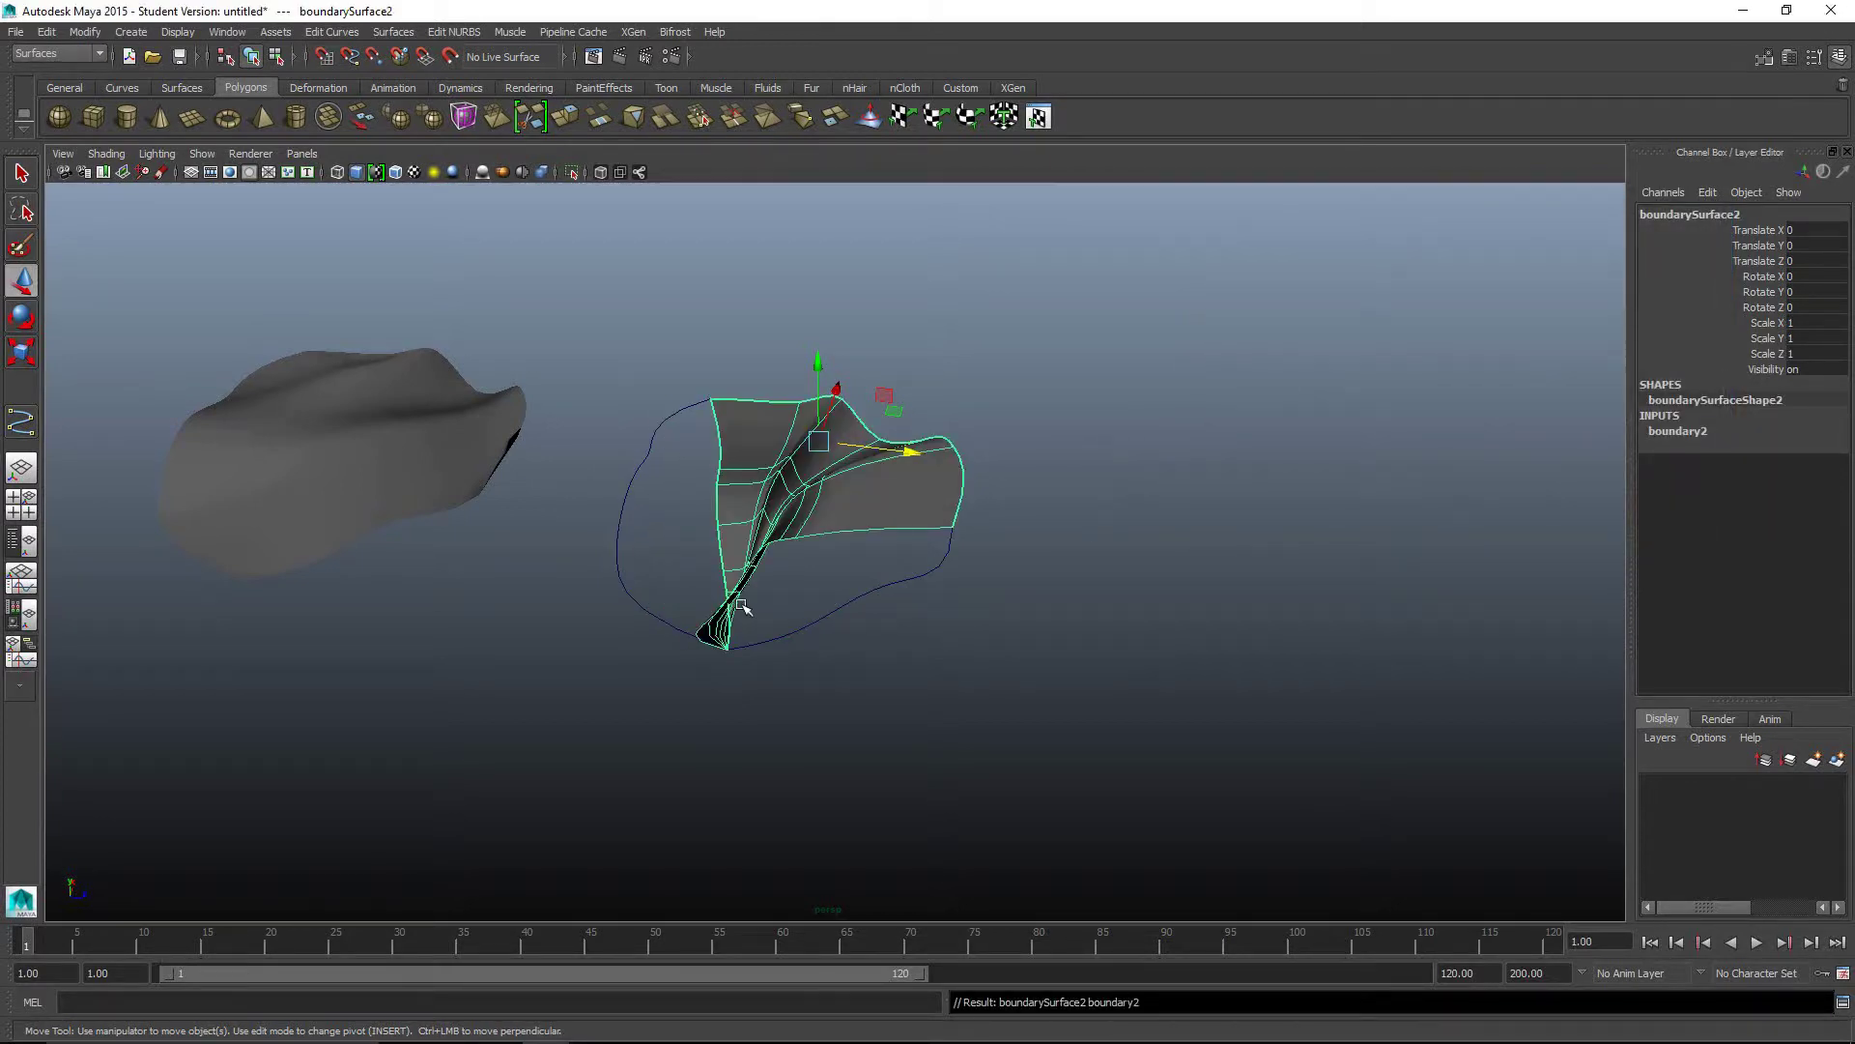
Step: Select the lower-right and left curve pieces and orbit around both surfaces
{"action": "left_click", "coordinate": [759, 647]}
{"action": "left_click", "coordinate": [668, 623]}
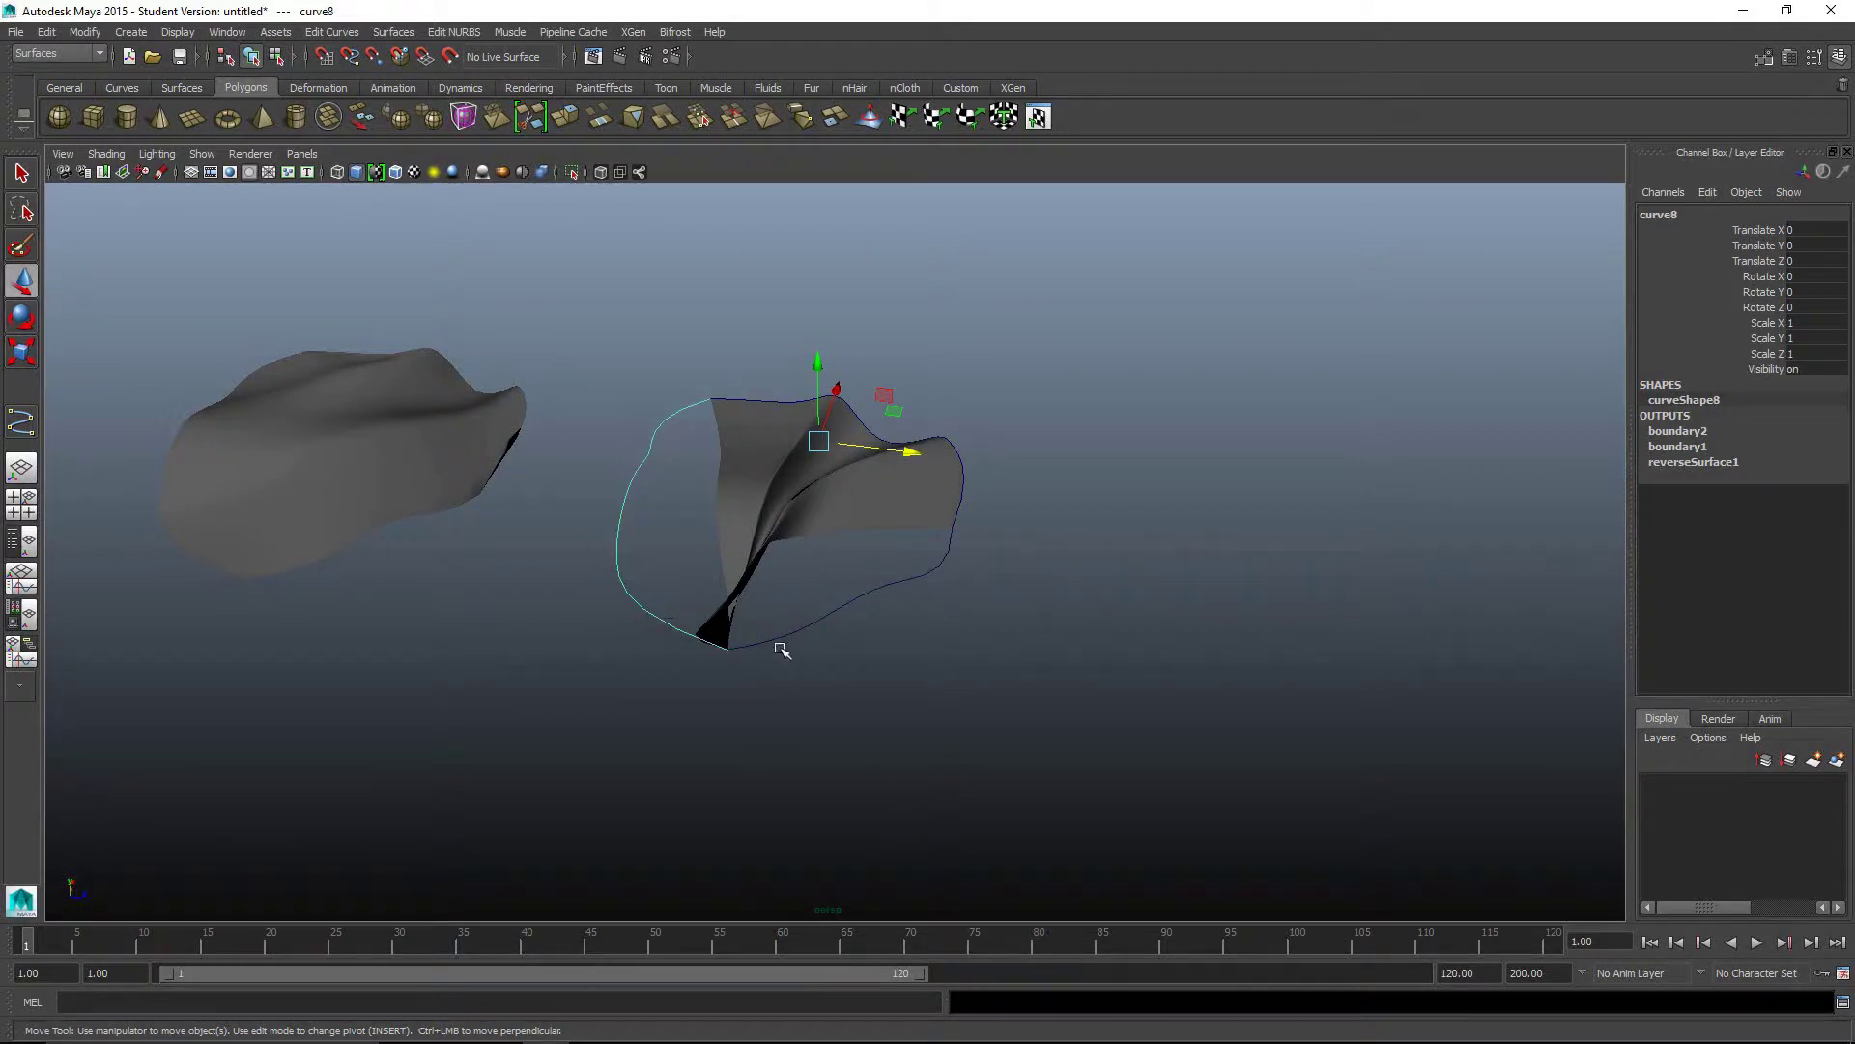
{"action": "scroll", "coordinate": [723, 659], "scroll_direction": "up", "scroll_amount": 2}
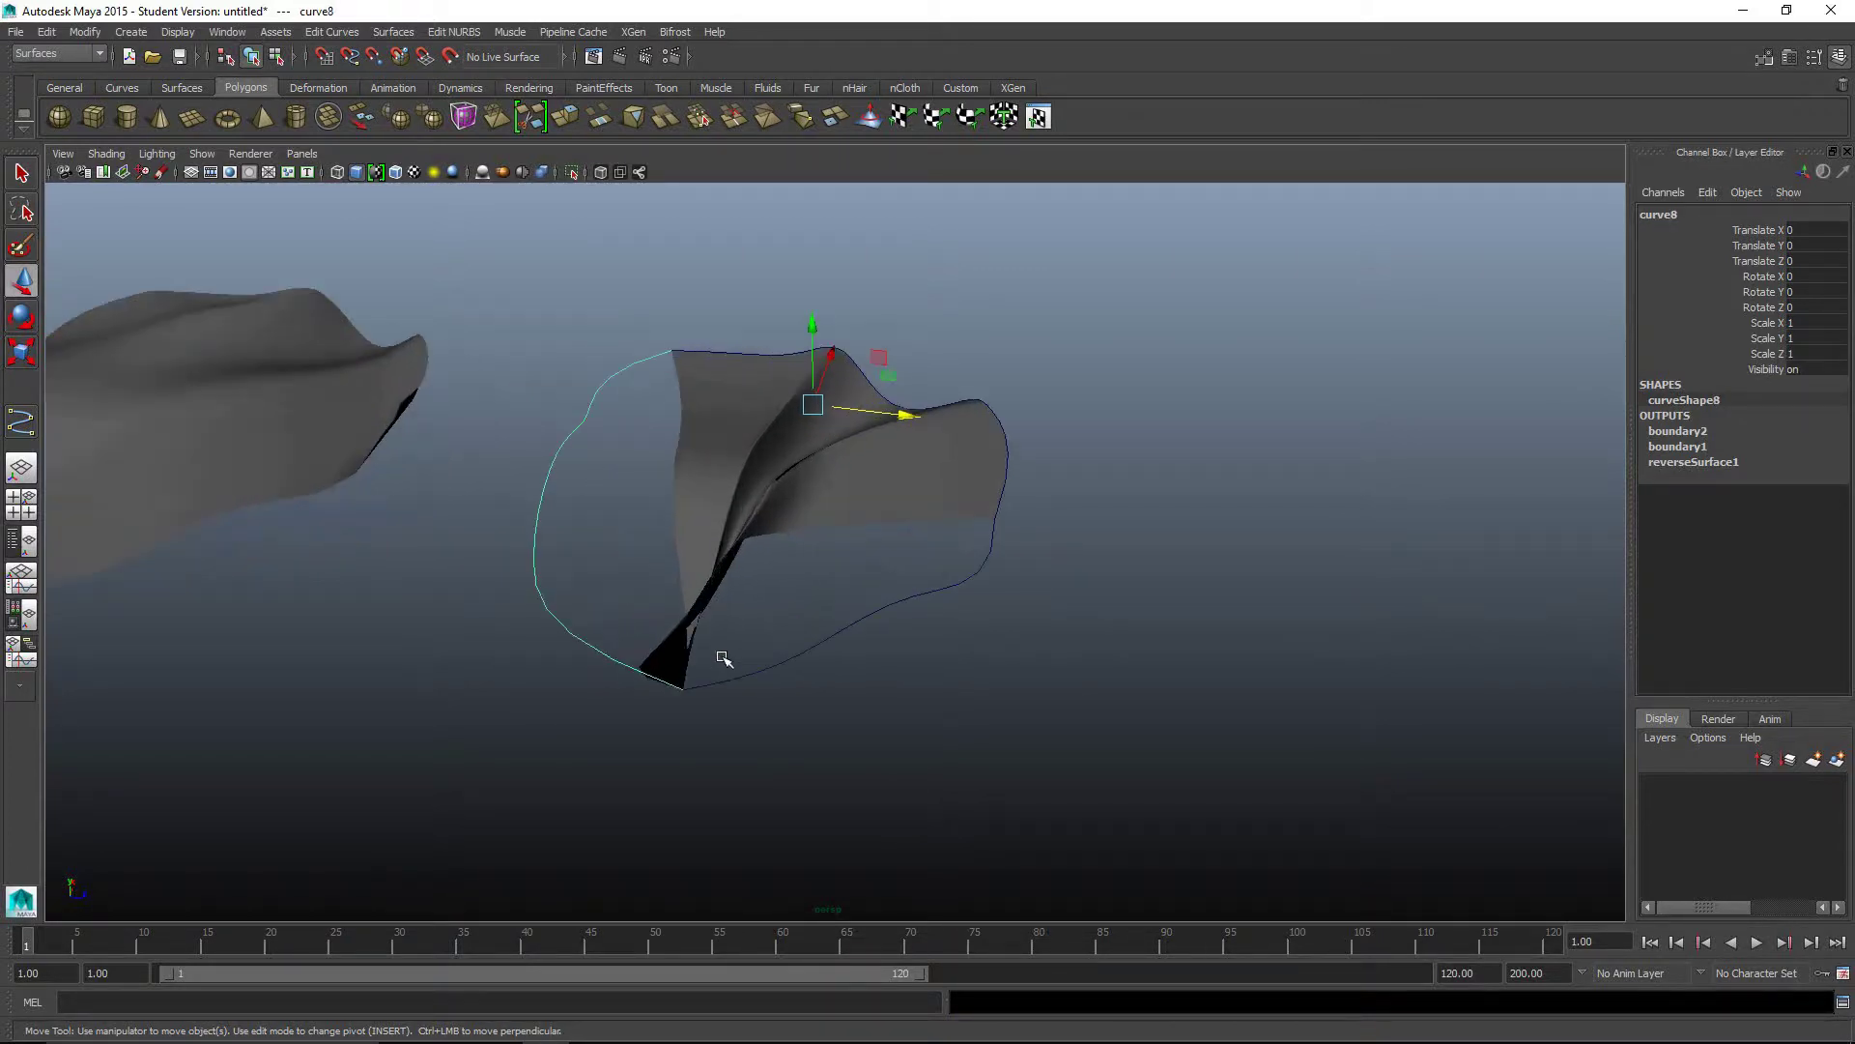
{"action": "left_click_drag", "start_coordinate": [724, 659], "coordinate": [676, 650], "text": "alt"}
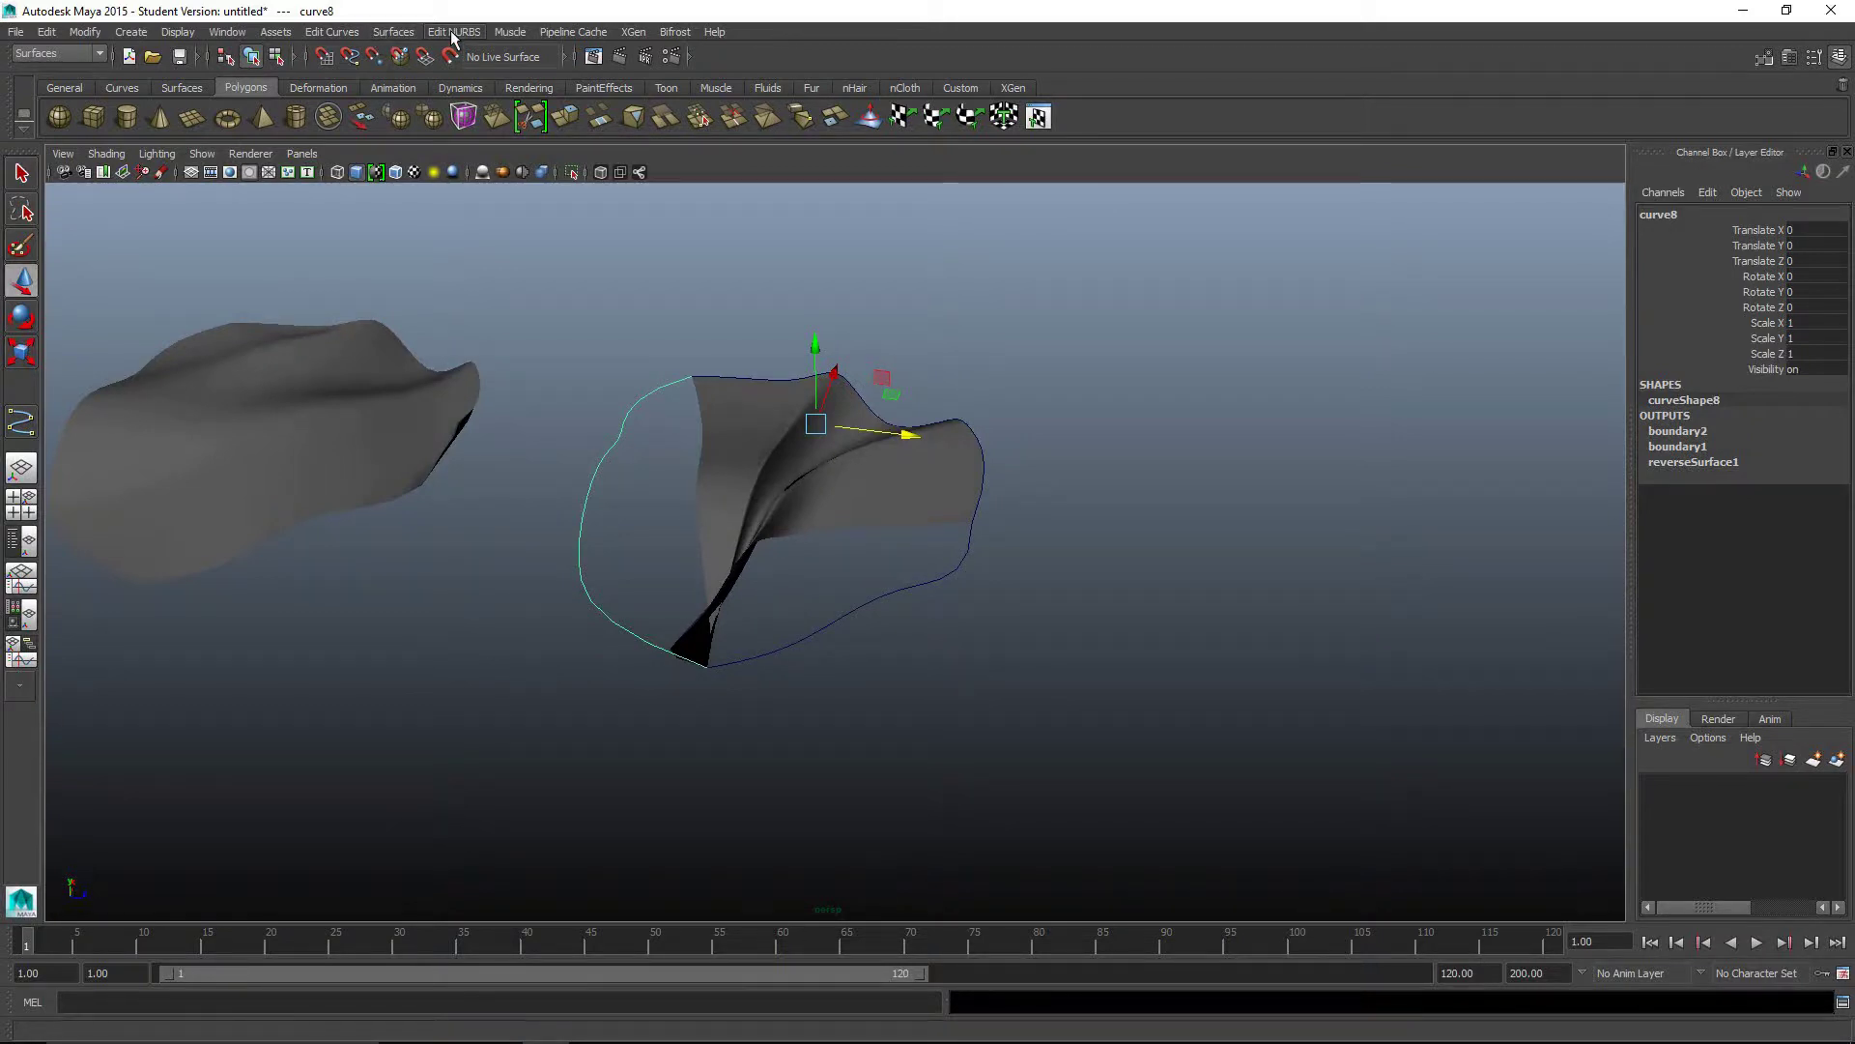
Step: Reverse the left curve's direction, undo the twisted surface, and reopen Boundary options
{"action": "left_click", "coordinate": [331, 32]}
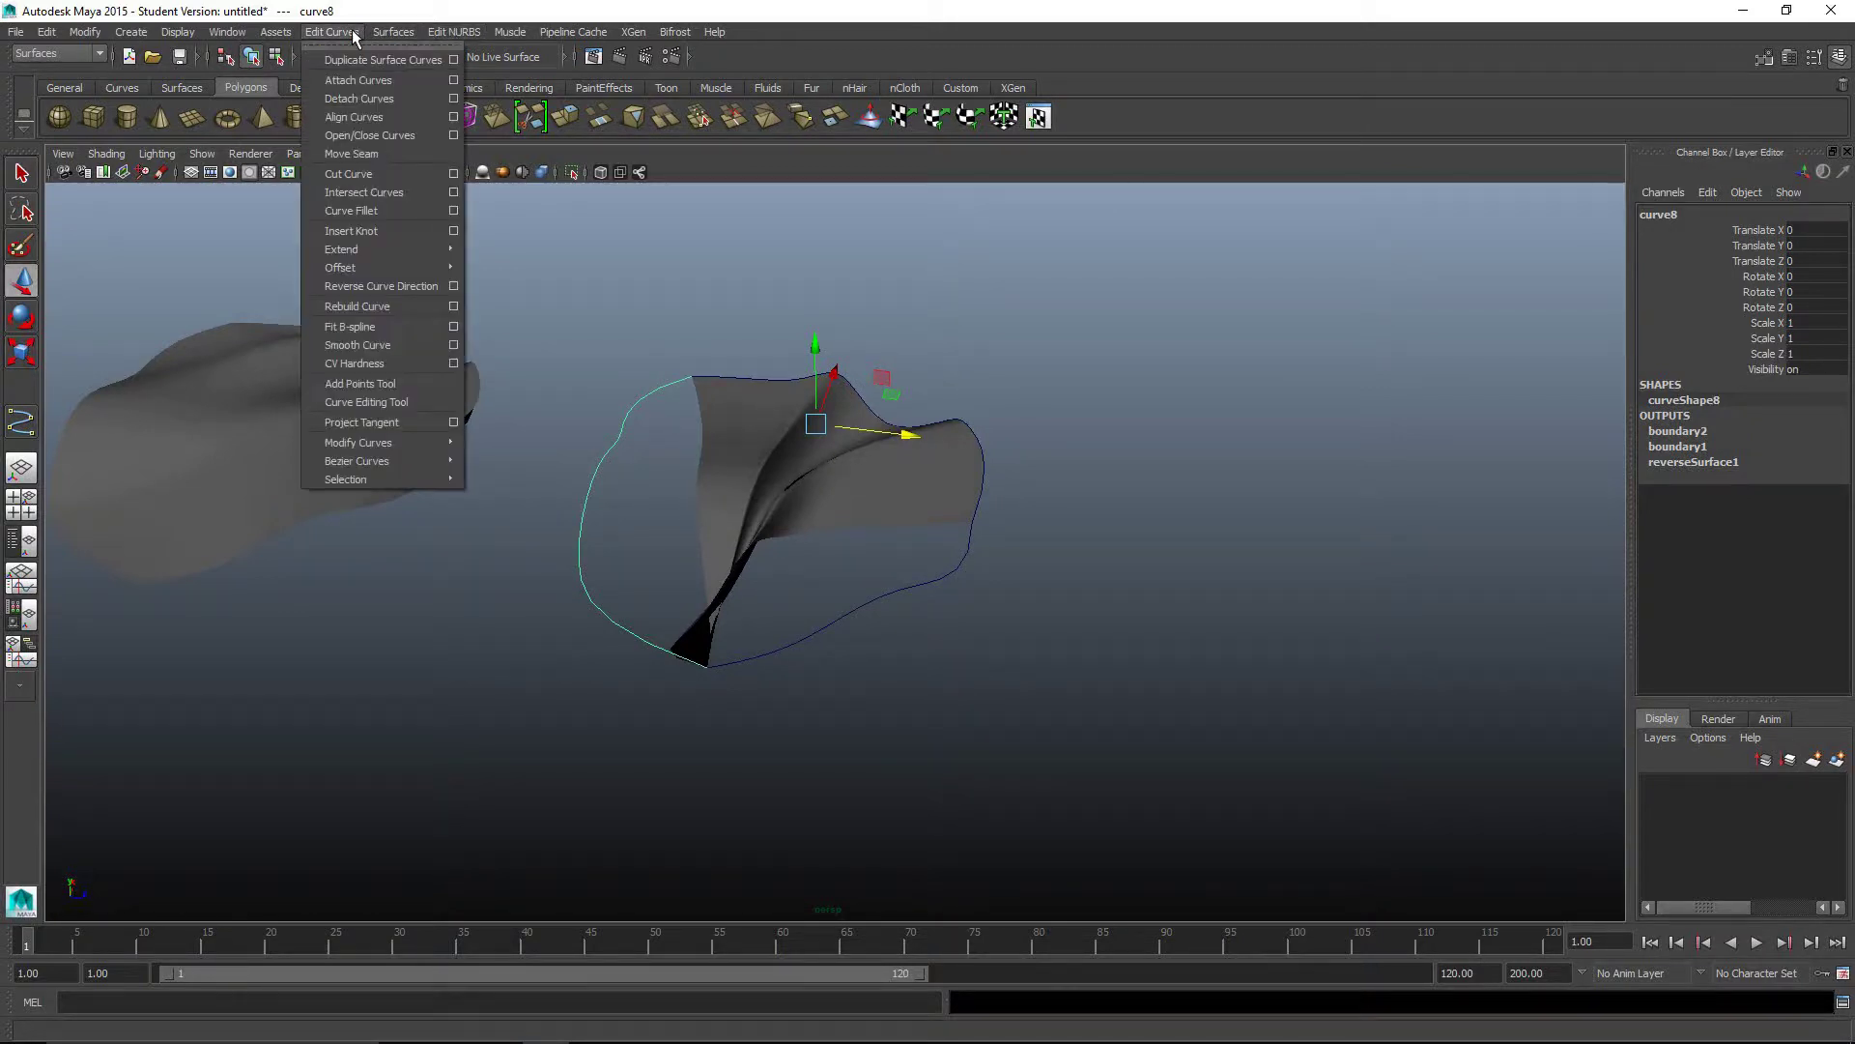
{"action": "left_click", "coordinate": [385, 287]}
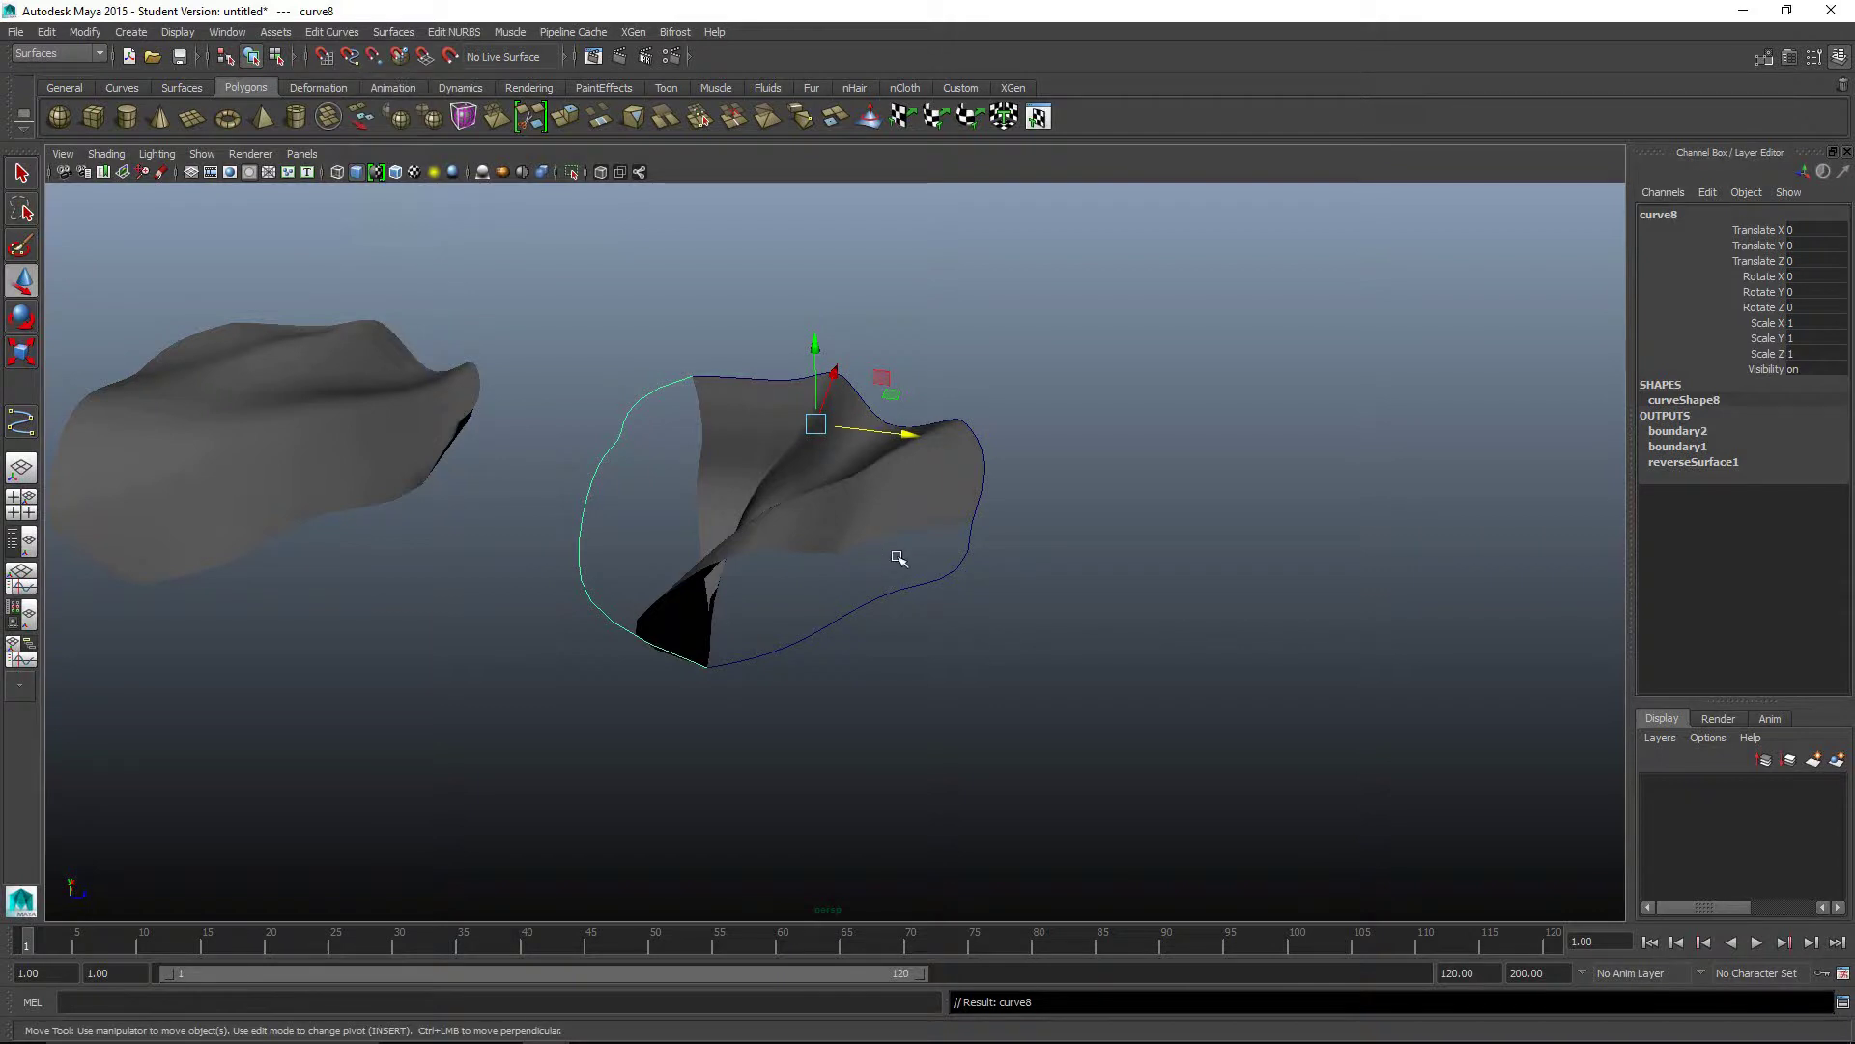
{"action": "key", "text": "ctrl+z"}
{"action": "key", "text": "ctrl+z"}
{"action": "key", "text": "ctrl+z"}
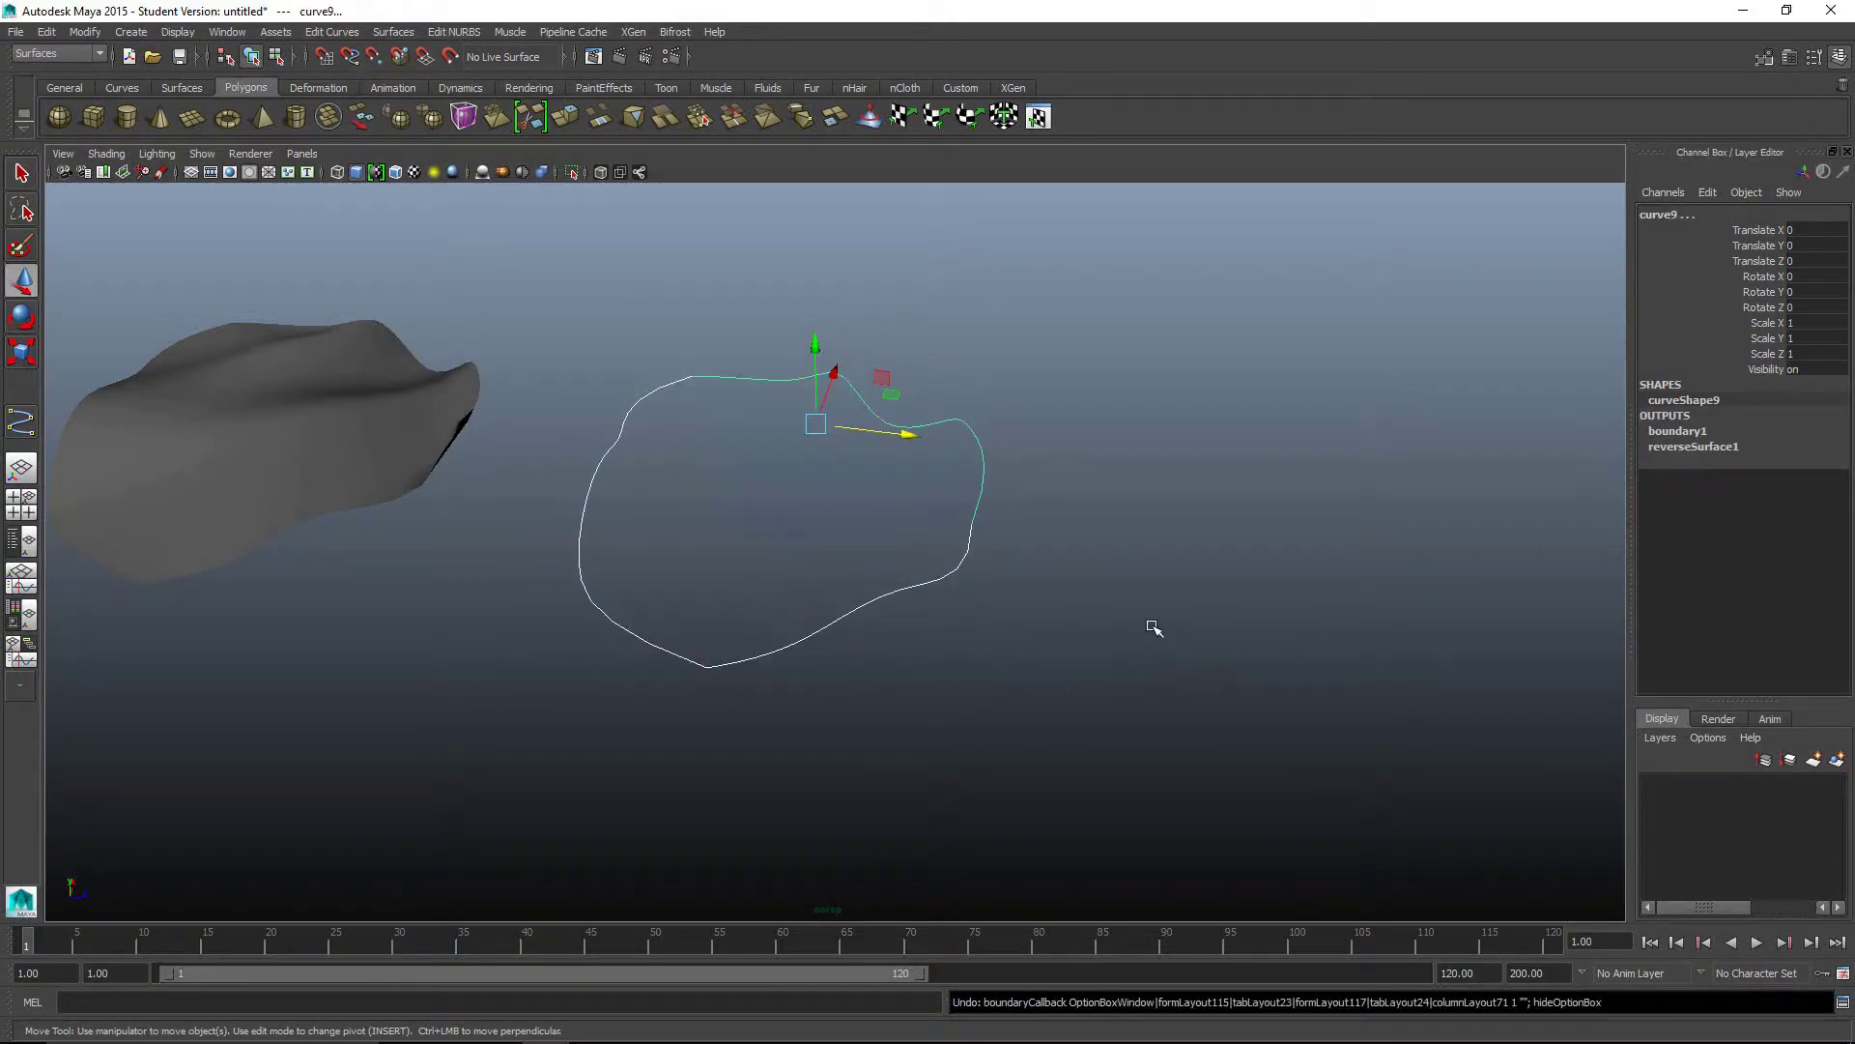
{"action": "left_click", "coordinate": [393, 32]}
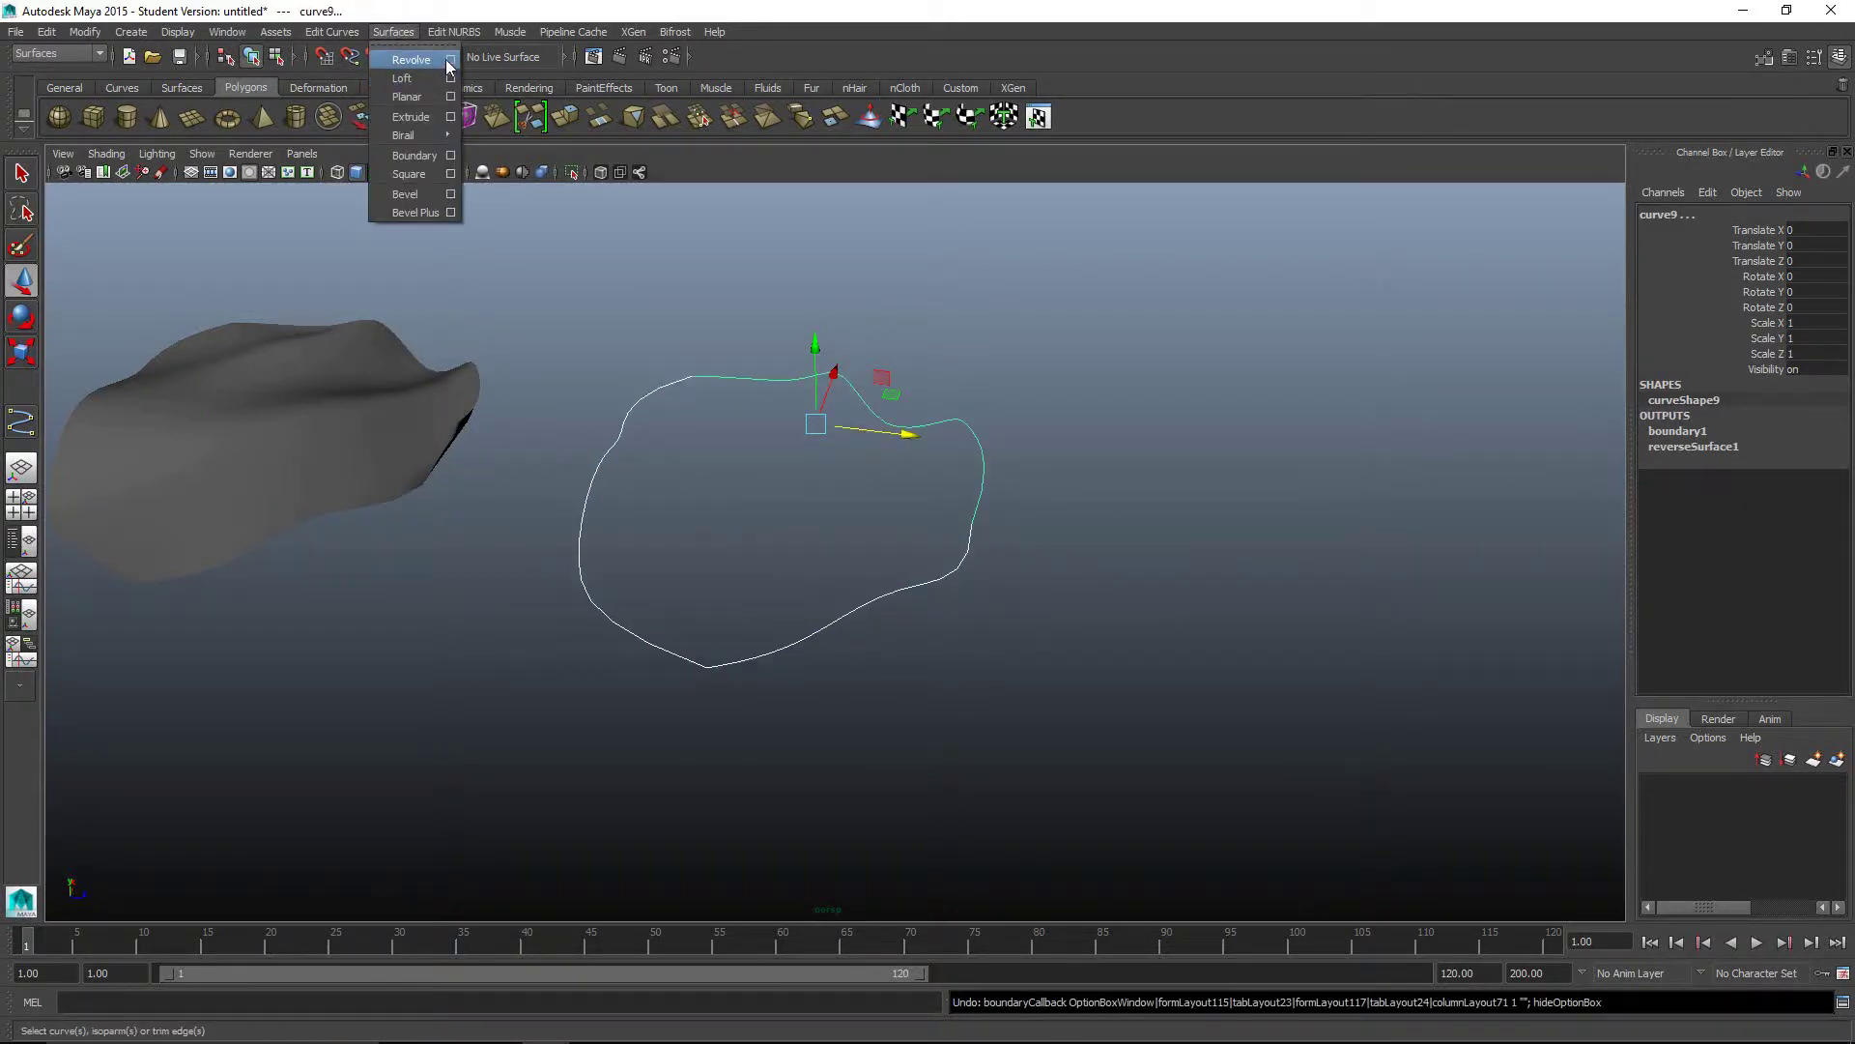
{"action": "left_click", "coordinate": [450, 154]}
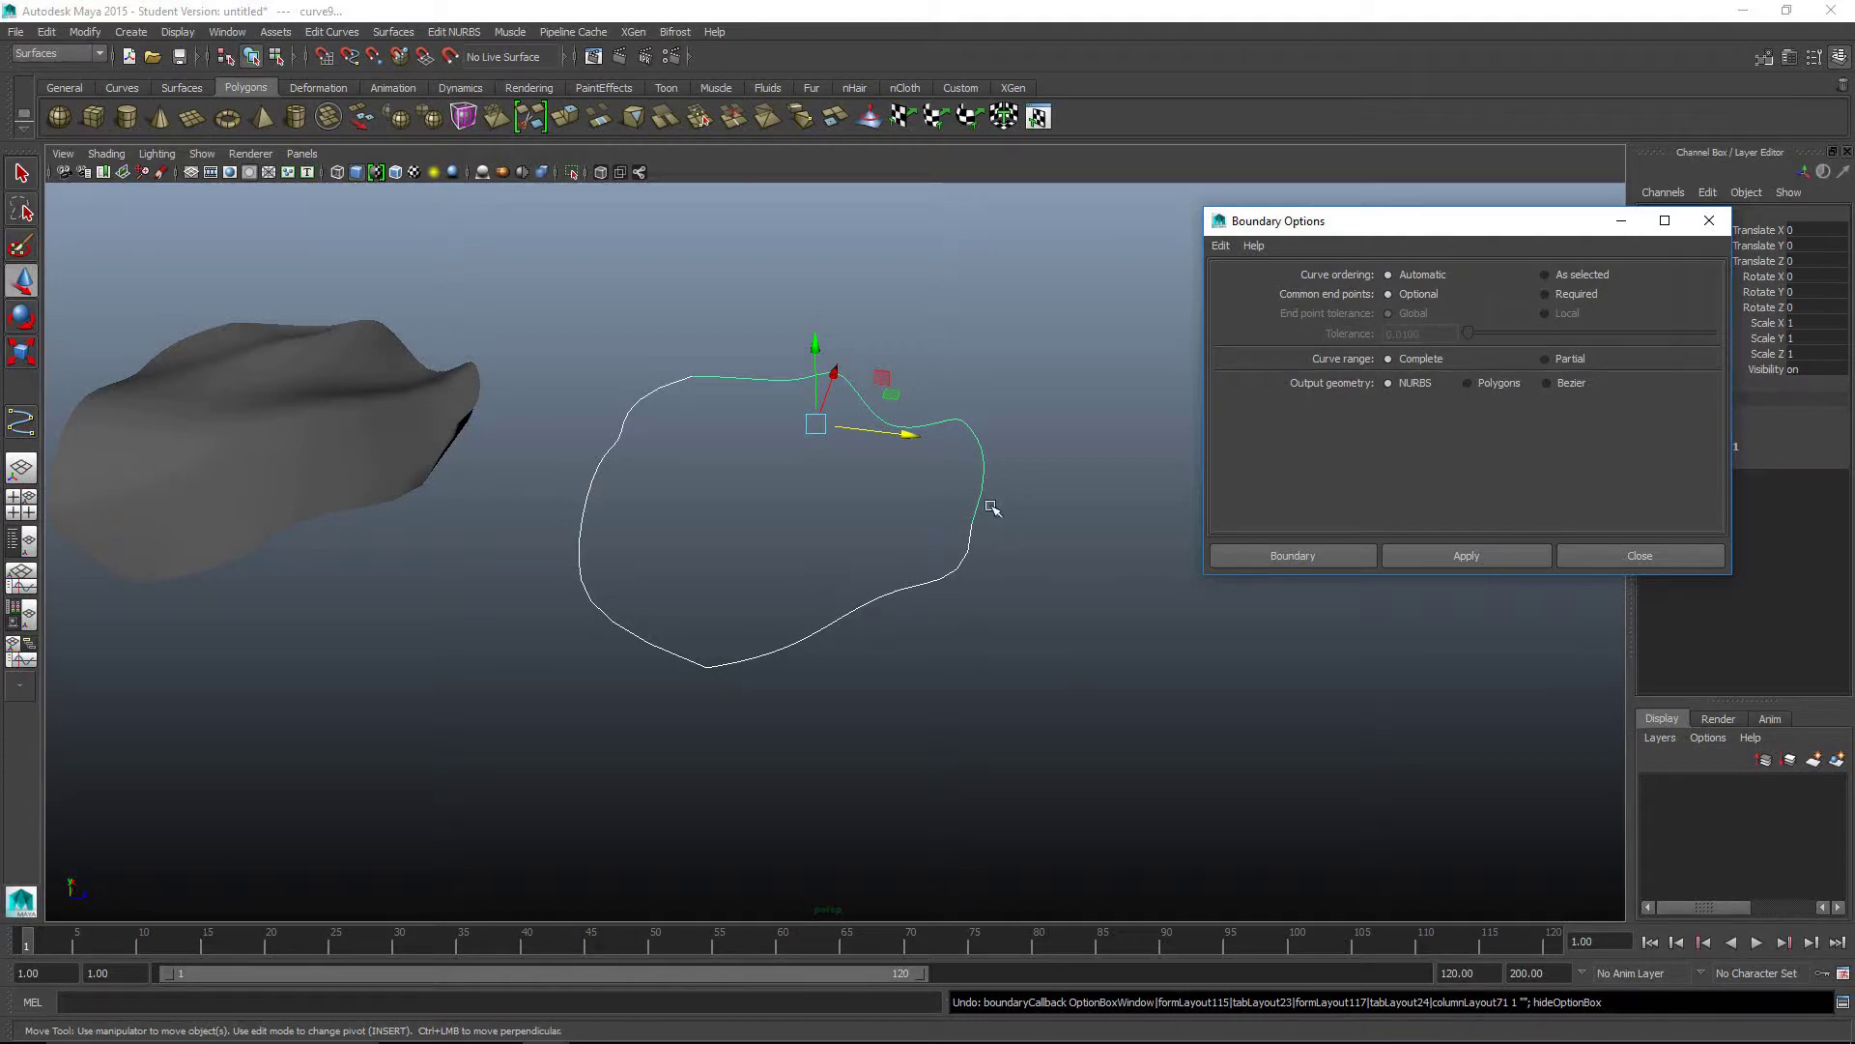
{"action": "left_click", "coordinate": [1029, 533]}
Step: Draw a five-point open CV curve below the outline's lower left
{"action": "key", "text": "a"}
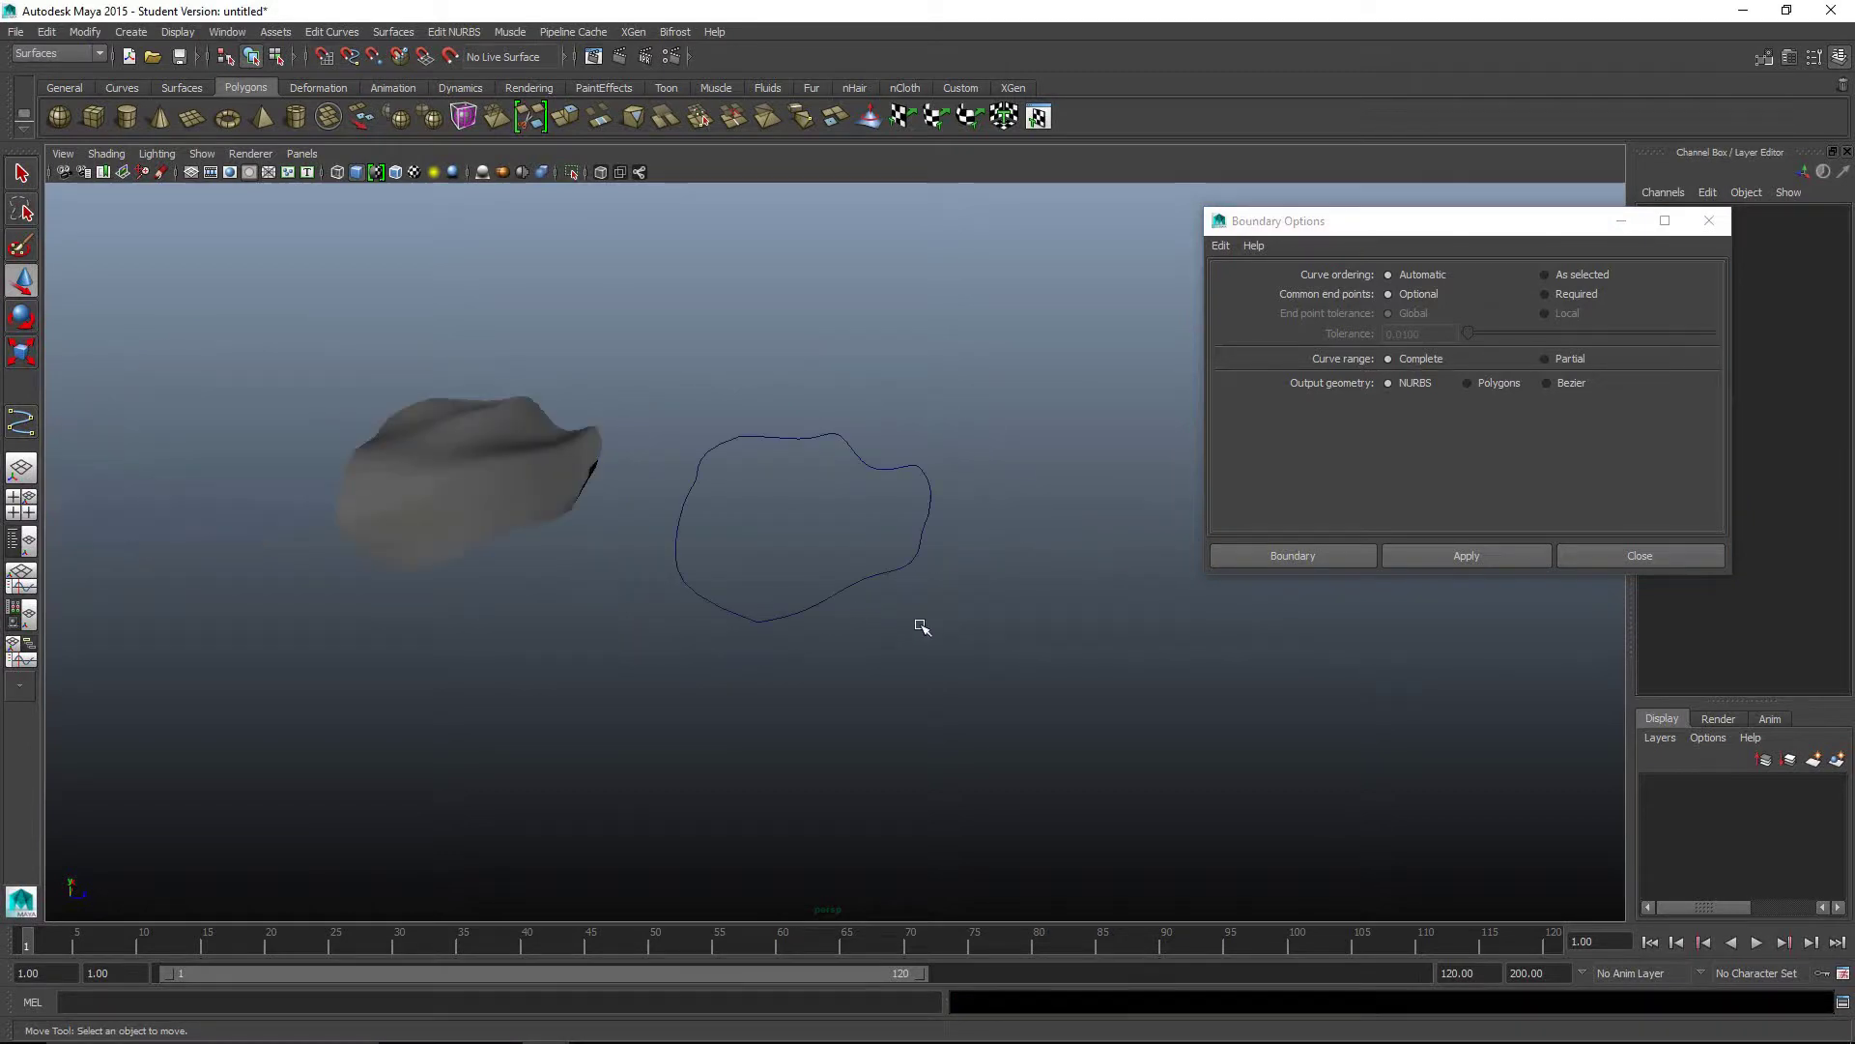
{"action": "left_click", "coordinate": [21, 422]}
{"action": "left_click", "coordinate": [538, 664]}
{"action": "left_click", "coordinate": [524, 729]}
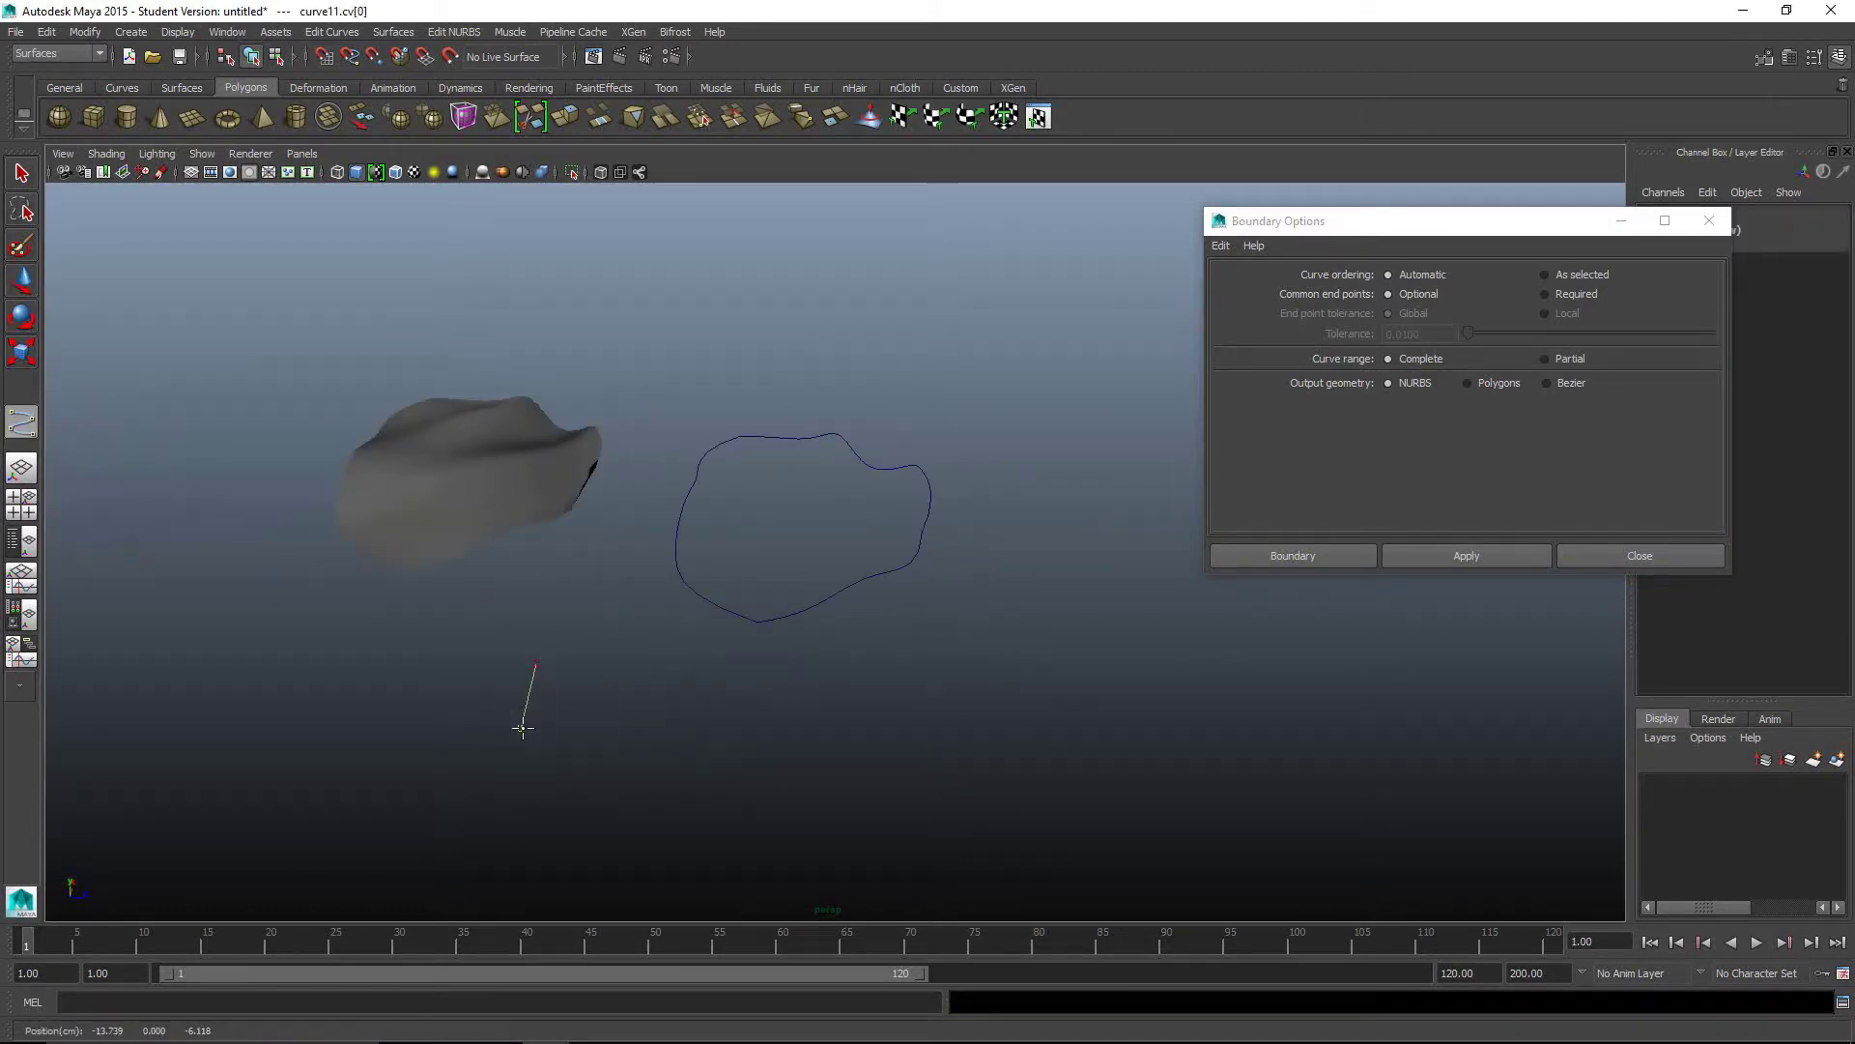
{"action": "left_click", "coordinate": [601, 762]}
{"action": "left_click", "coordinate": [655, 763]}
{"action": "left_click", "coordinate": [700, 796]}
{"action": "key", "text": "w"}
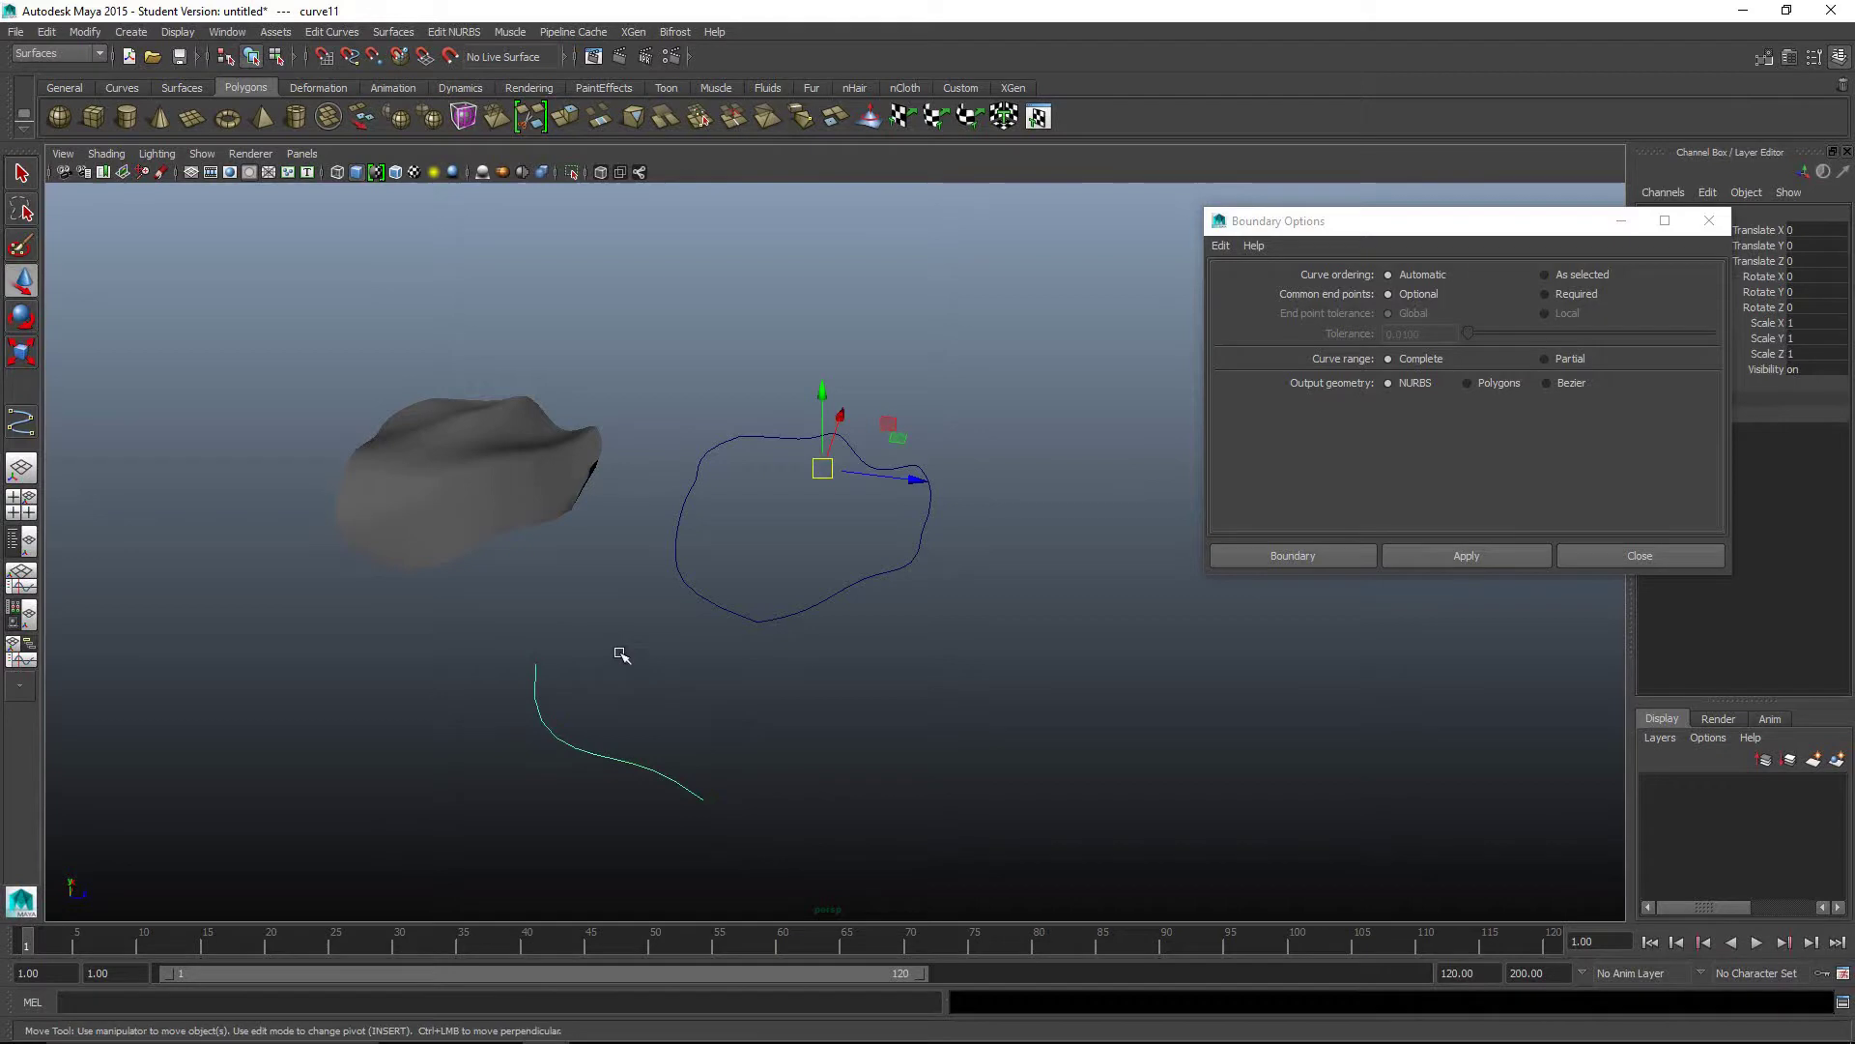
{"action": "left_click", "coordinate": [577, 656]}
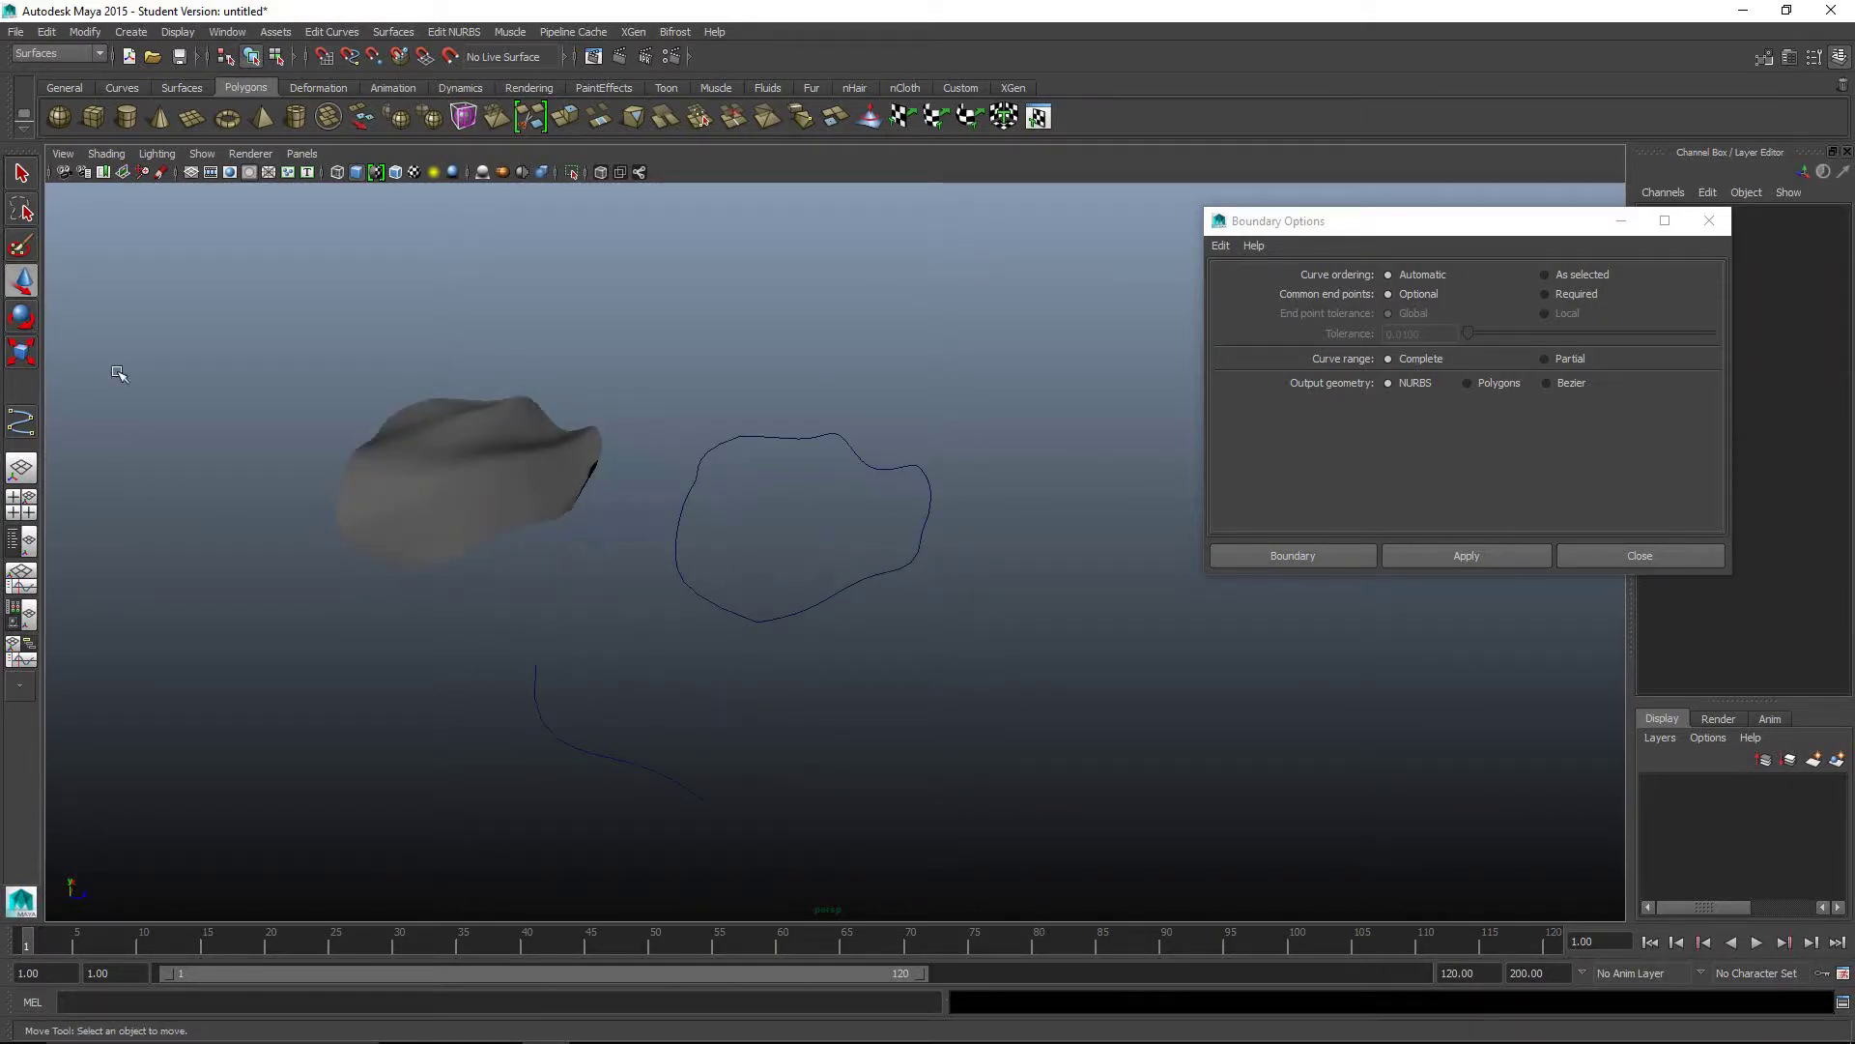
Step: Draw a second five-point open CV curve running to the right
{"action": "left_click", "coordinate": [29, 431]}
{"action": "left_click", "coordinate": [582, 641]}
{"action": "left_click", "coordinate": [638, 676]}
{"action": "left_click", "coordinate": [706, 698]}
{"action": "left_click", "coordinate": [773, 682]}
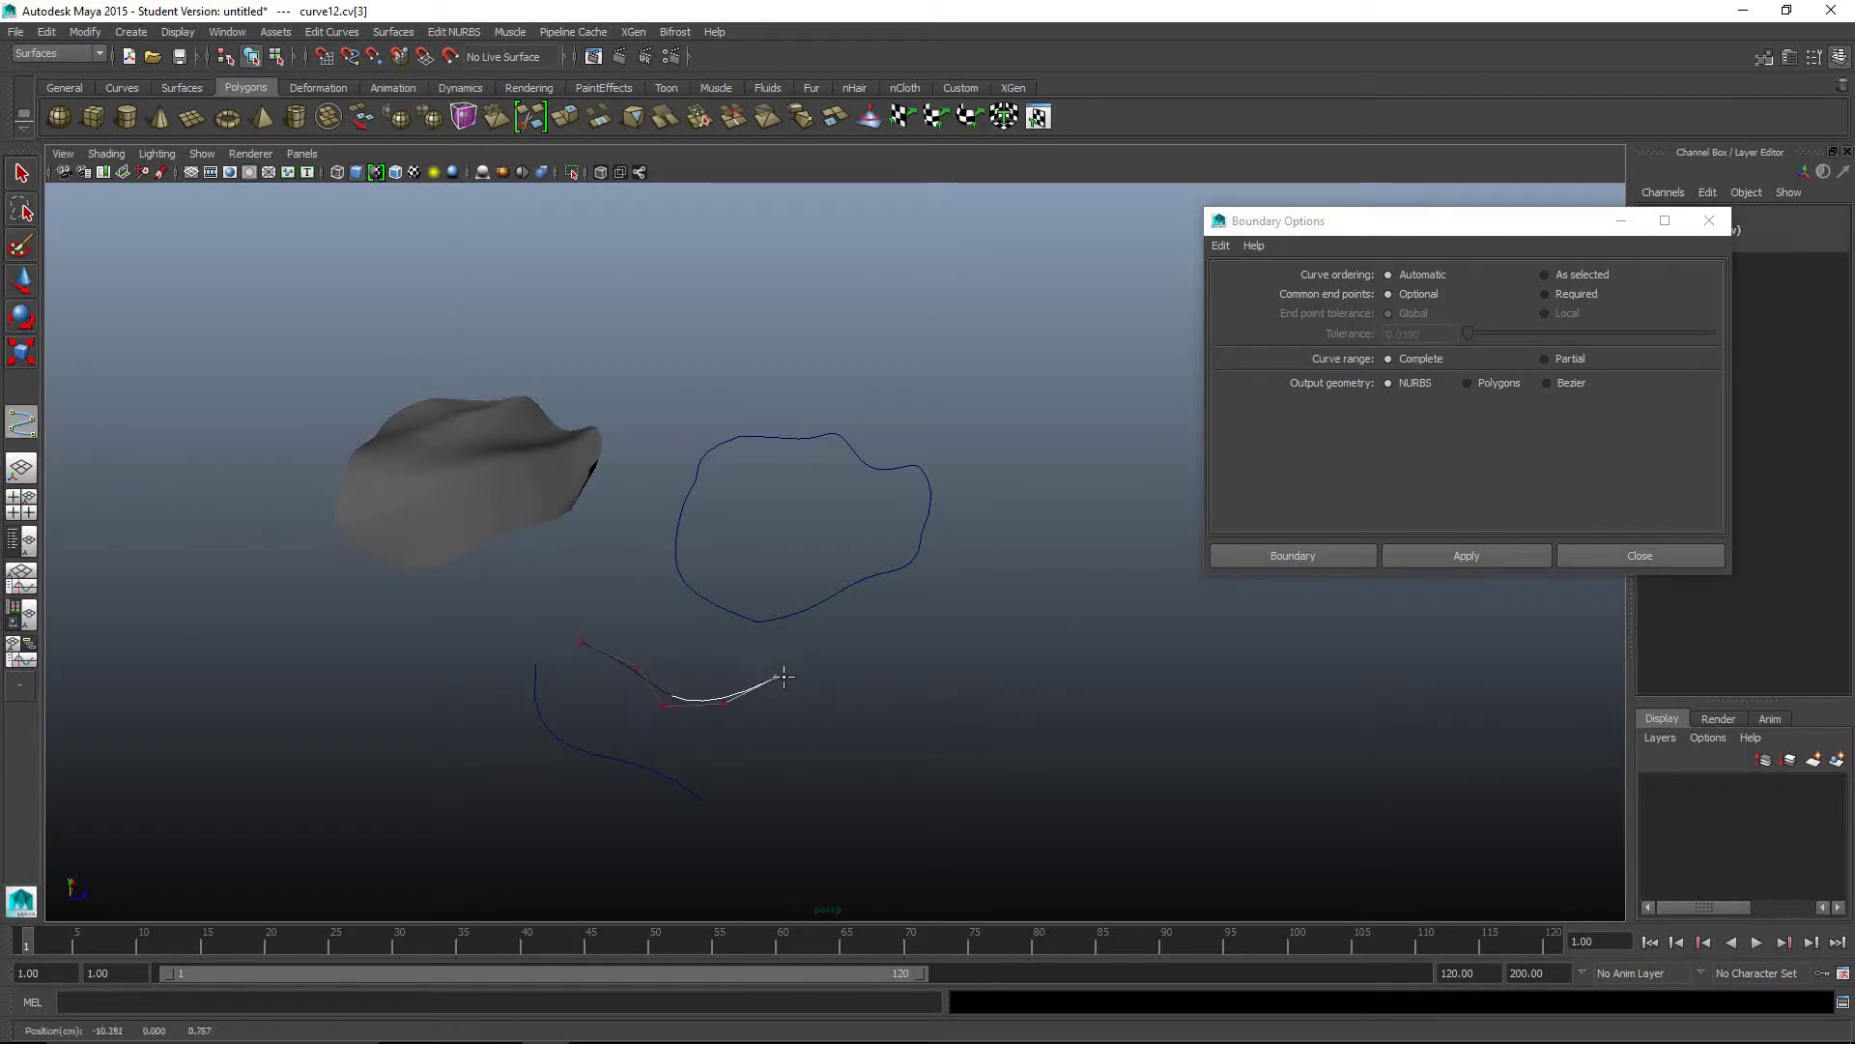
{"action": "left_click", "coordinate": [827, 686]}
{"action": "key", "text": "w"}
Step: Draw a short four-point third curve joining the lower ends of the two curves
{"action": "key", "text": "y"}
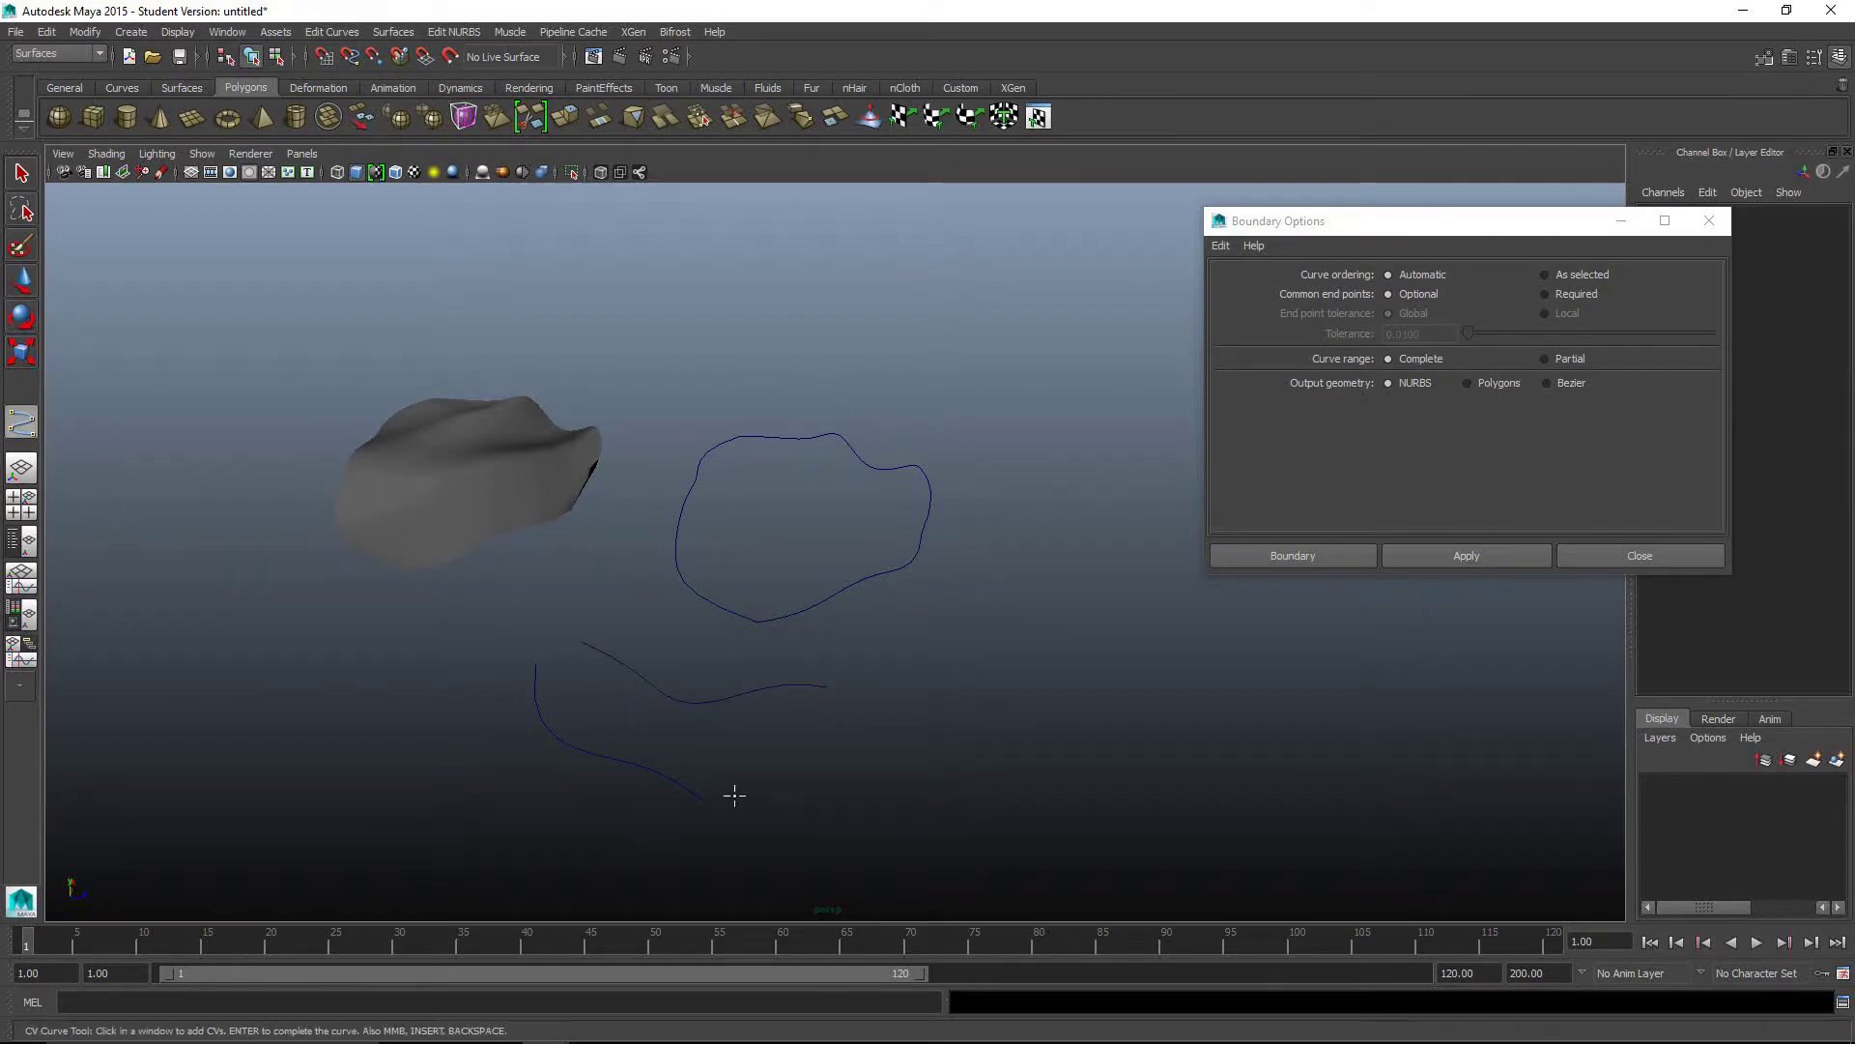
{"action": "left_click", "coordinate": [731, 797]}
{"action": "left_click", "coordinate": [774, 766]}
{"action": "left_click", "coordinate": [804, 738]}
{"action": "left_click", "coordinate": [837, 715]}
{"action": "key", "text": "w"}
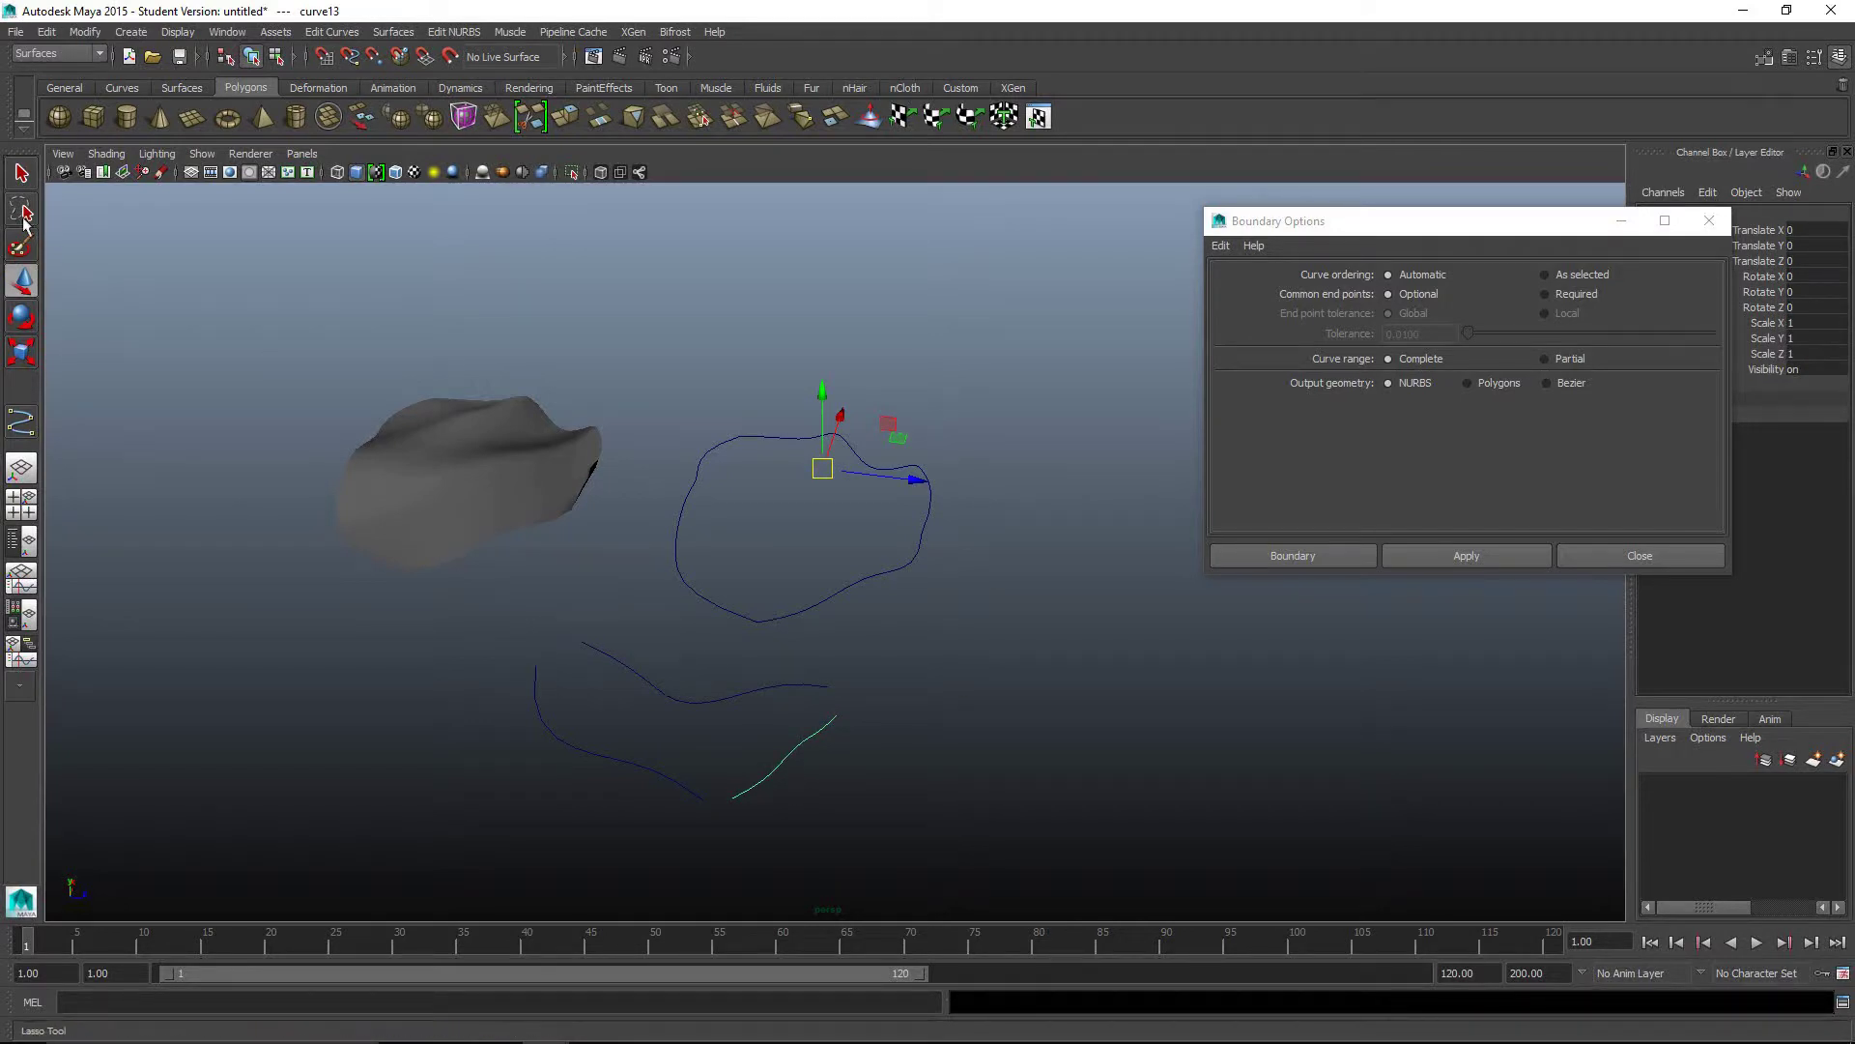
Step: Marquee-select the three lower open curves and build boundarySurface2 from them
{"action": "left_click", "coordinate": [21, 174]}
{"action": "left_click_drag", "start_coordinate": [447, 588], "coordinate": [876, 806]}
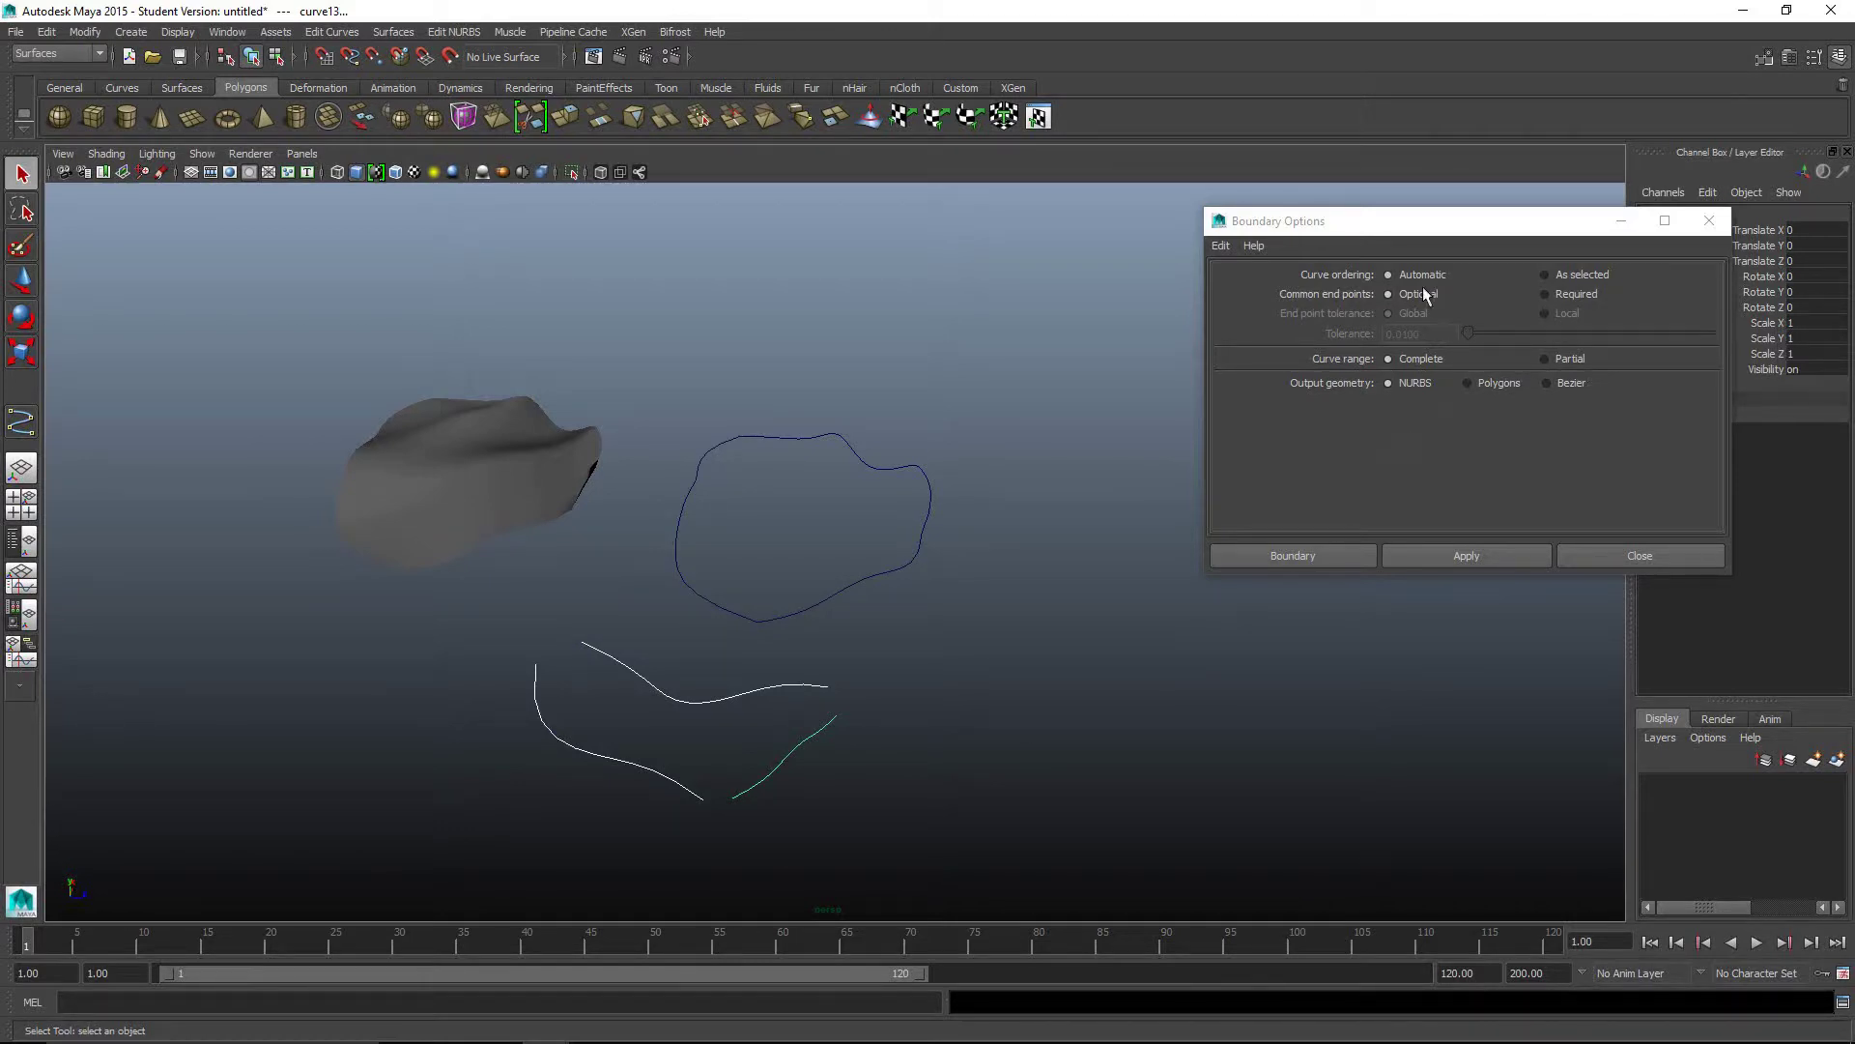
{"action": "left_click", "coordinate": [1293, 556]}
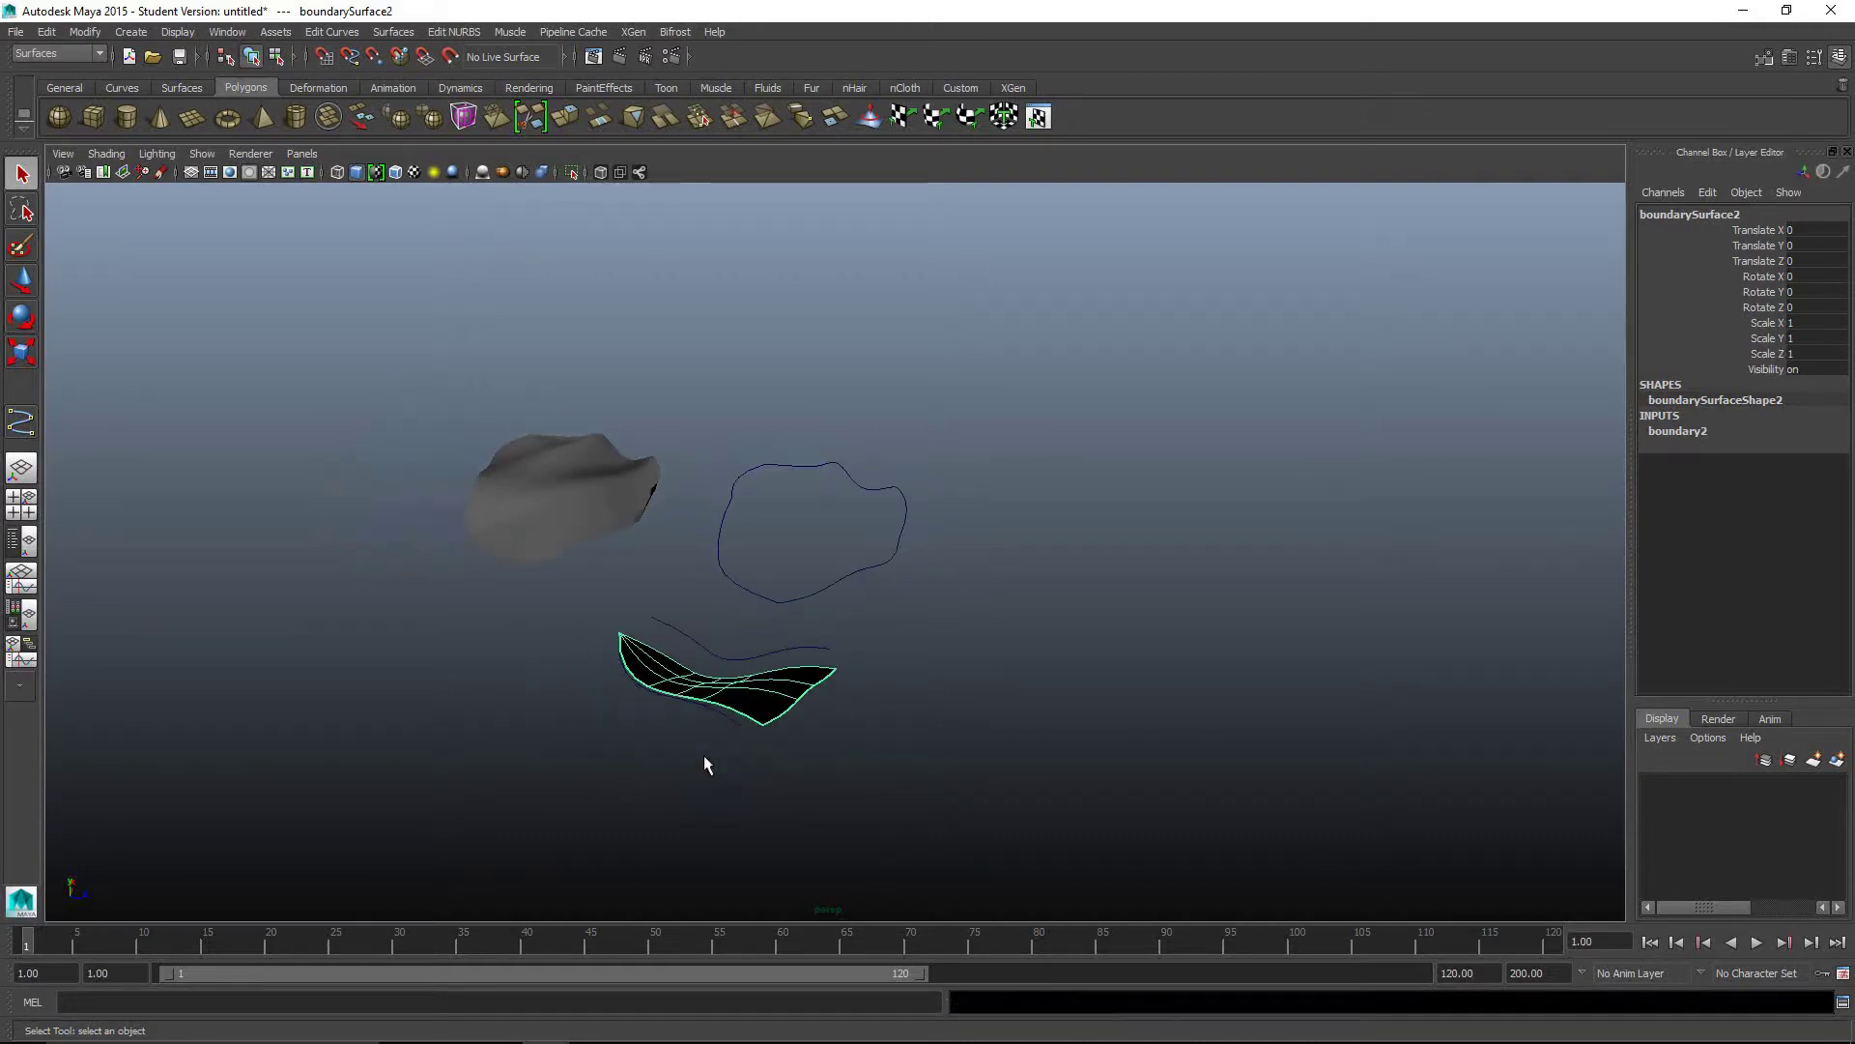
{"action": "left_click_drag", "start_coordinate": [723, 747], "coordinate": [745, 684], "text": "alt"}
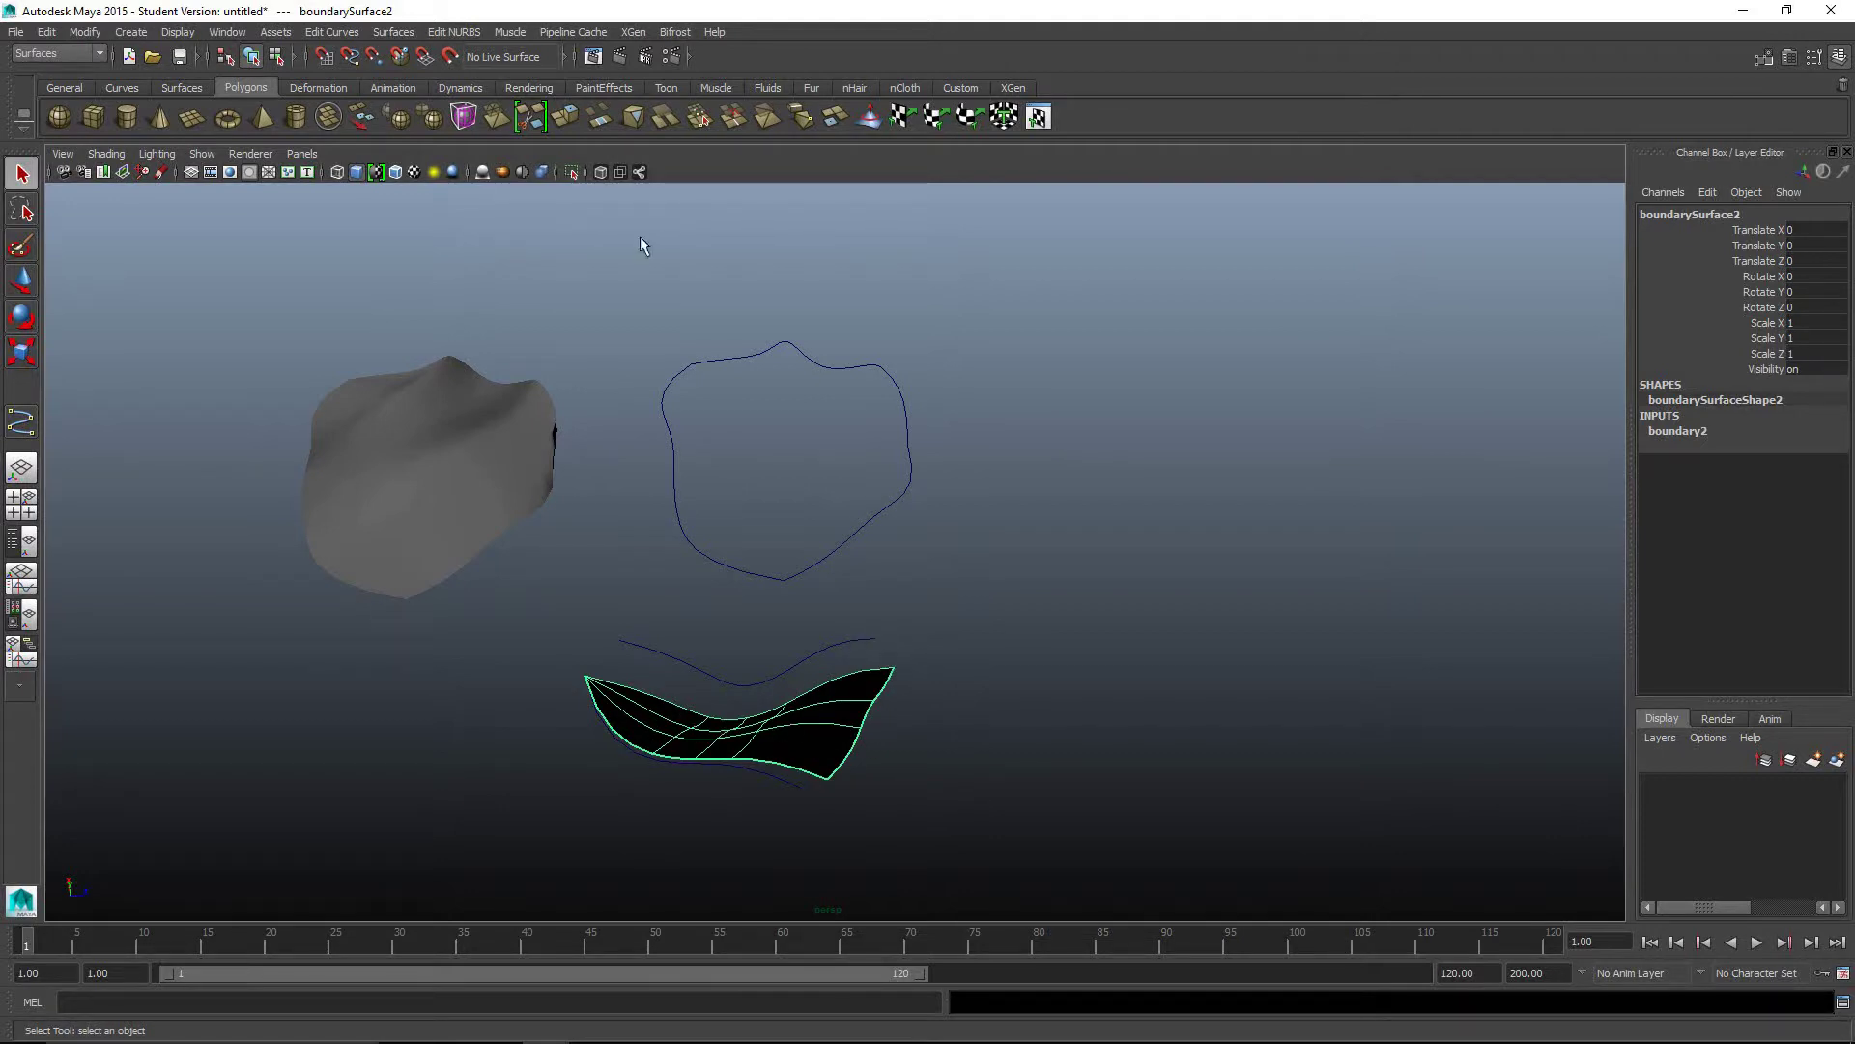
{"action": "left_click", "coordinate": [391, 31]}
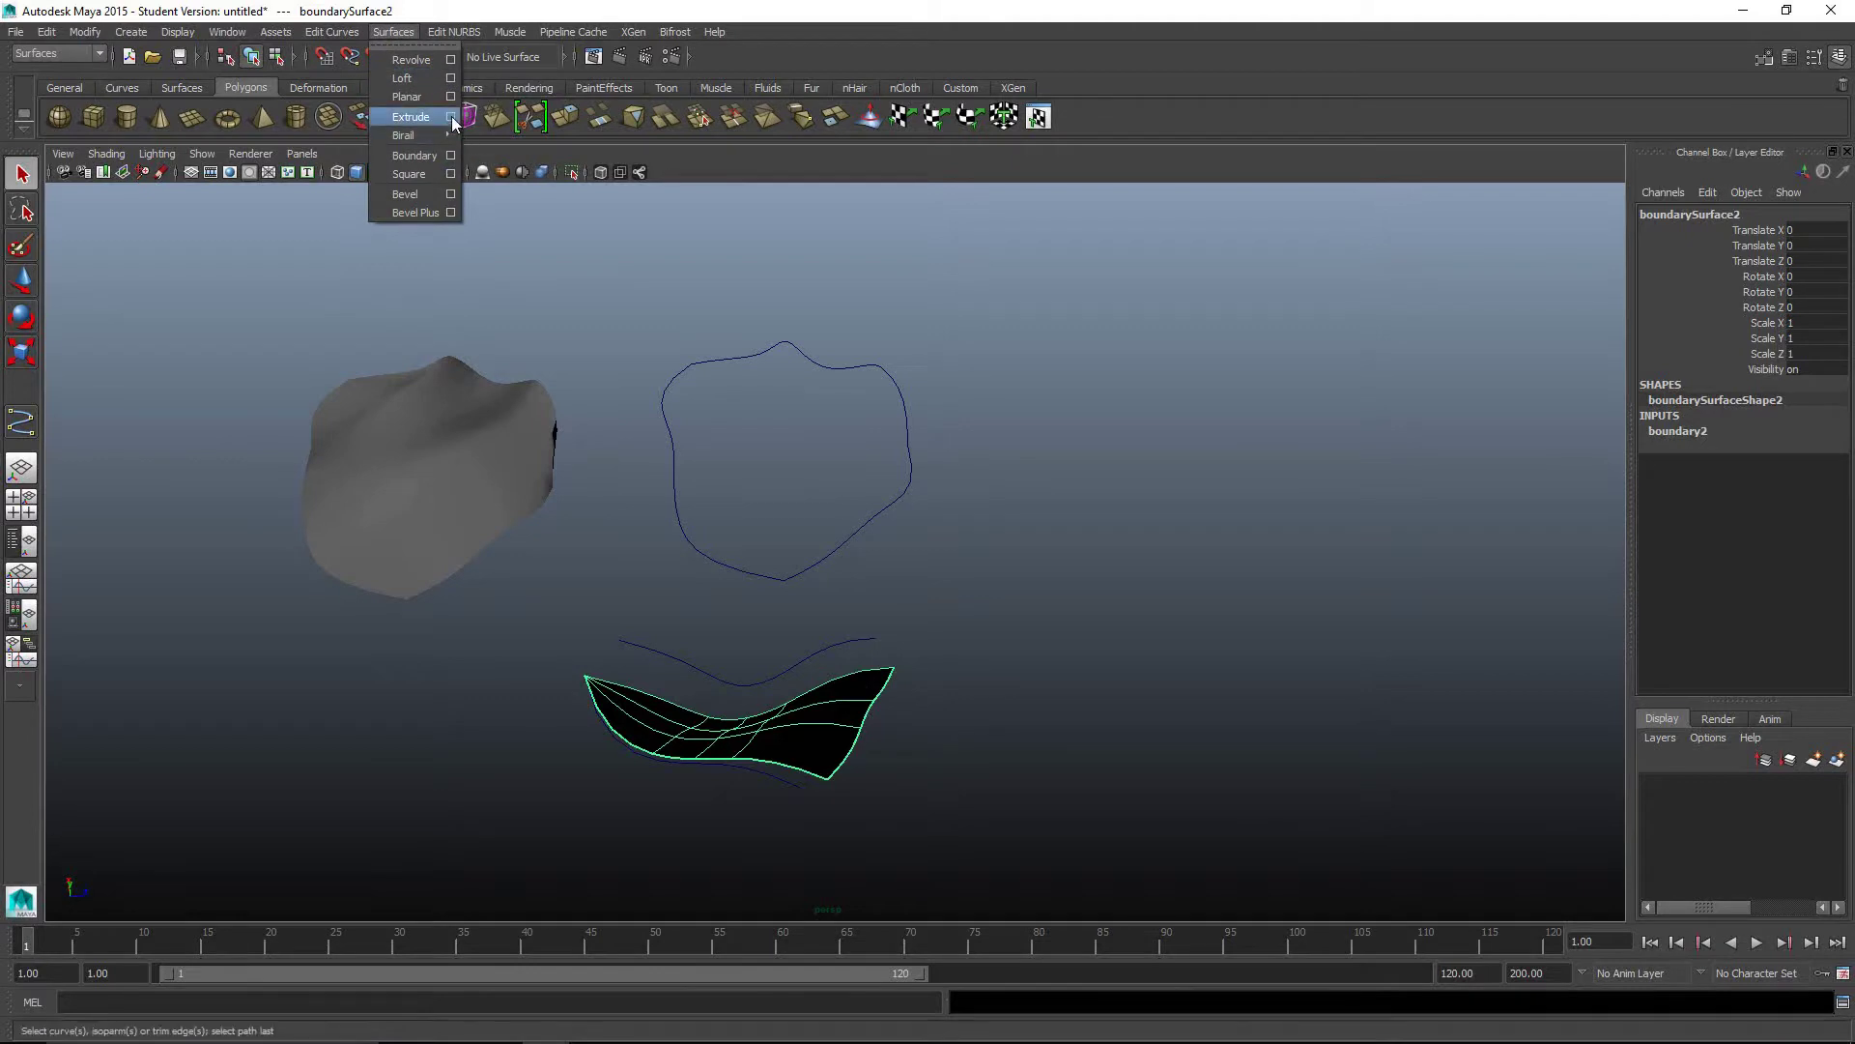
Step: In Boundary options, try Required common end points with a Local 0.0712 tolerance, then revert the tolerance to Global
{"action": "left_click", "coordinate": [451, 154]}
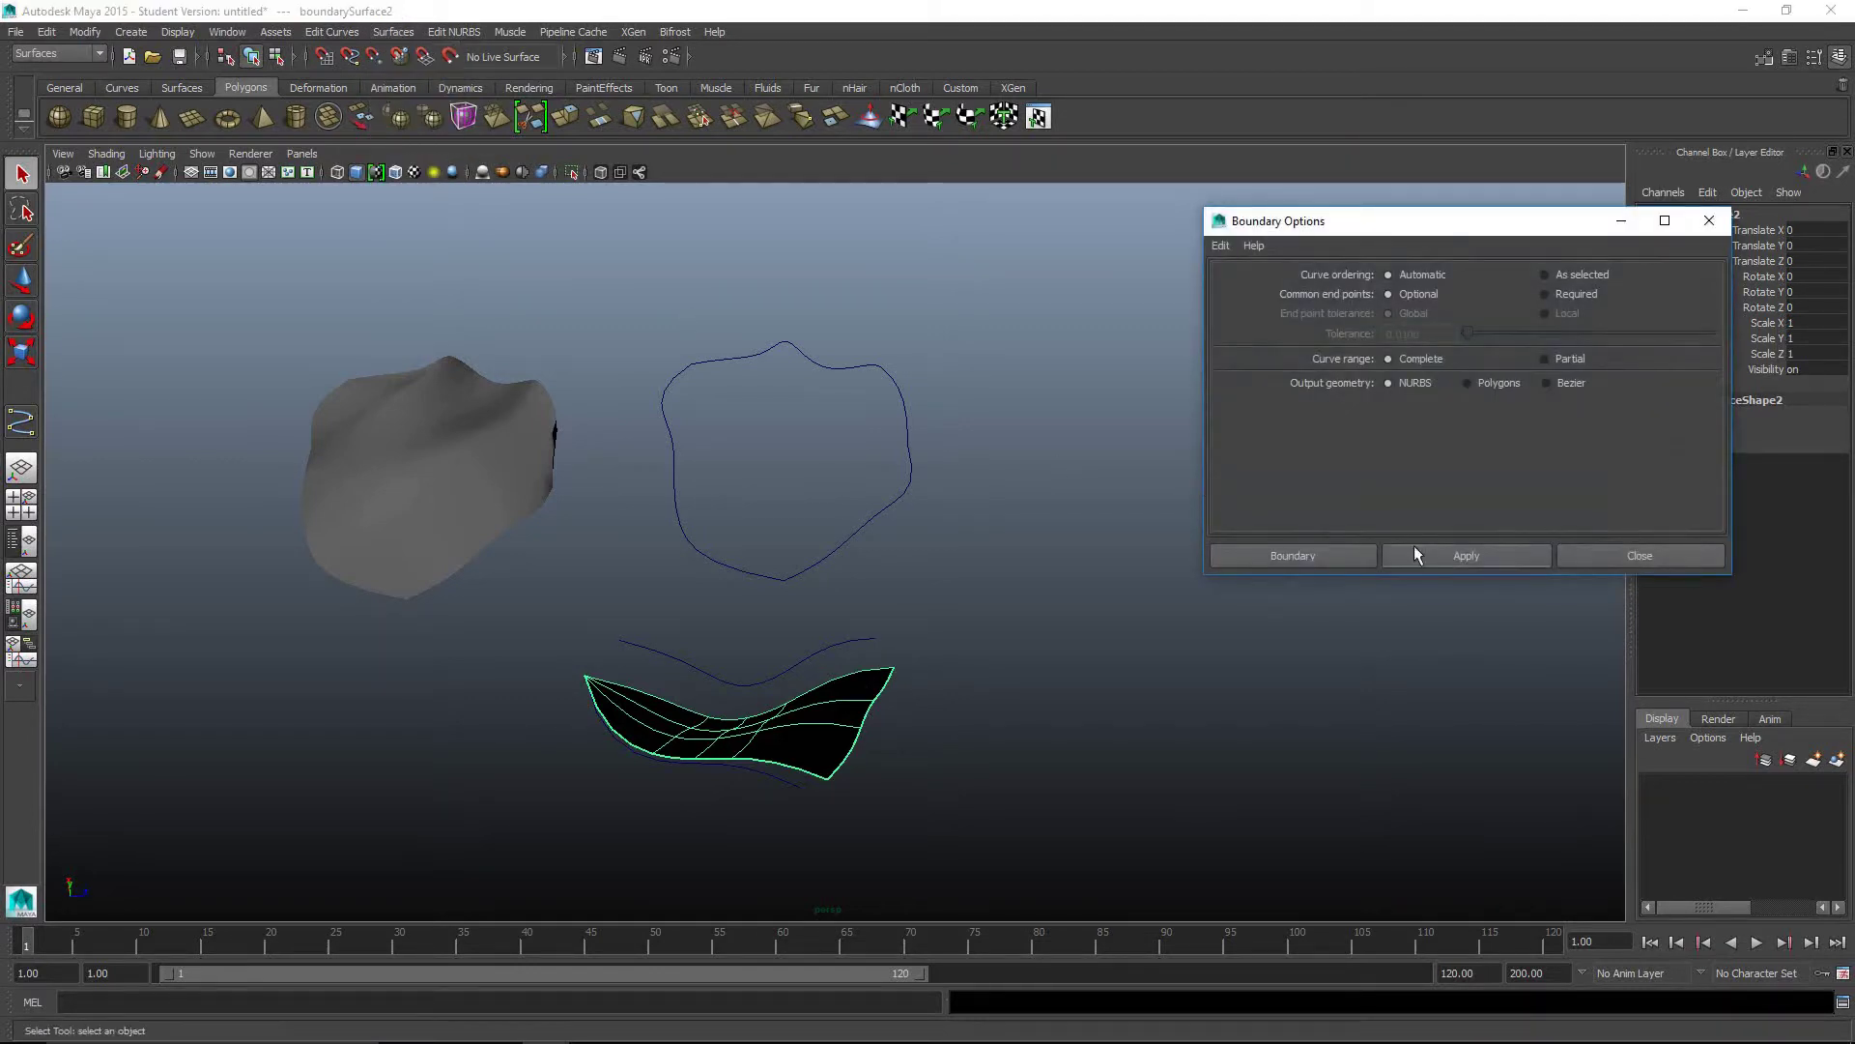
{"action": "left_click", "coordinate": [1546, 294]}
{"action": "left_click", "coordinate": [1391, 295]}
{"action": "left_click", "coordinate": [1545, 295]}
{"action": "left_click", "coordinate": [1546, 313]}
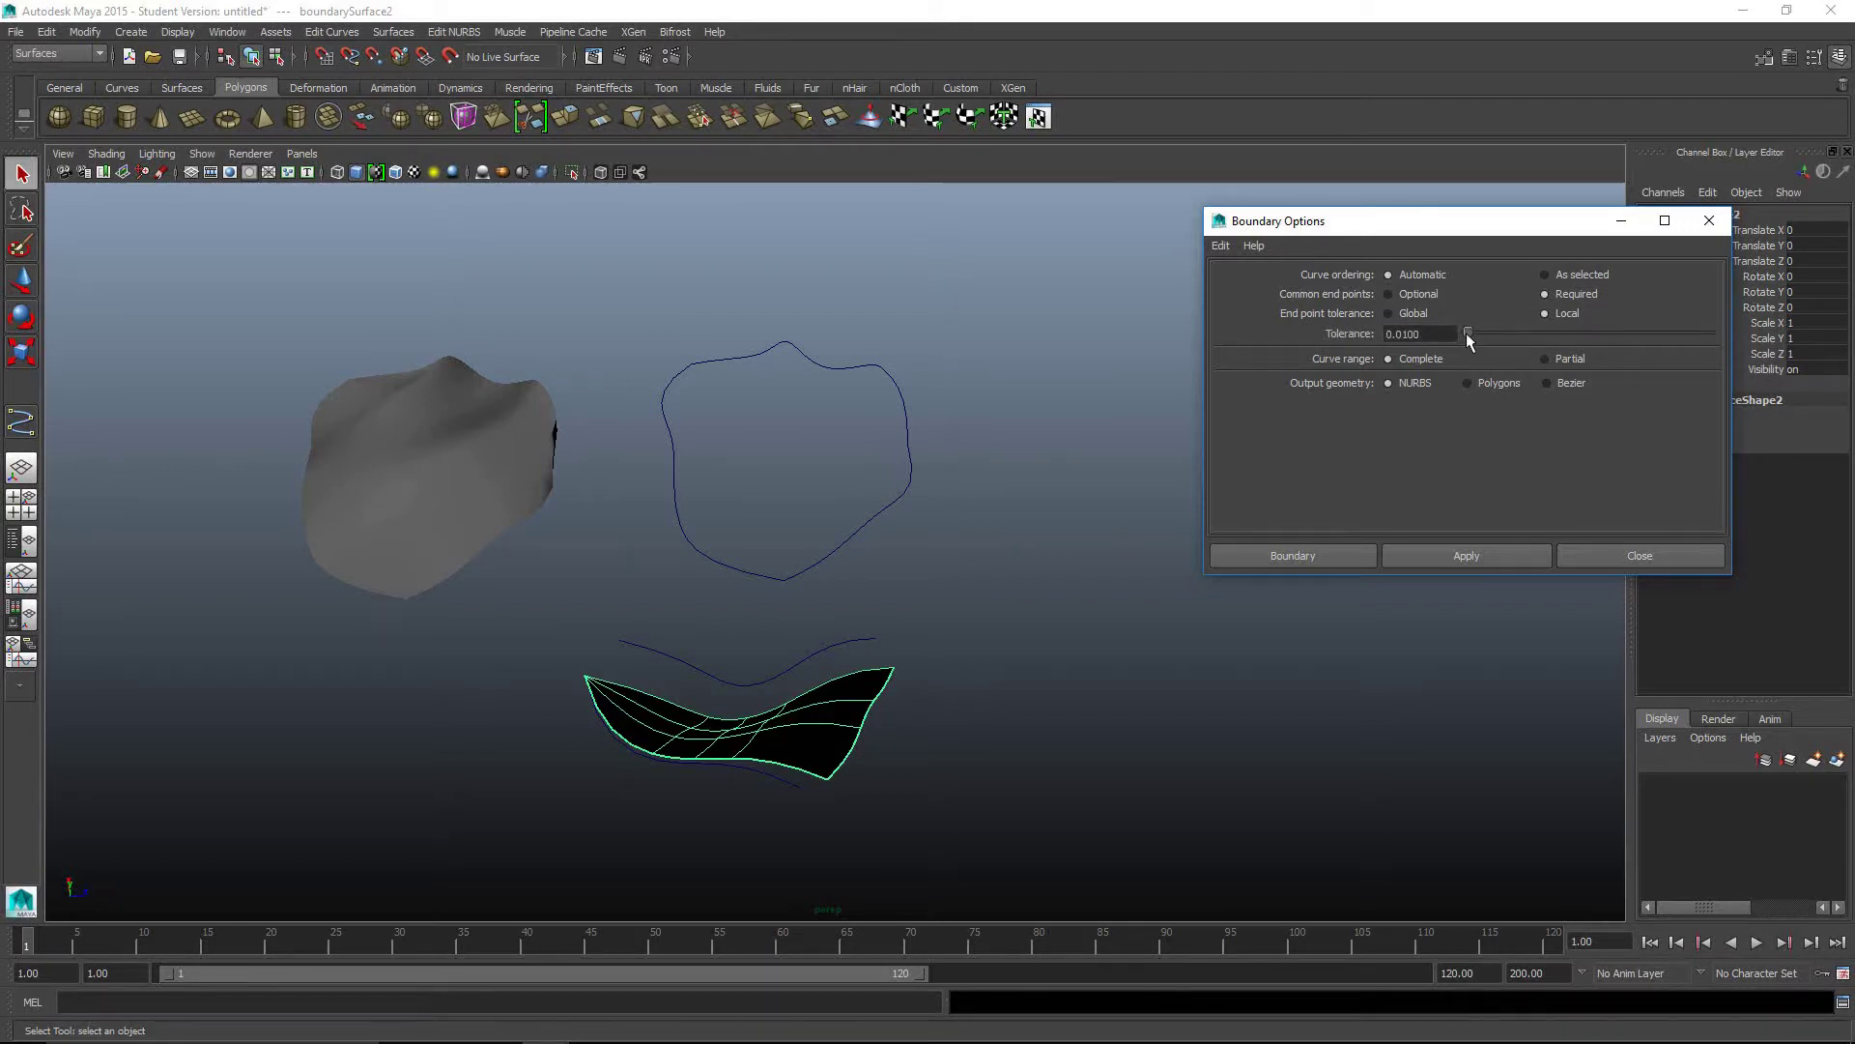
{"action": "left_click_drag", "start_coordinate": [1466, 334], "coordinate": [1481, 333]}
{"action": "left_click", "coordinate": [1386, 313]}
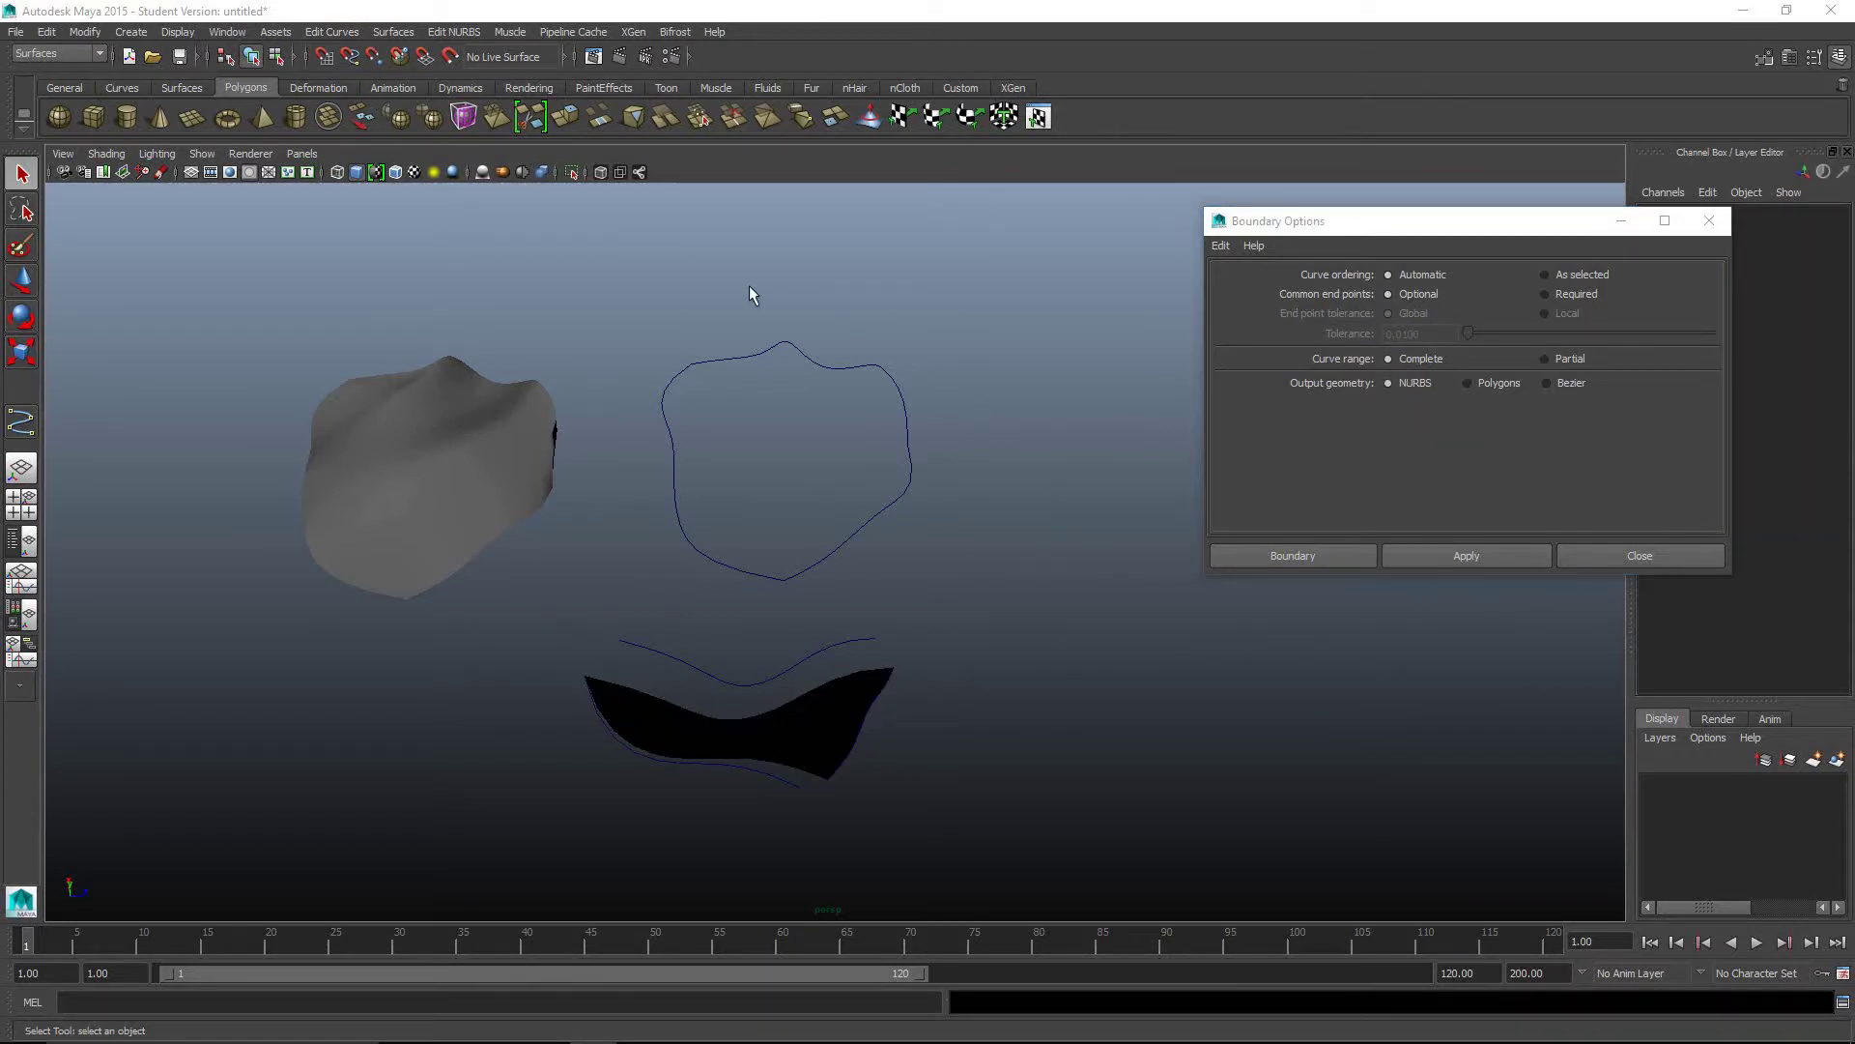
Step: Select the closed curve, keep the Complete curve range, and set output geometry to Polygons
{"action": "left_click", "coordinate": [737, 680]}
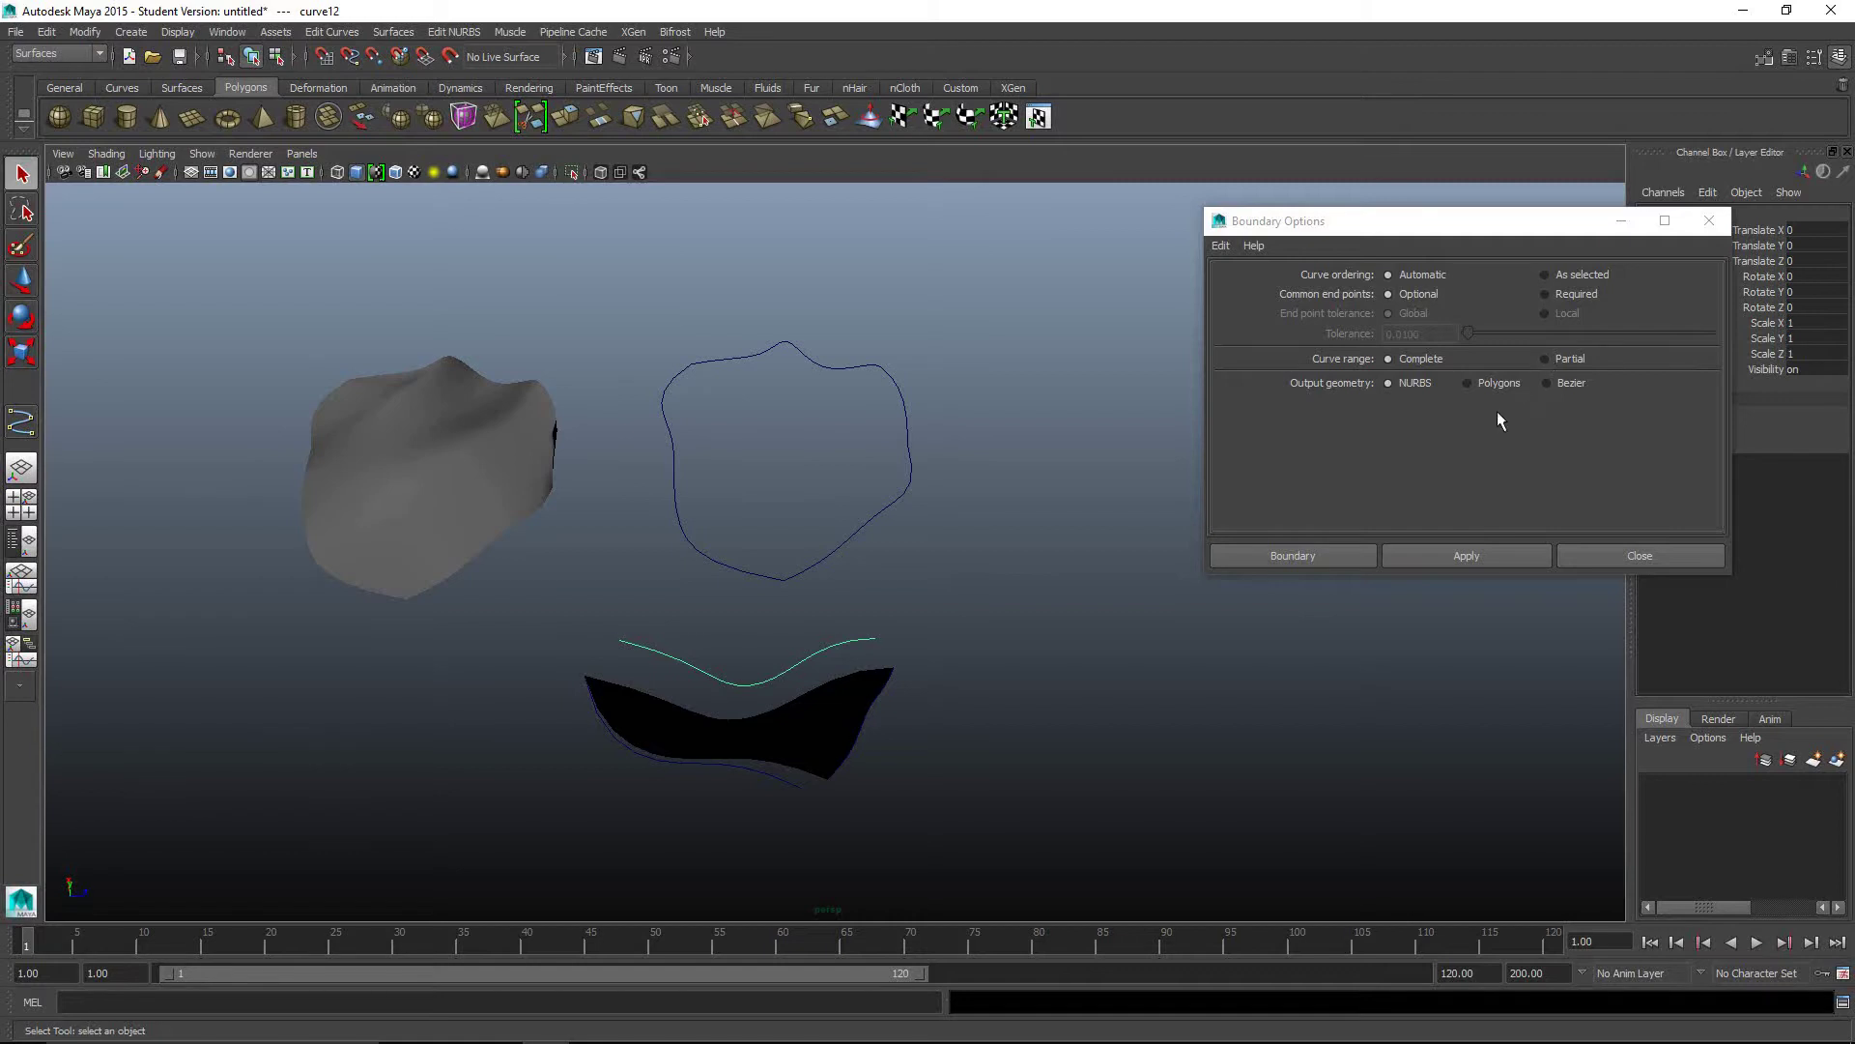
{"action": "left_click", "coordinate": [1546, 359]}
{"action": "left_click", "coordinate": [1388, 358]}
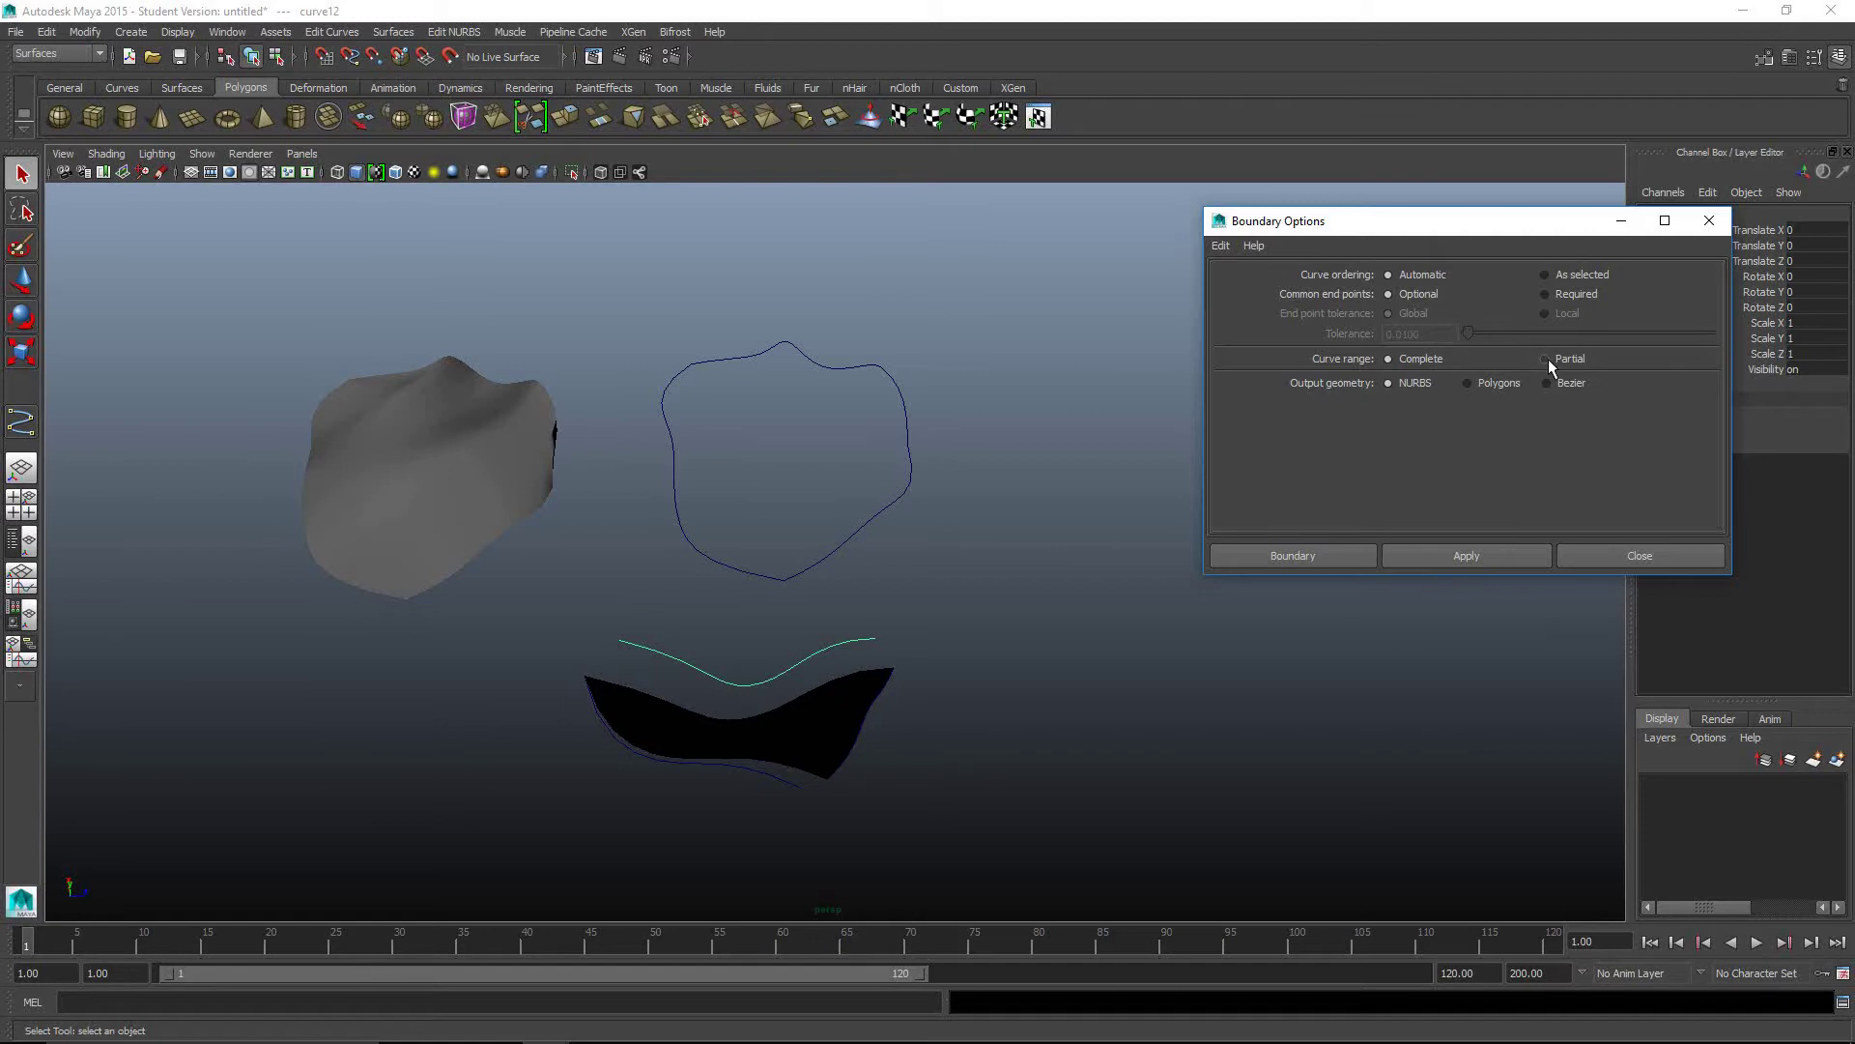
{"action": "key", "text": "ctrl+z"}
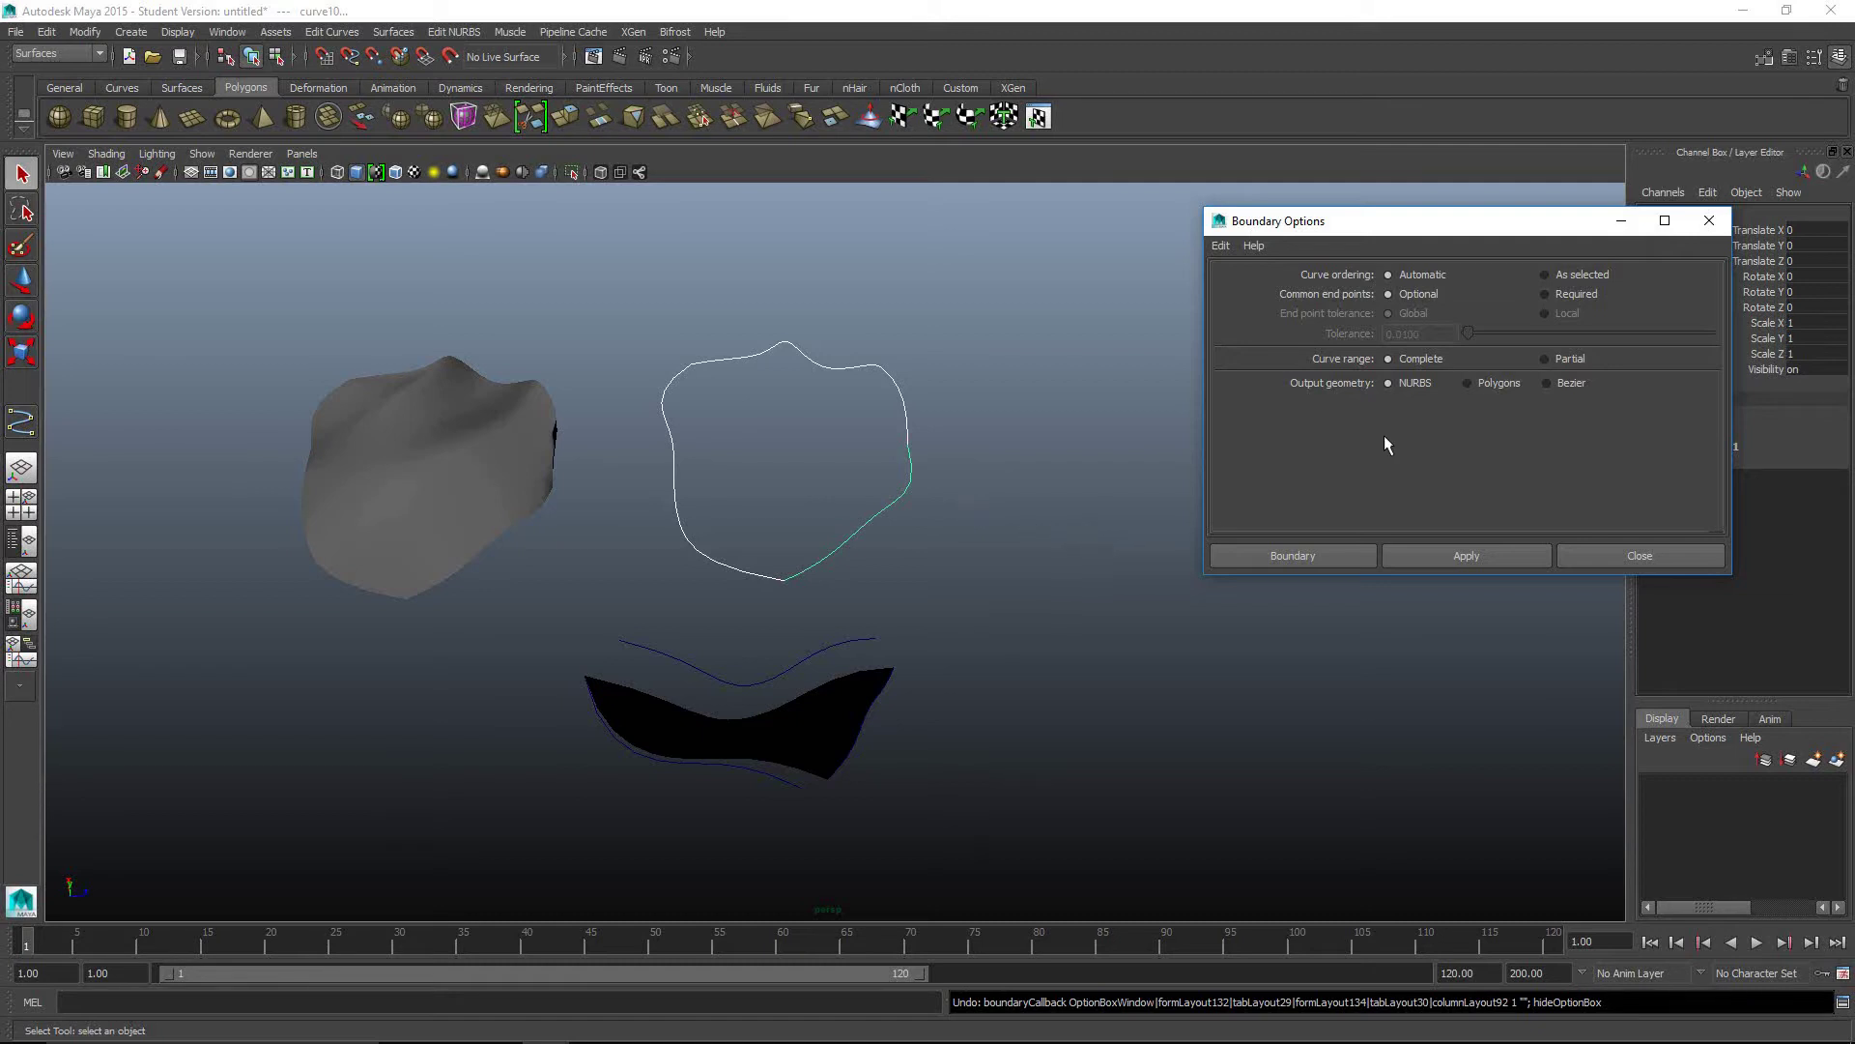
{"action": "left_click", "coordinate": [1467, 381]}
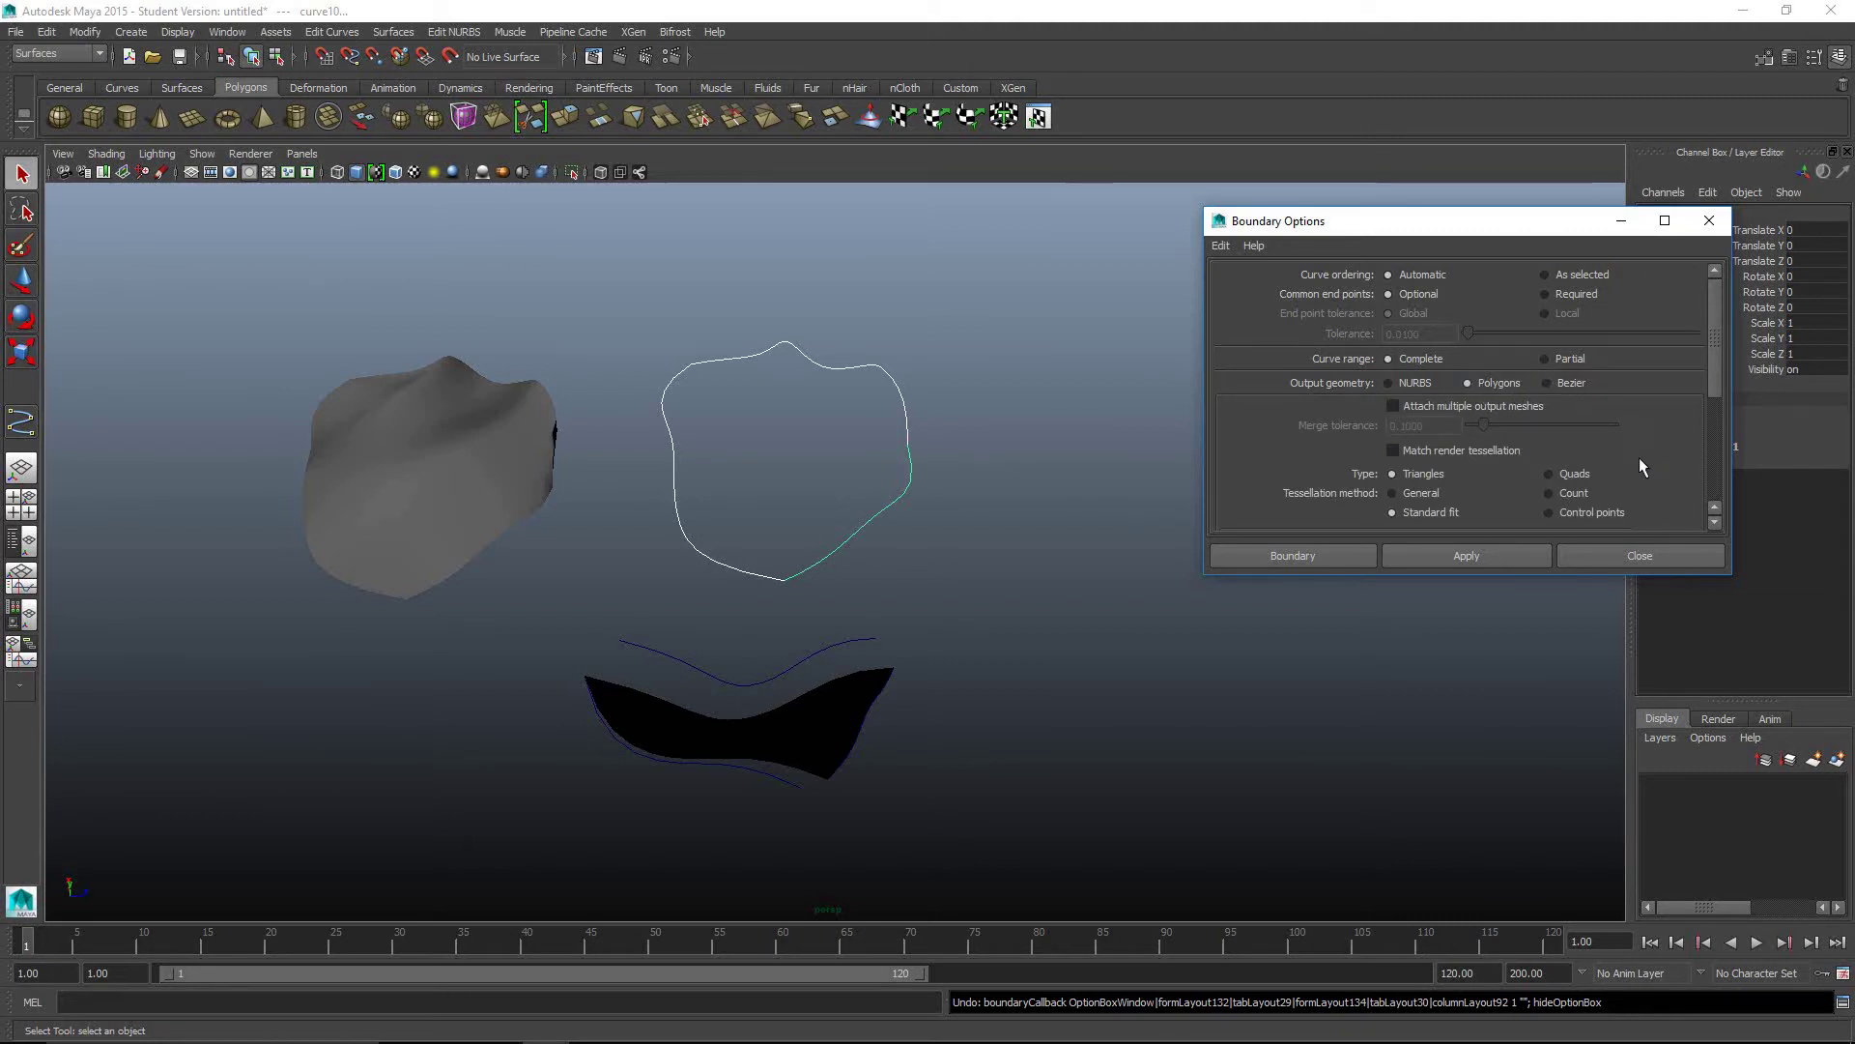
Step: Build a quad-tessellated polygon boundary mesh inside the closed curve
{"action": "scroll", "coordinate": [1639, 456], "scroll_direction": "down", "scroll_amount": 2}
{"action": "scroll", "coordinate": [1583, 449], "scroll_direction": "up", "scroll_amount": 1}
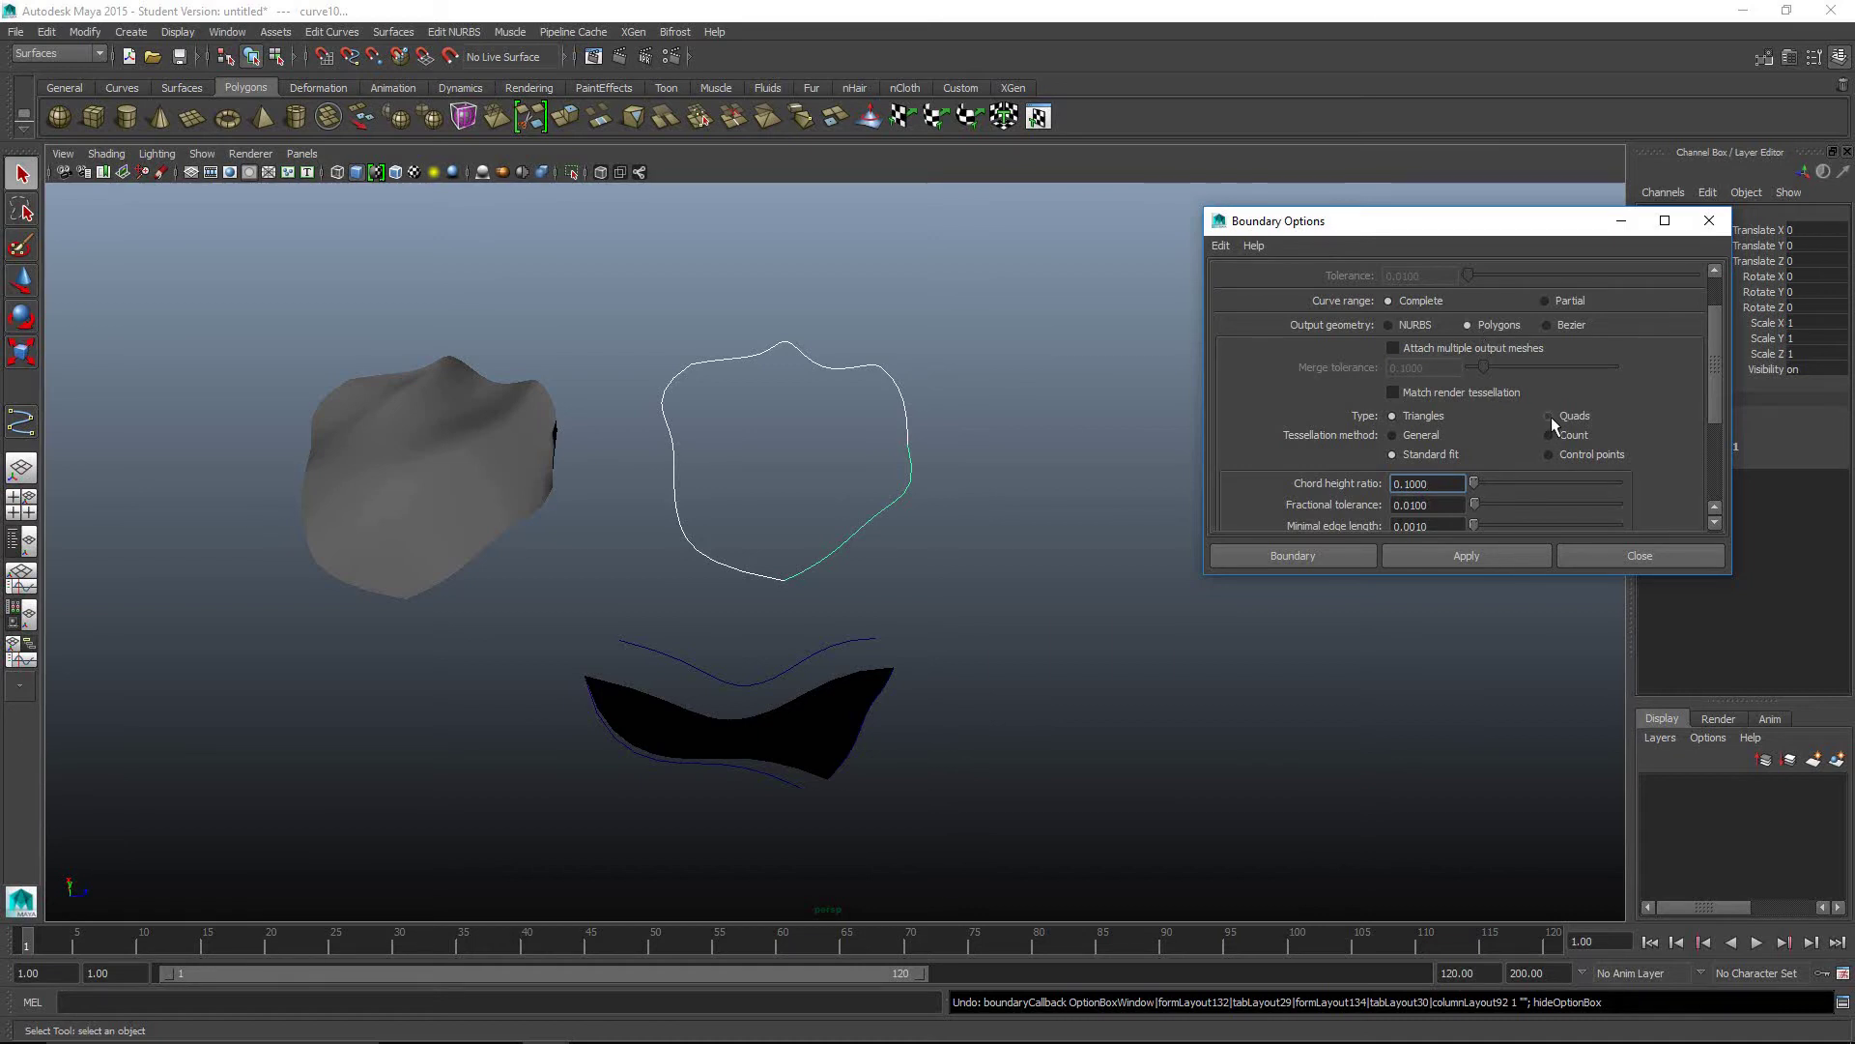
{"action": "scroll", "coordinate": [1614, 406], "scroll_direction": "down", "scroll_amount": 2}
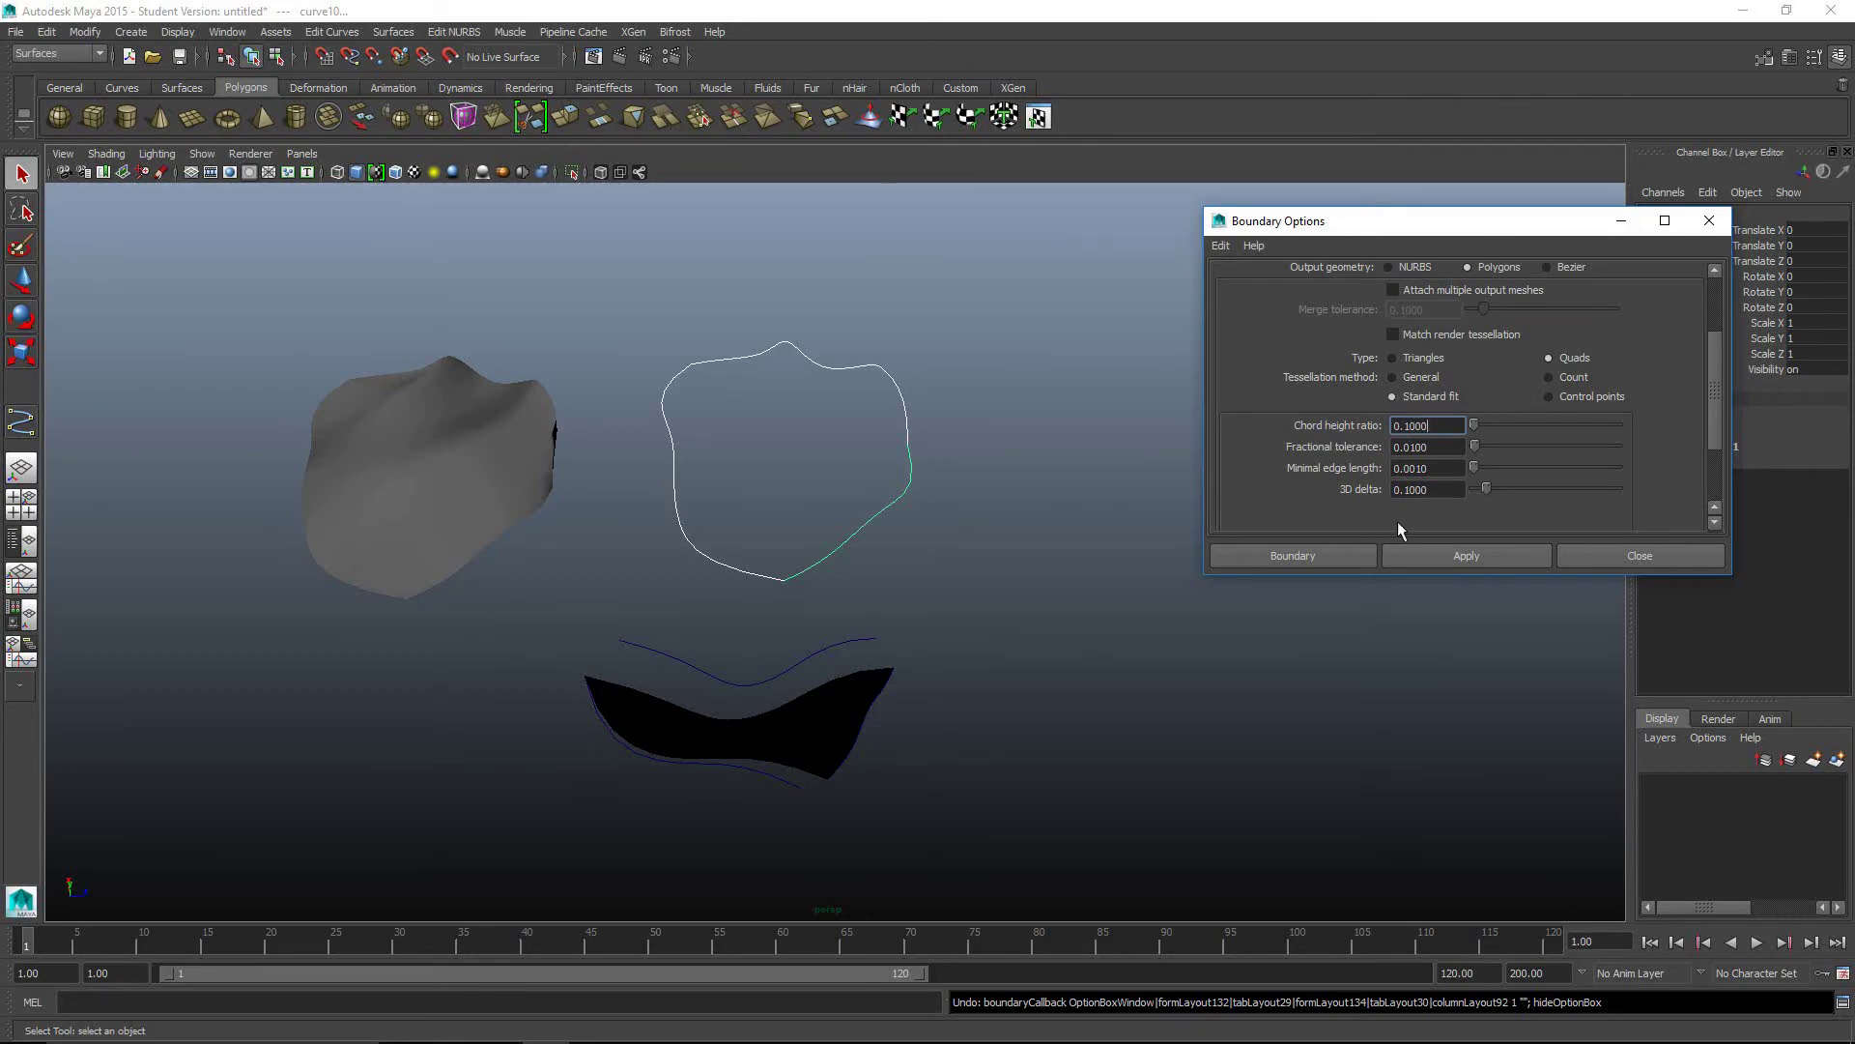
{"action": "left_click", "coordinate": [1313, 558]}
Step: Select the black polygon patch and reverse its normals from the Polygons menu set
{"action": "left_click", "coordinate": [1005, 510]}
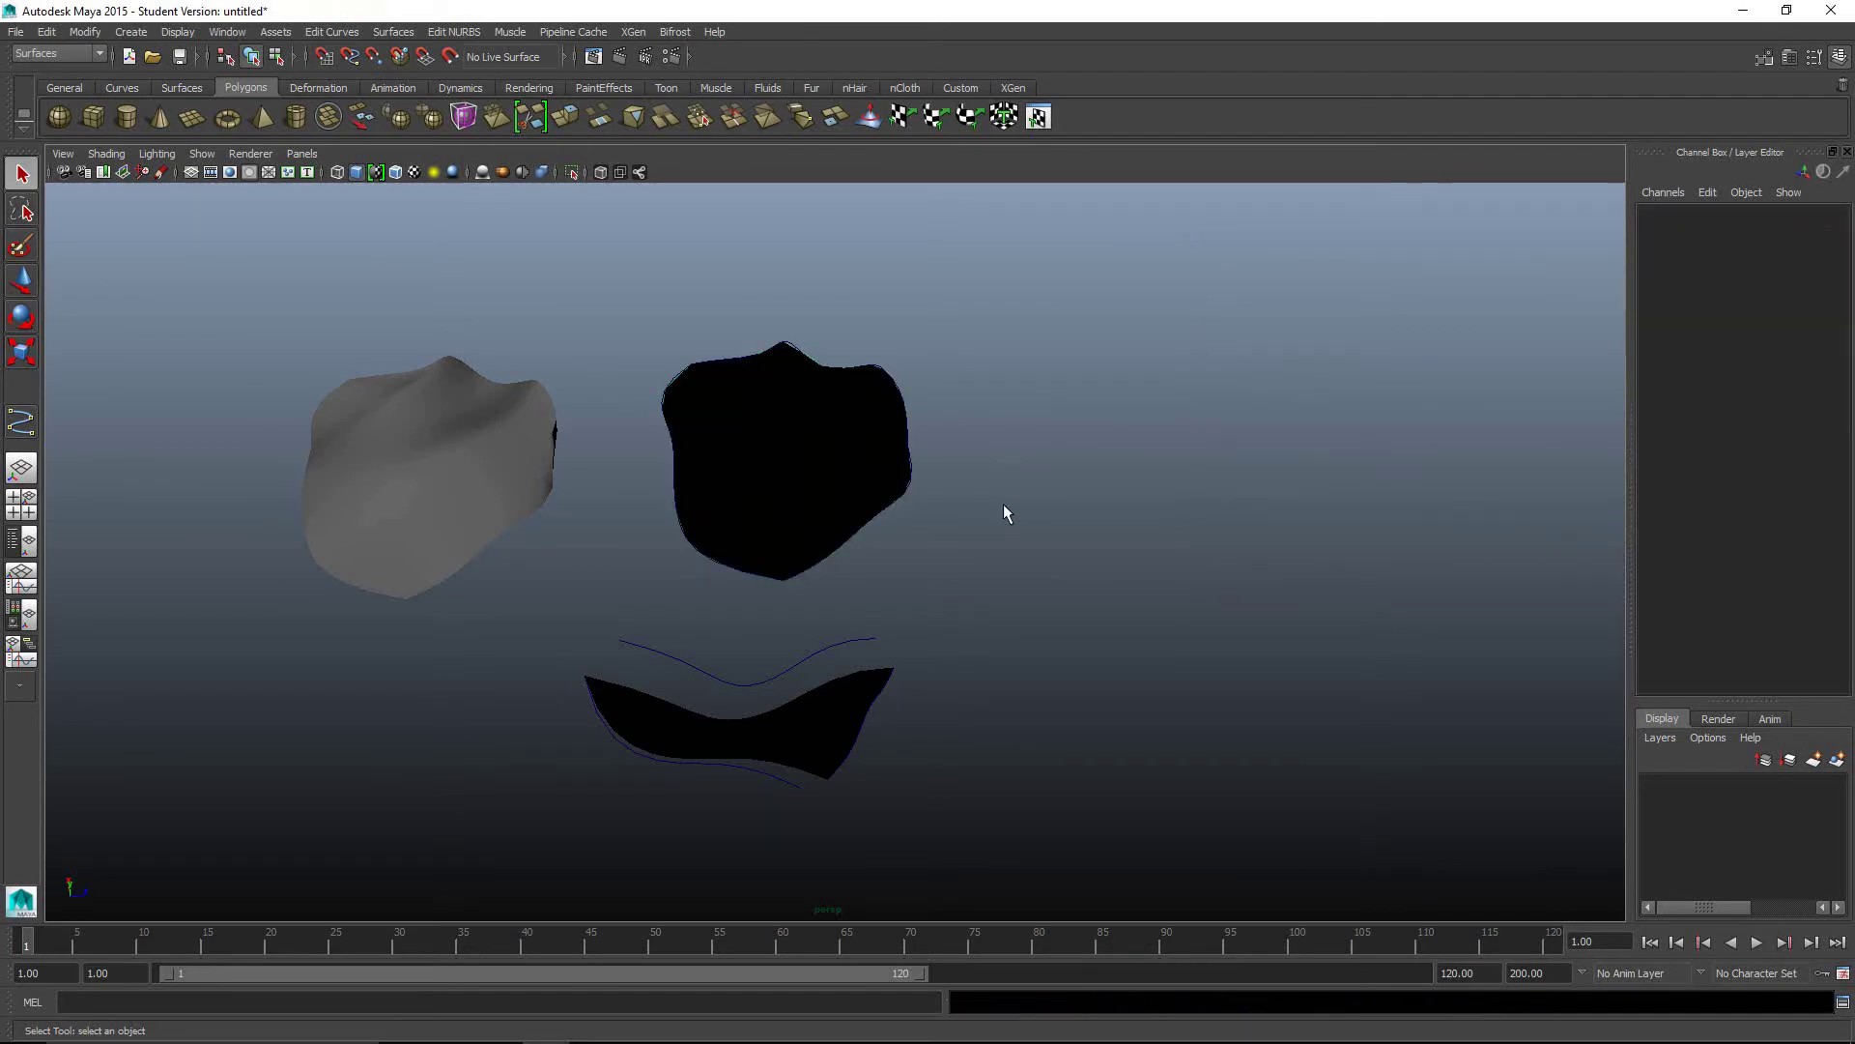
{"action": "left_click", "coordinate": [808, 483]}
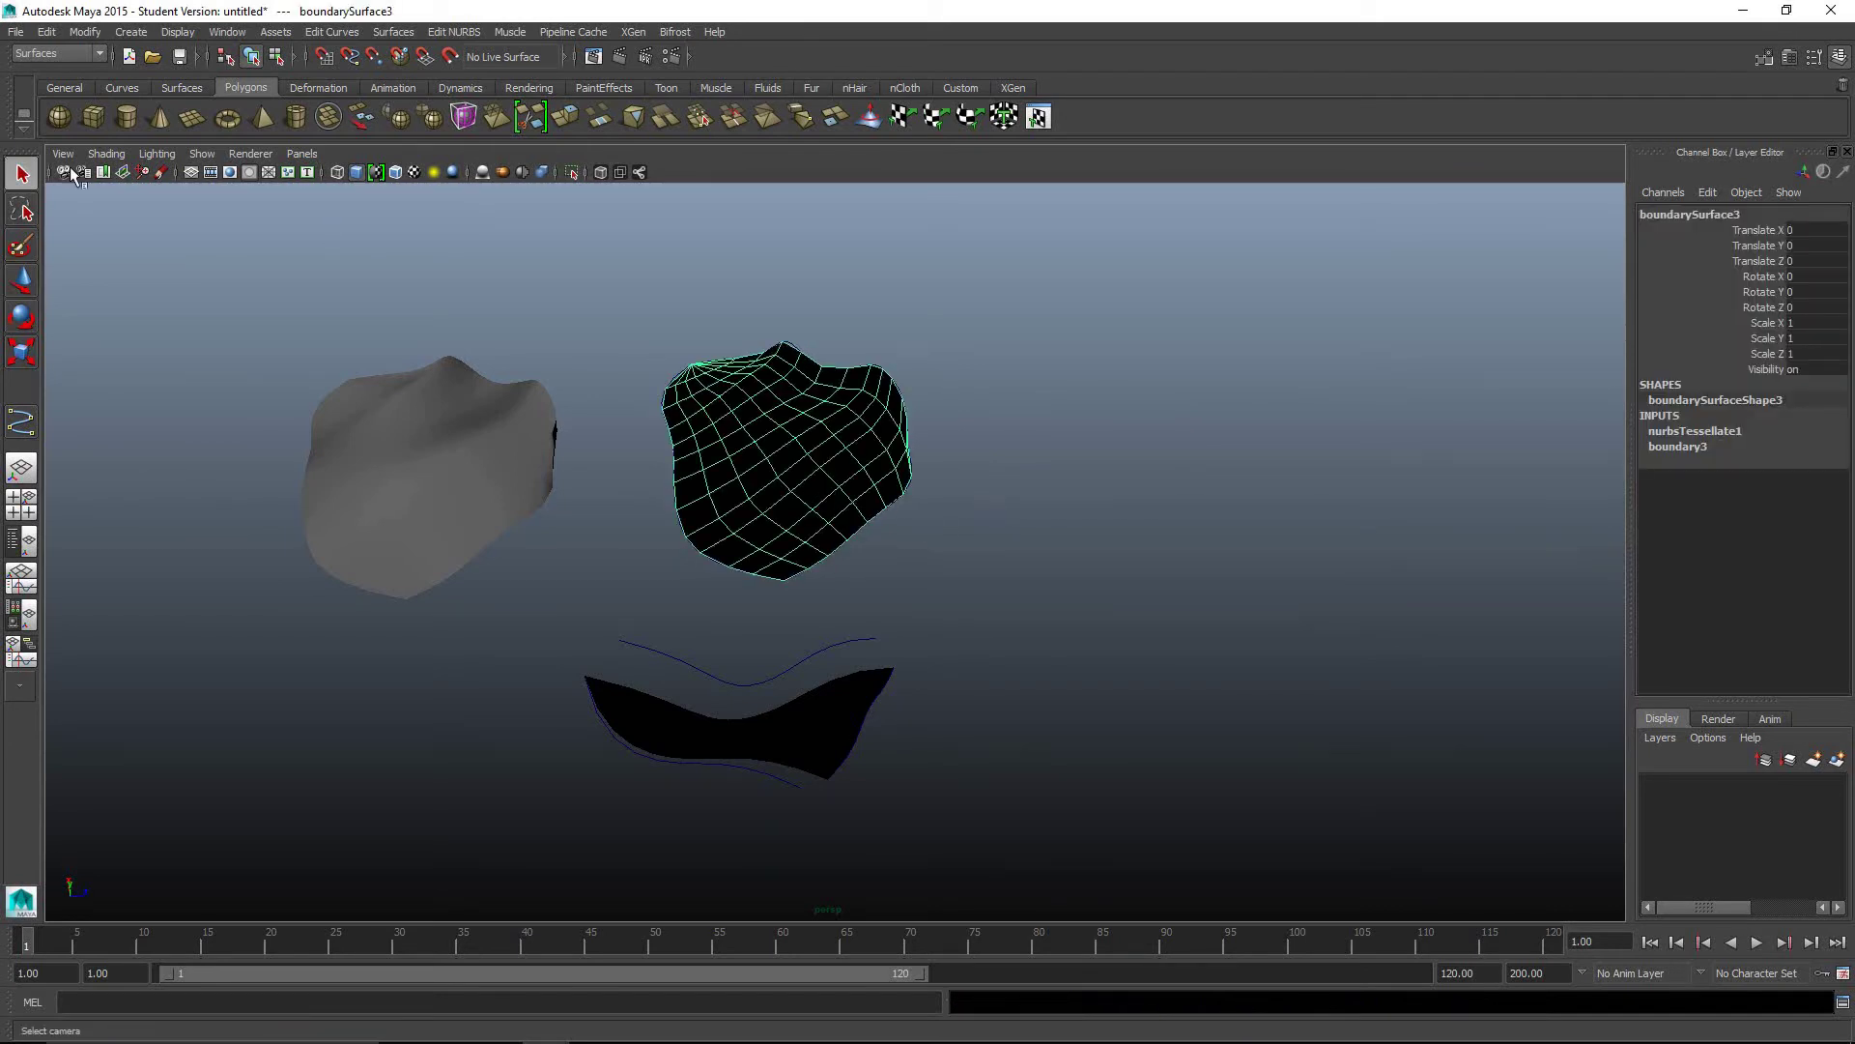
{"action": "left_click", "coordinate": [50, 50]}
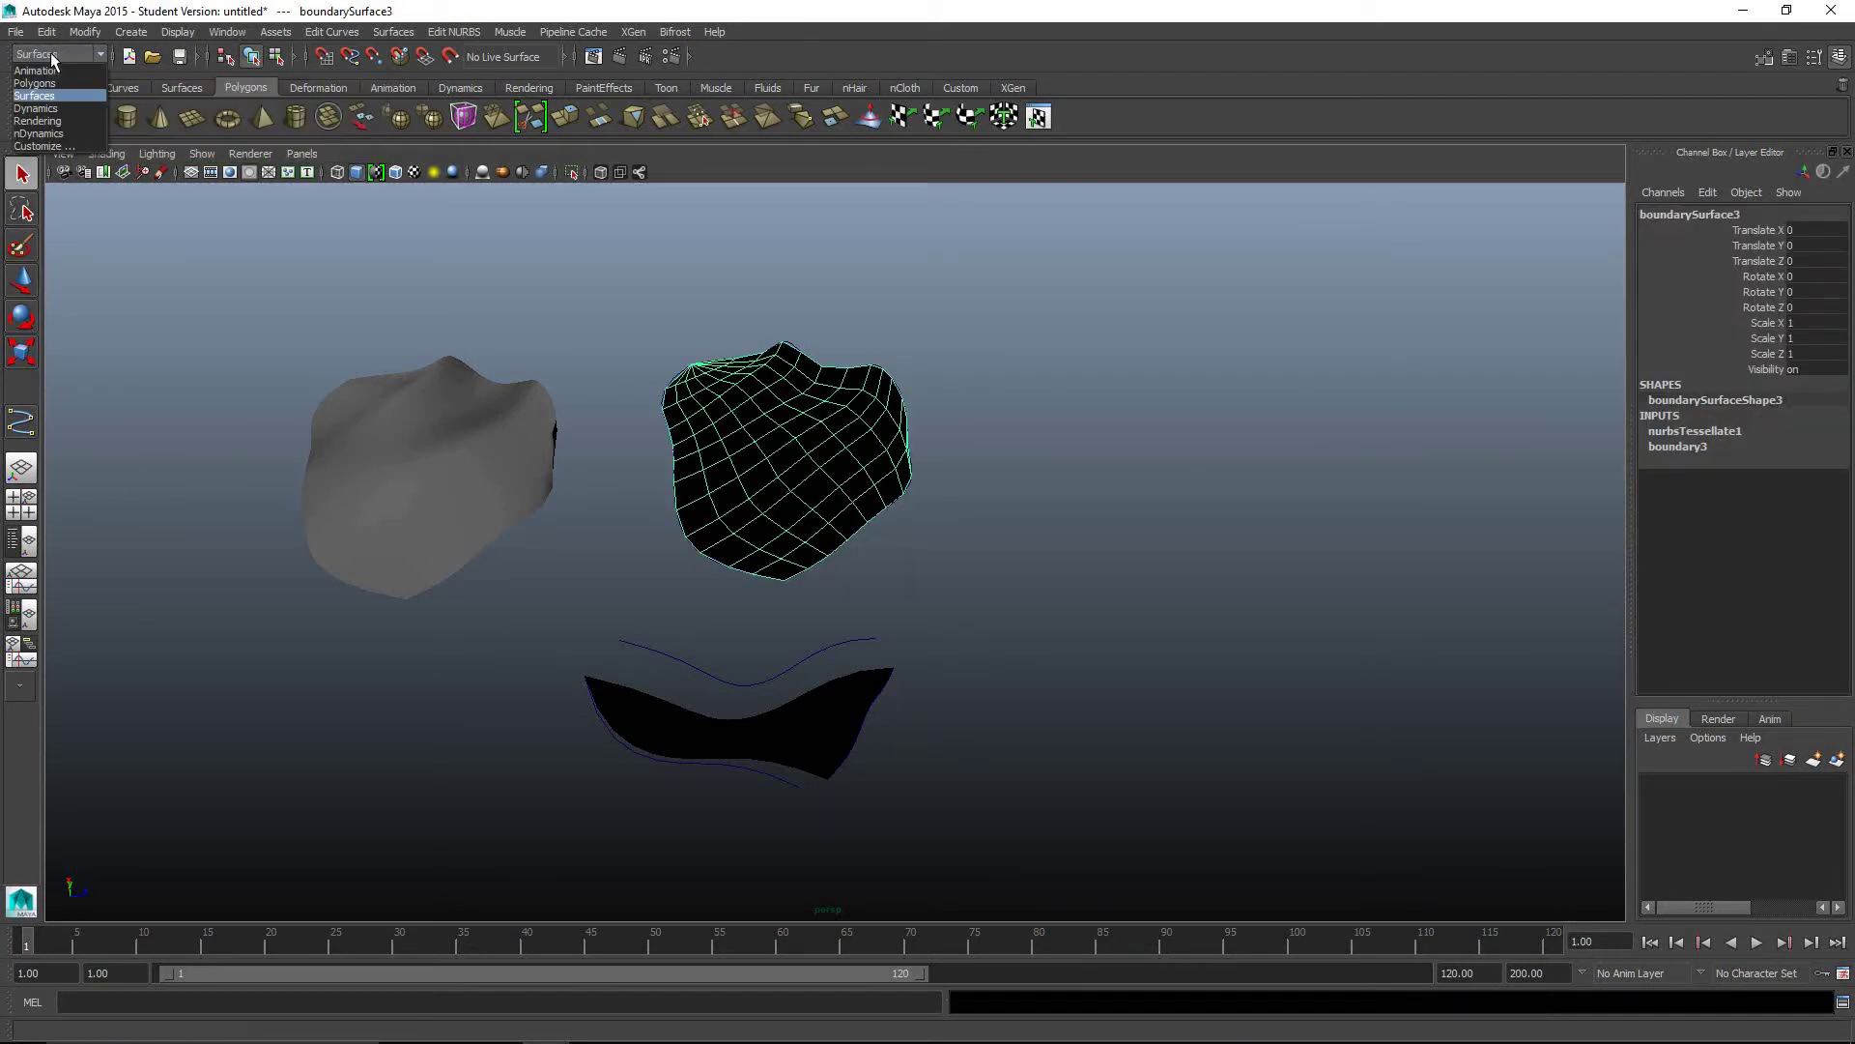
{"action": "left_click", "coordinate": [50, 83]}
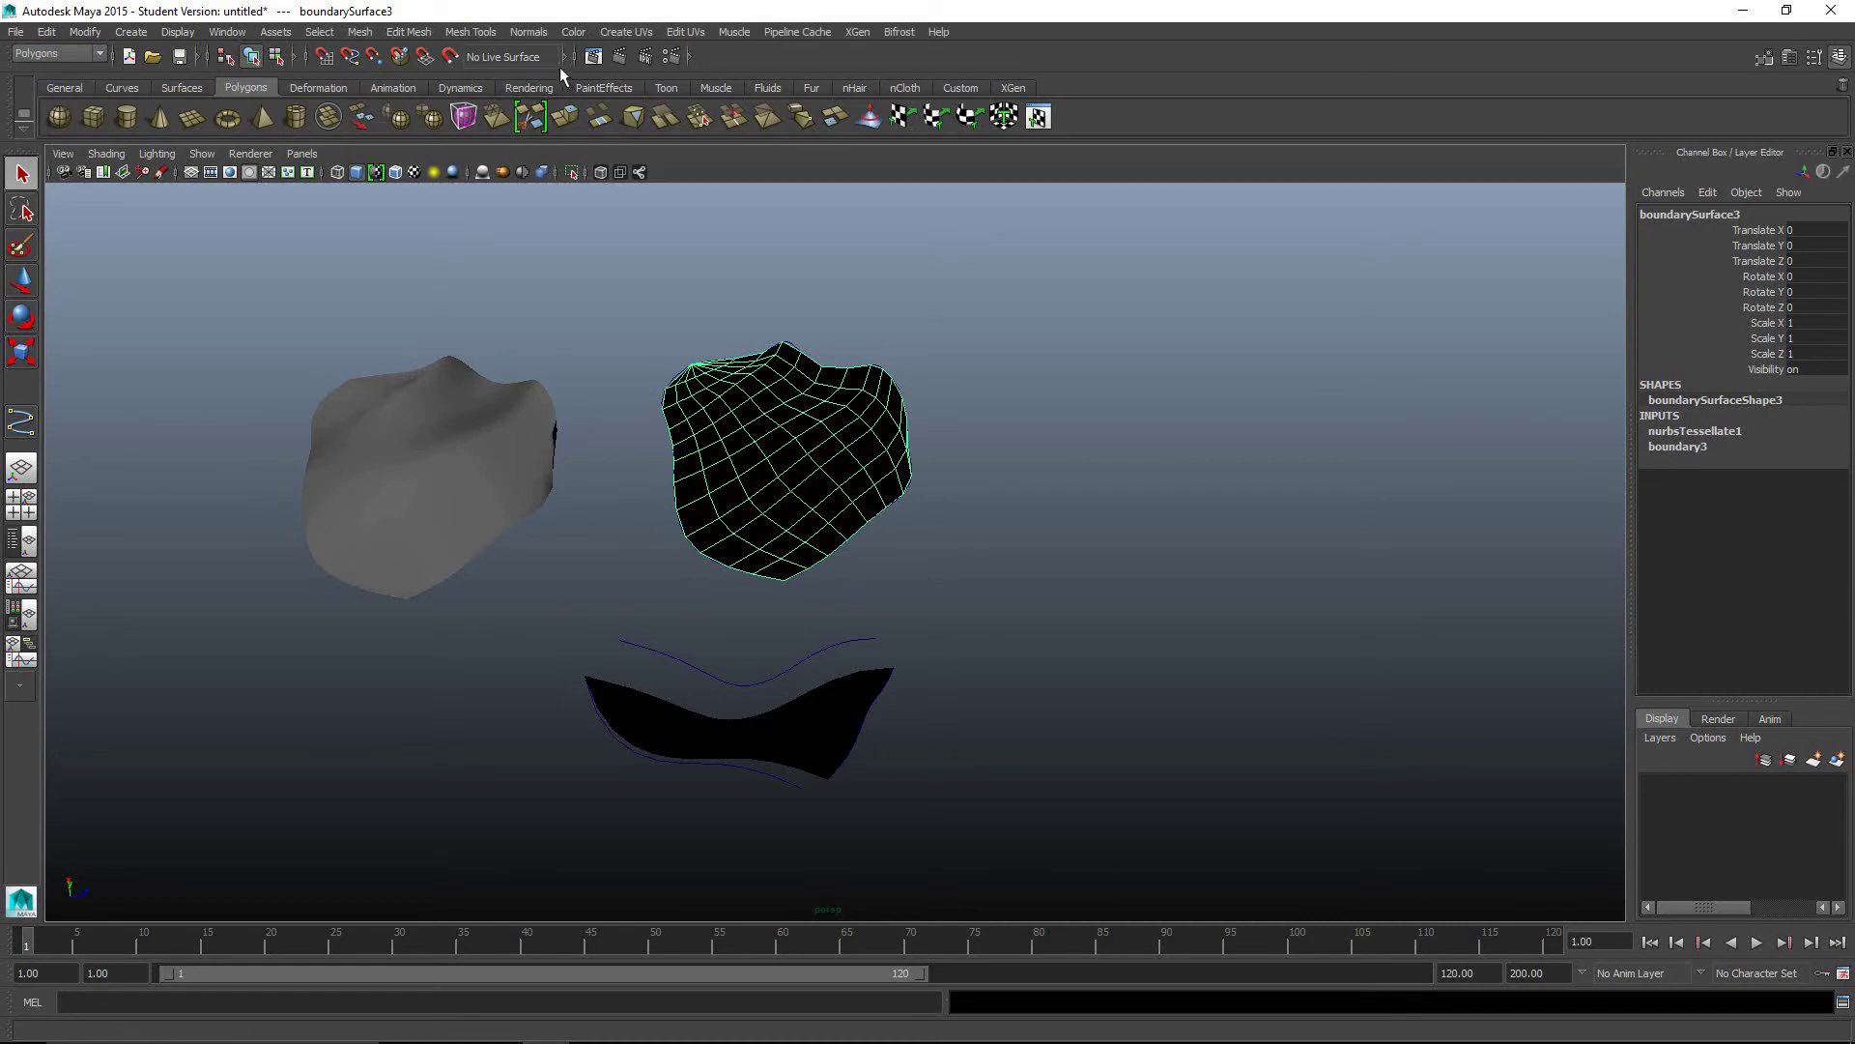
{"action": "left_click", "coordinate": [528, 34]}
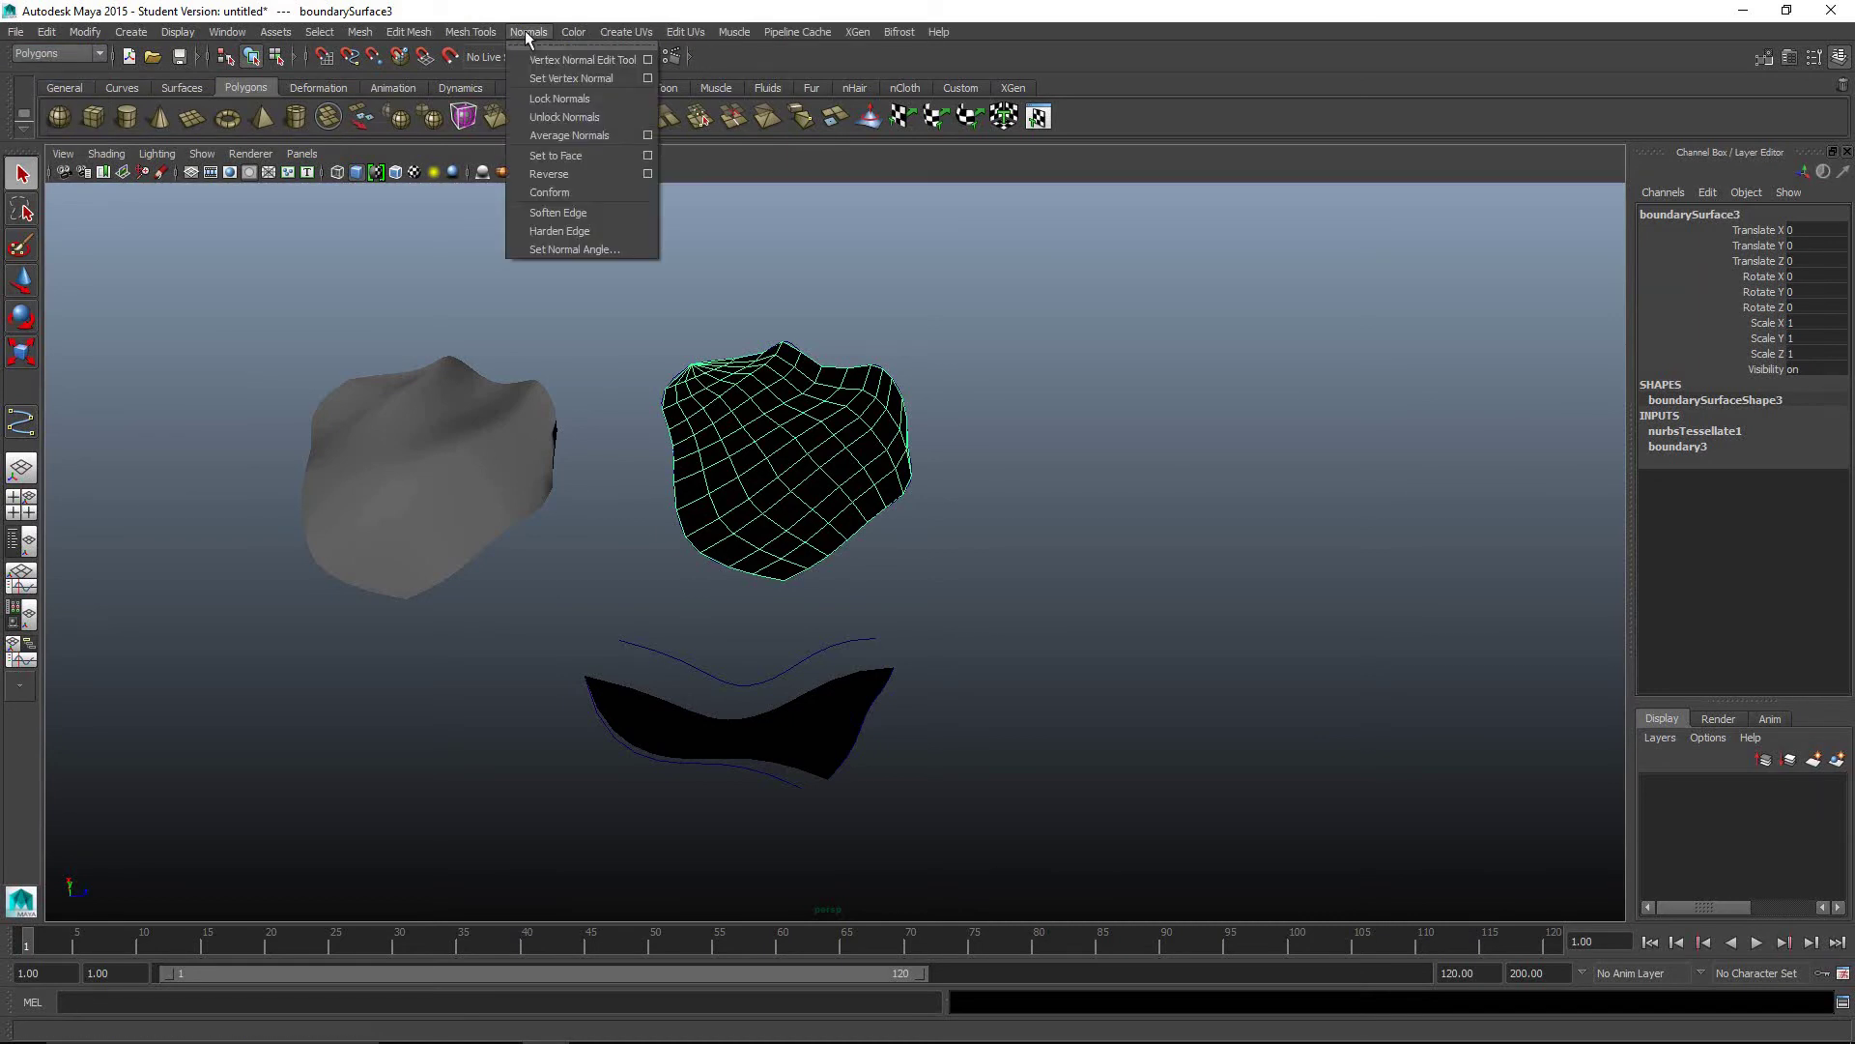
{"action": "left_click", "coordinate": [555, 174]}
Step: Compare the now-grey polygon patch with the twisted surface, alternating selections and orbiting the view
{"action": "left_click", "coordinate": [1058, 473]}
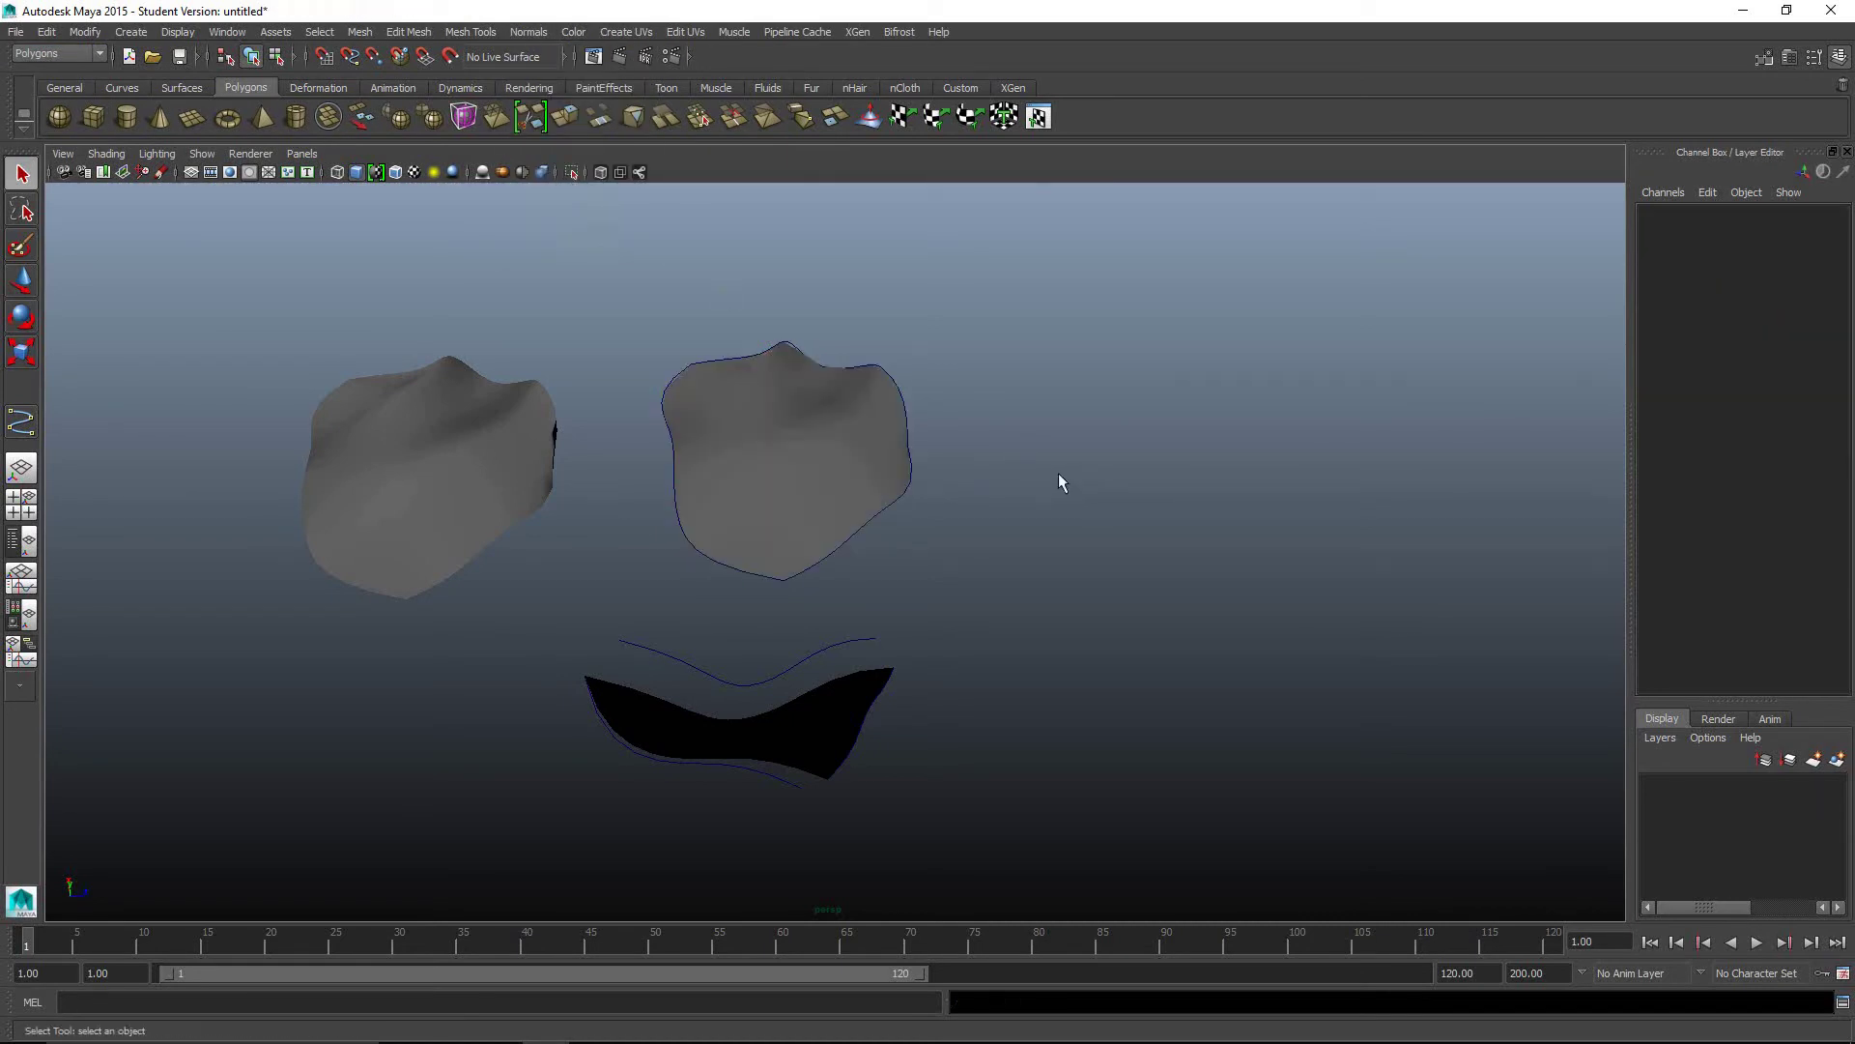
{"action": "left_click", "coordinate": [808, 481]}
{"action": "left_click", "coordinate": [408, 469]}
{"action": "left_click", "coordinate": [815, 469]}
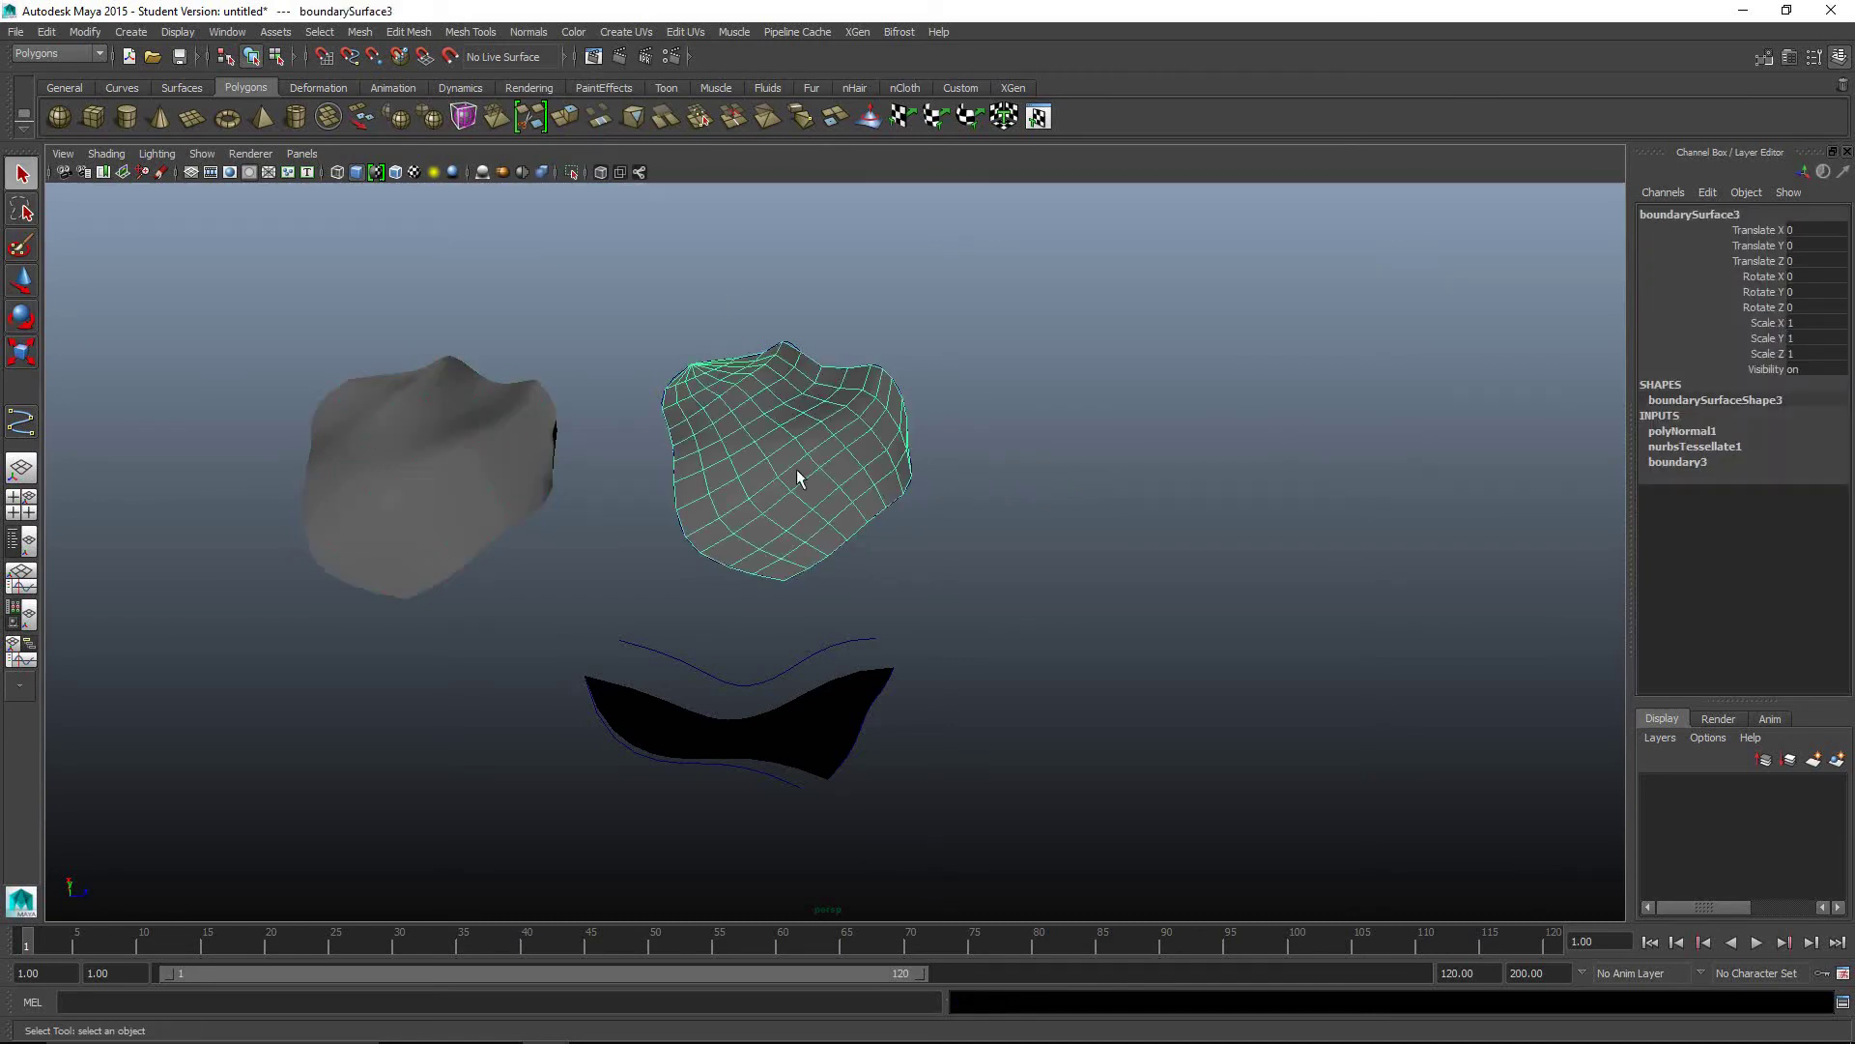
{"action": "left_click", "coordinate": [461, 473]}
{"action": "left_click", "coordinate": [825, 475]}
{"action": "left_click", "coordinate": [477, 493]}
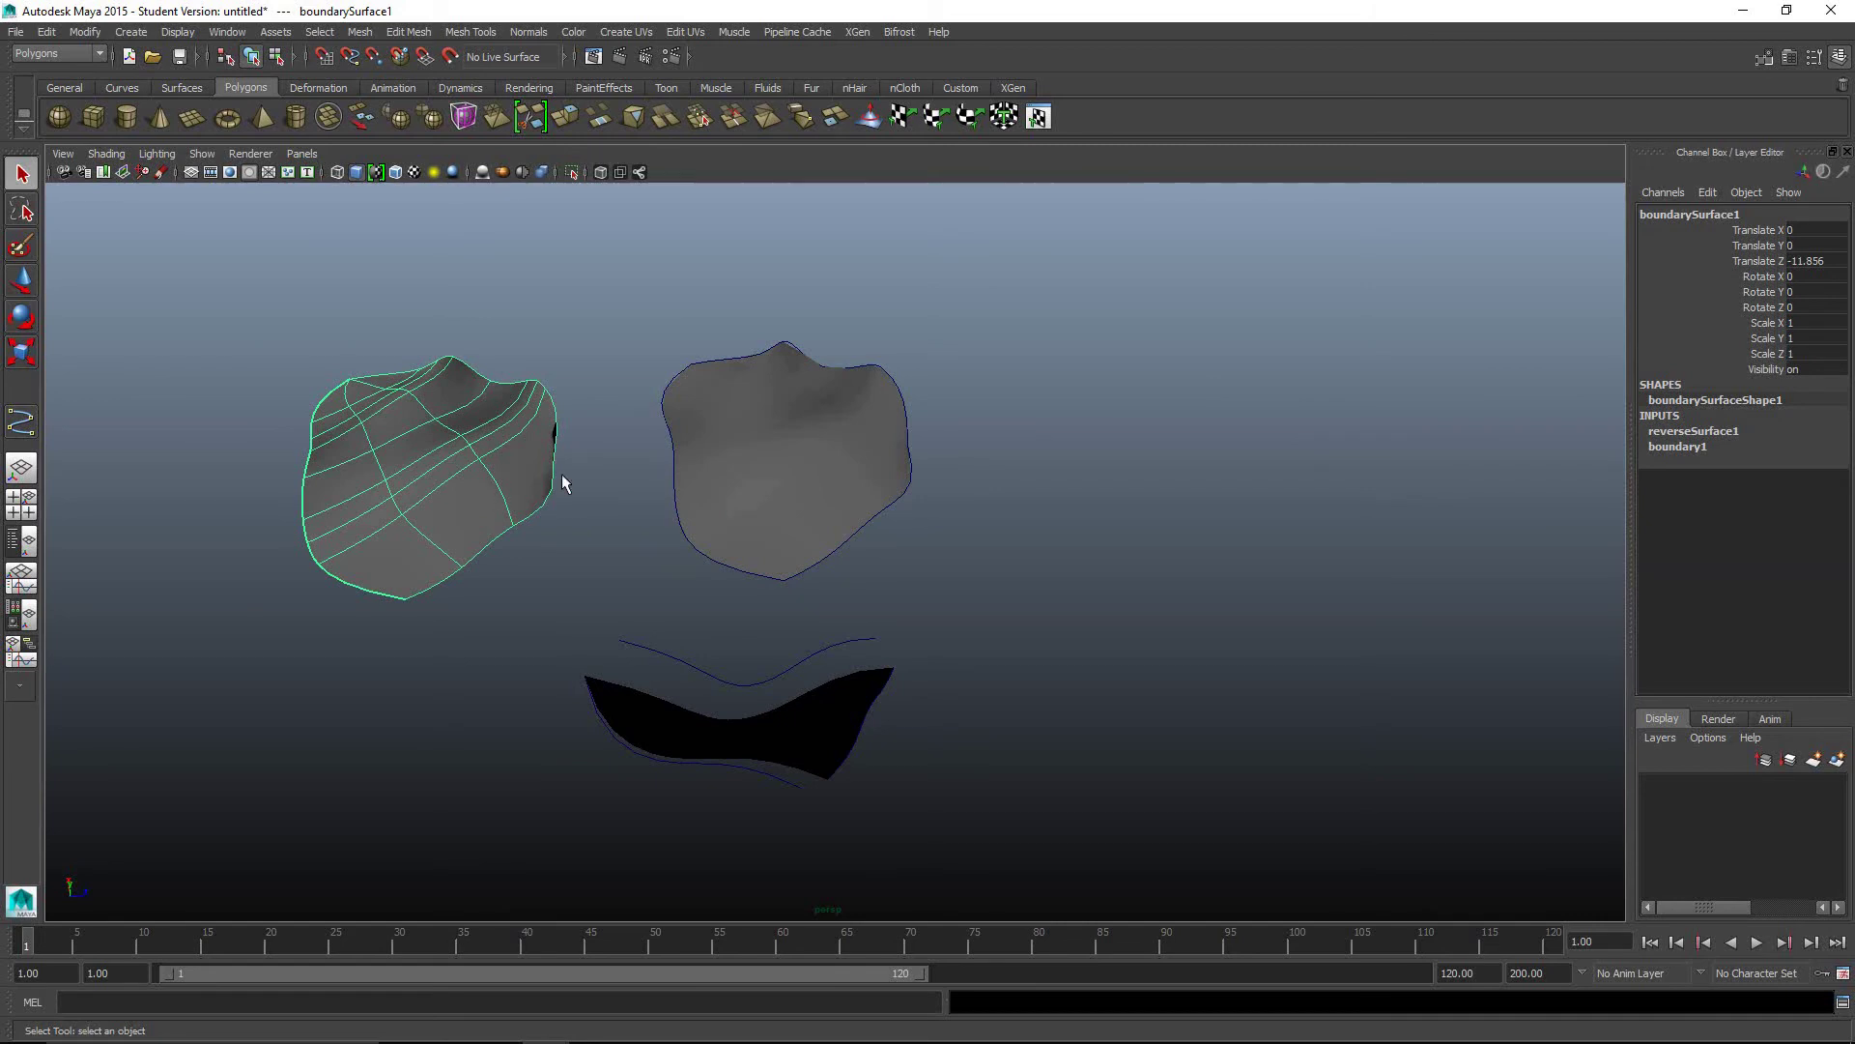
{"action": "left_click", "coordinate": [734, 437]}
{"action": "scroll", "coordinate": [745, 438], "scroll_direction": "down", "scroll_amount": 2}
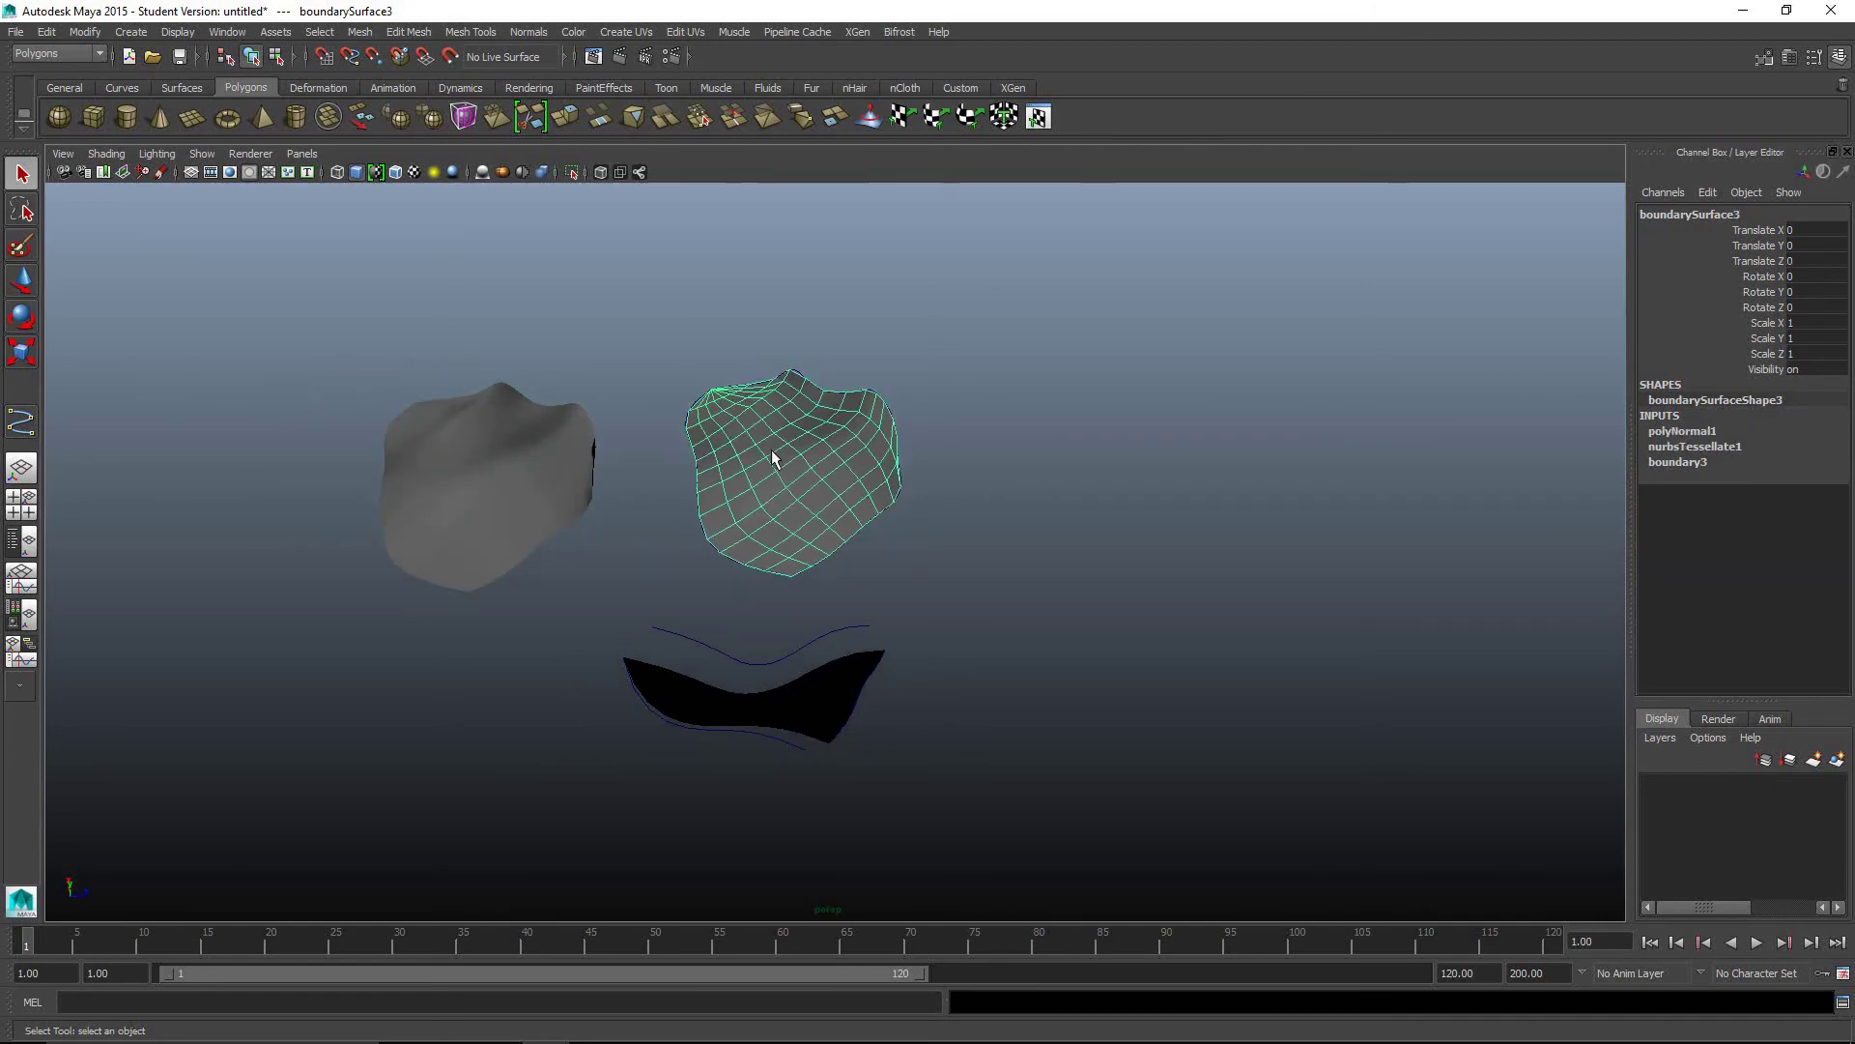
{"action": "left_click_drag", "start_coordinate": [729, 484], "coordinate": [622, 494], "text": "alt"}
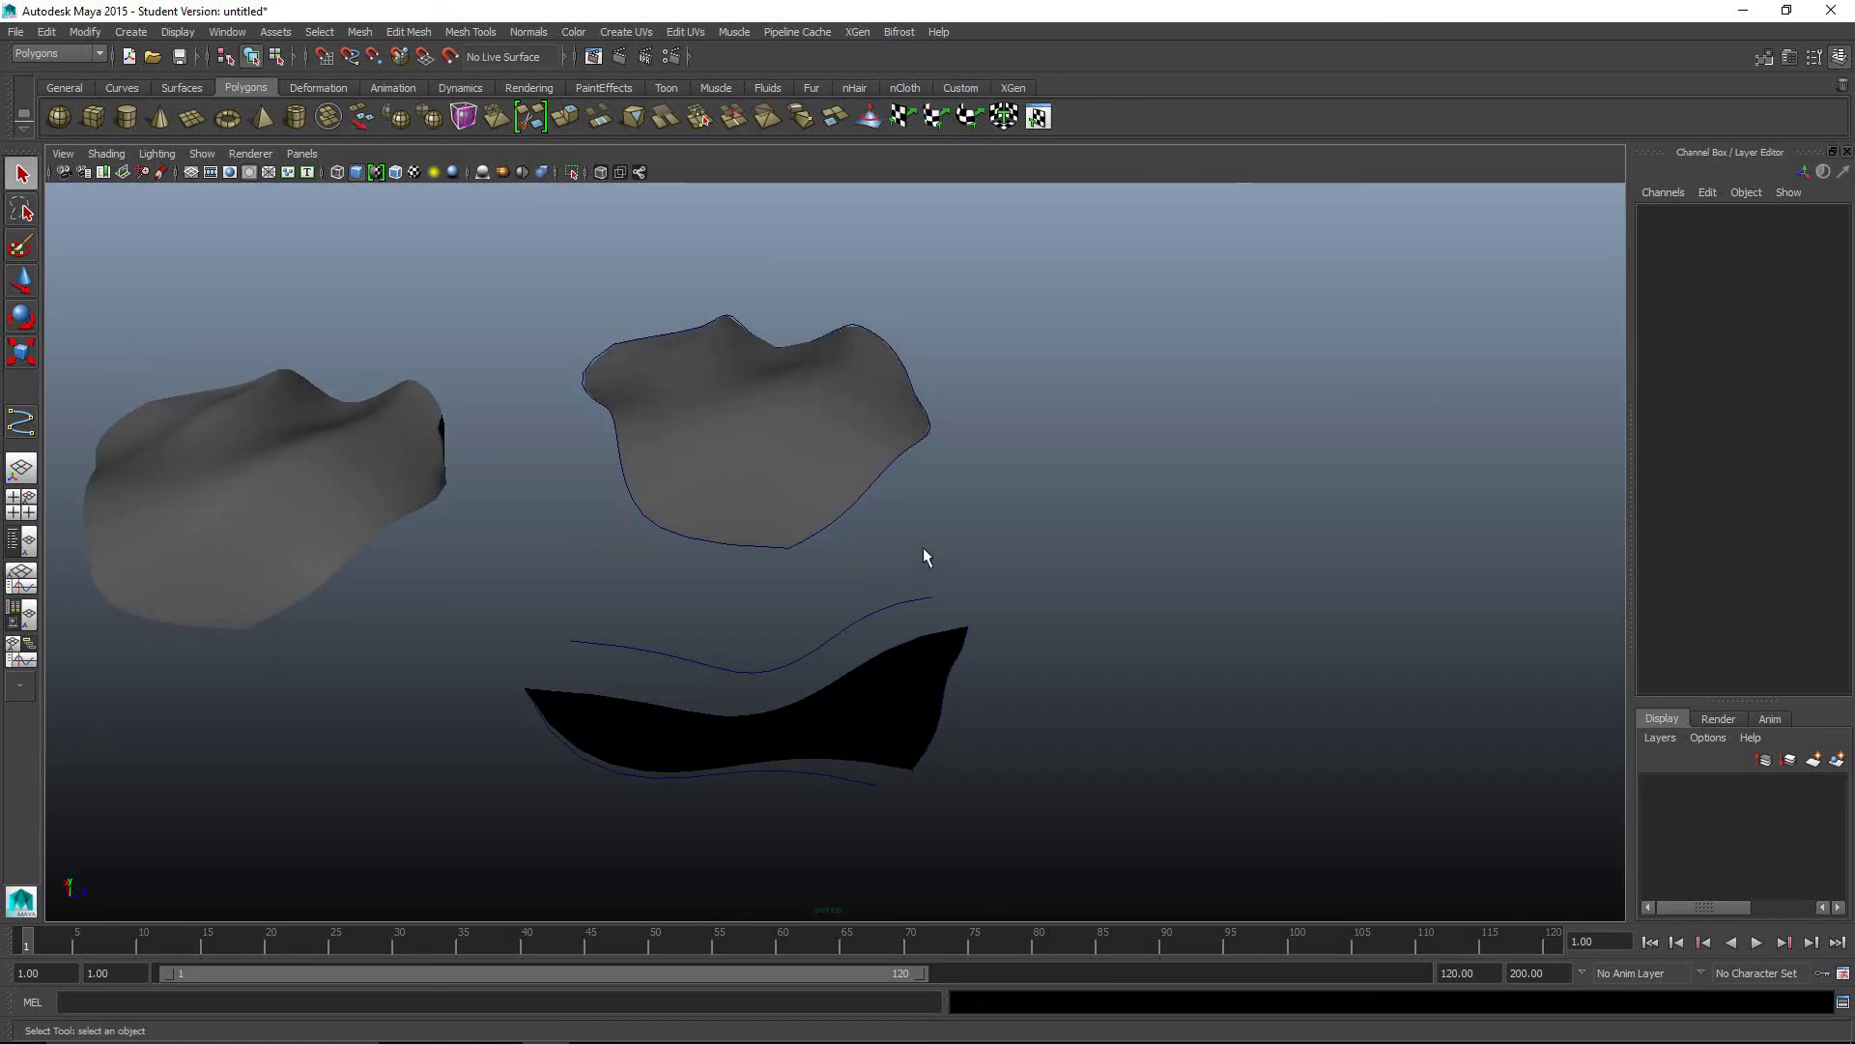
{"action": "scroll", "coordinate": [926, 546], "scroll_direction": "down", "scroll_amount": 2}
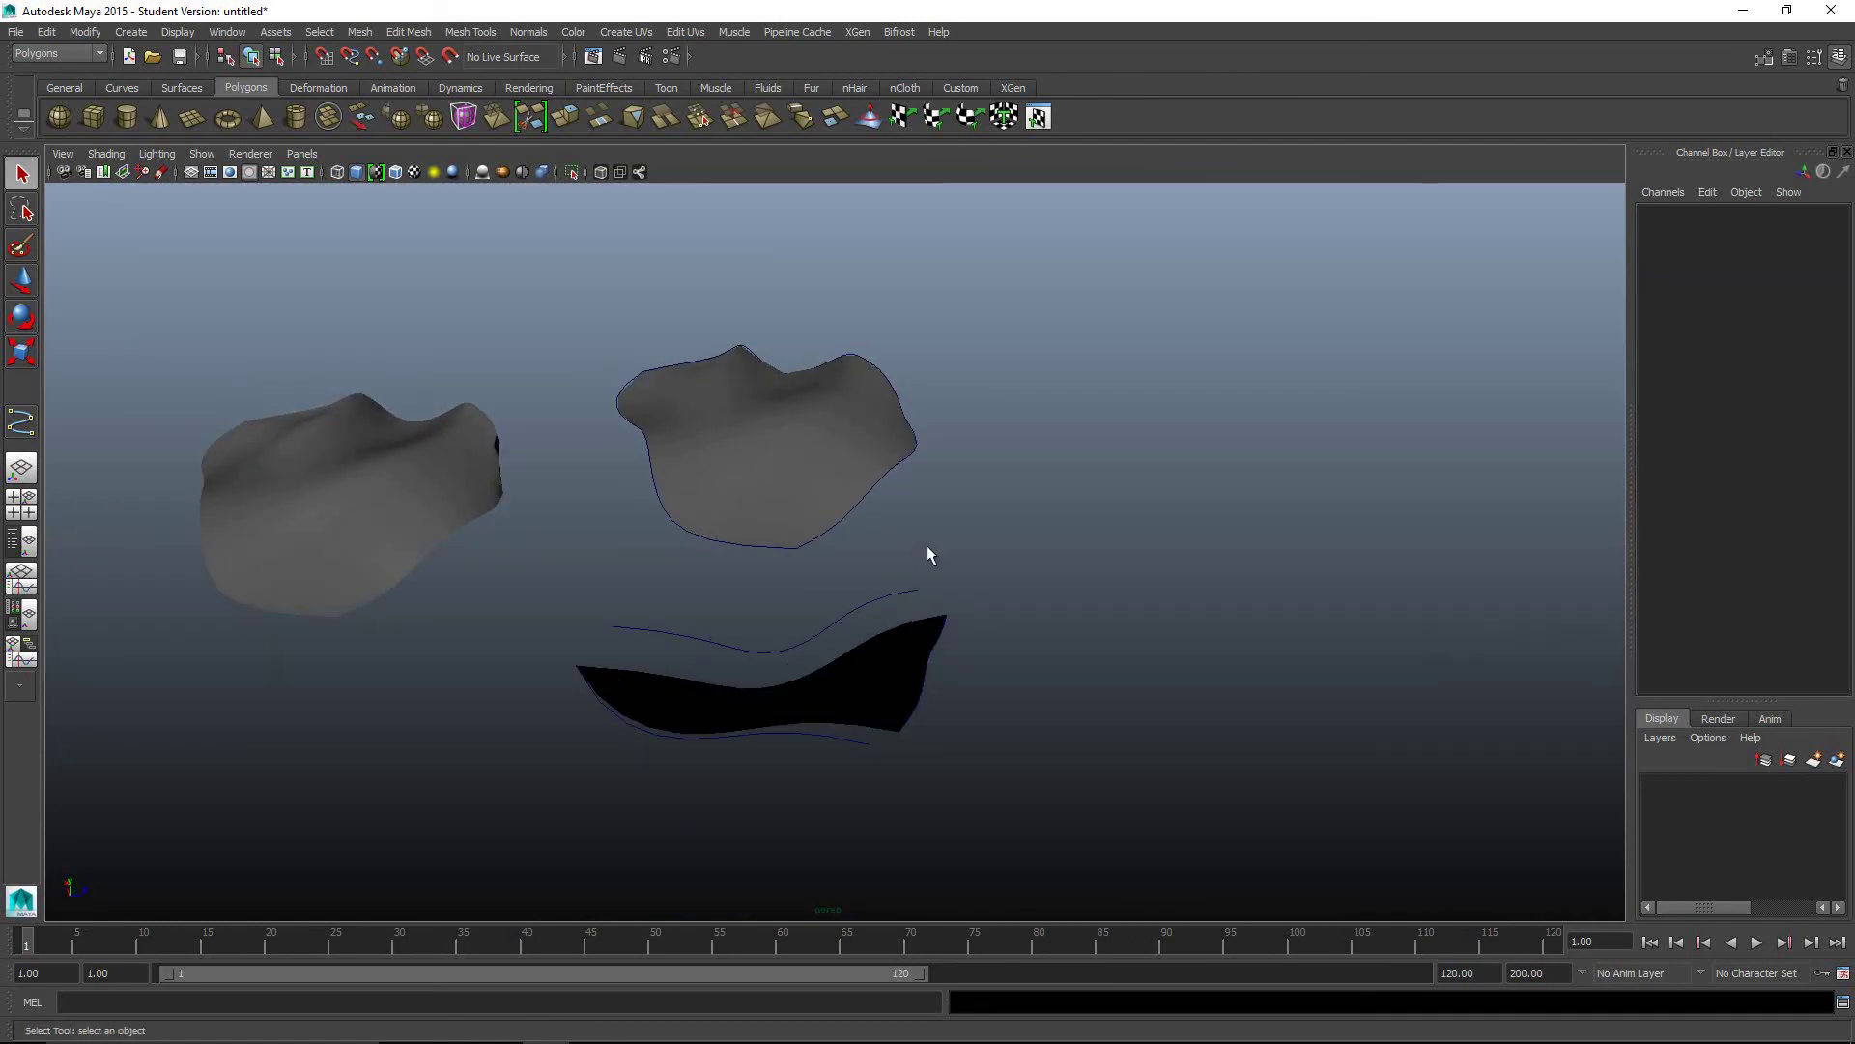